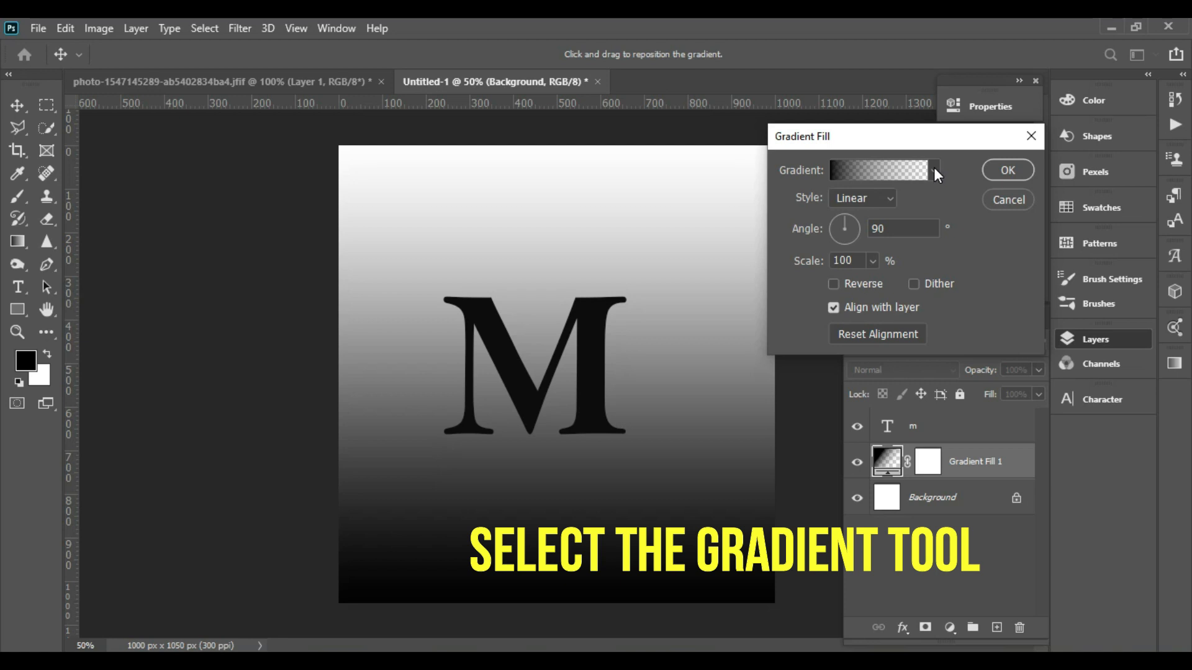
- Set the gradient fill style to Radial and turn on Reverse
{"action": "left_click", "coordinate": [891, 205]}
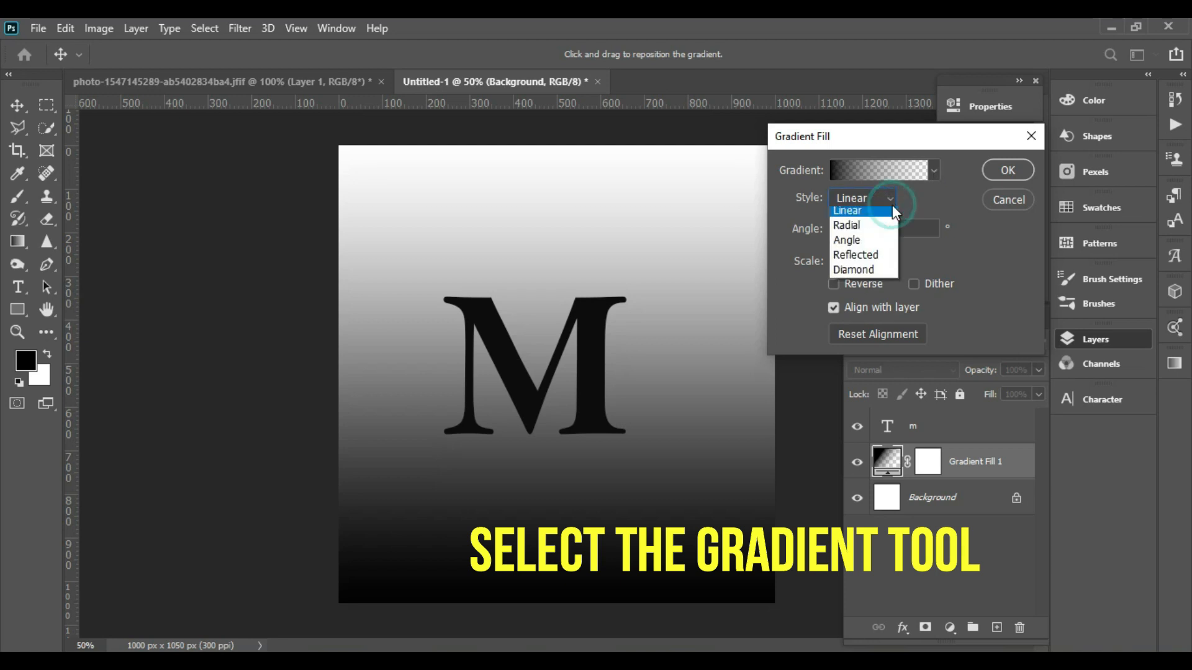
{"action": "left_click", "coordinate": [872, 230]}
{"action": "left_click", "coordinate": [869, 262]}
{"action": "left_click", "coordinate": [885, 281]}
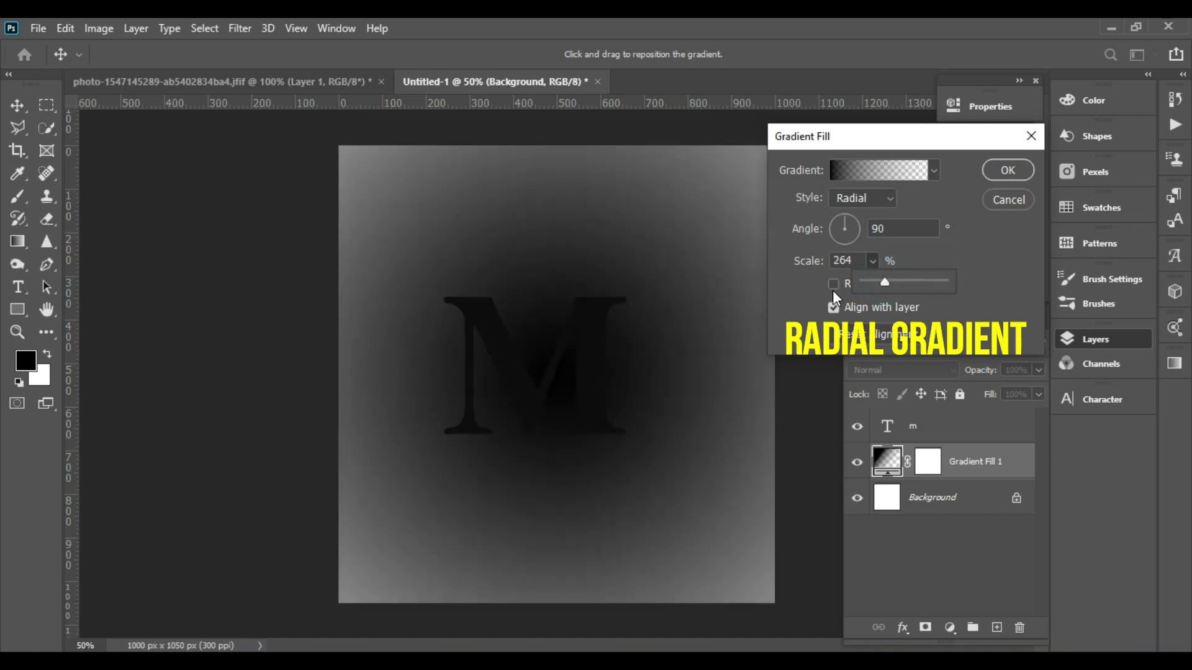
{"action": "left_click", "coordinate": [832, 290]}
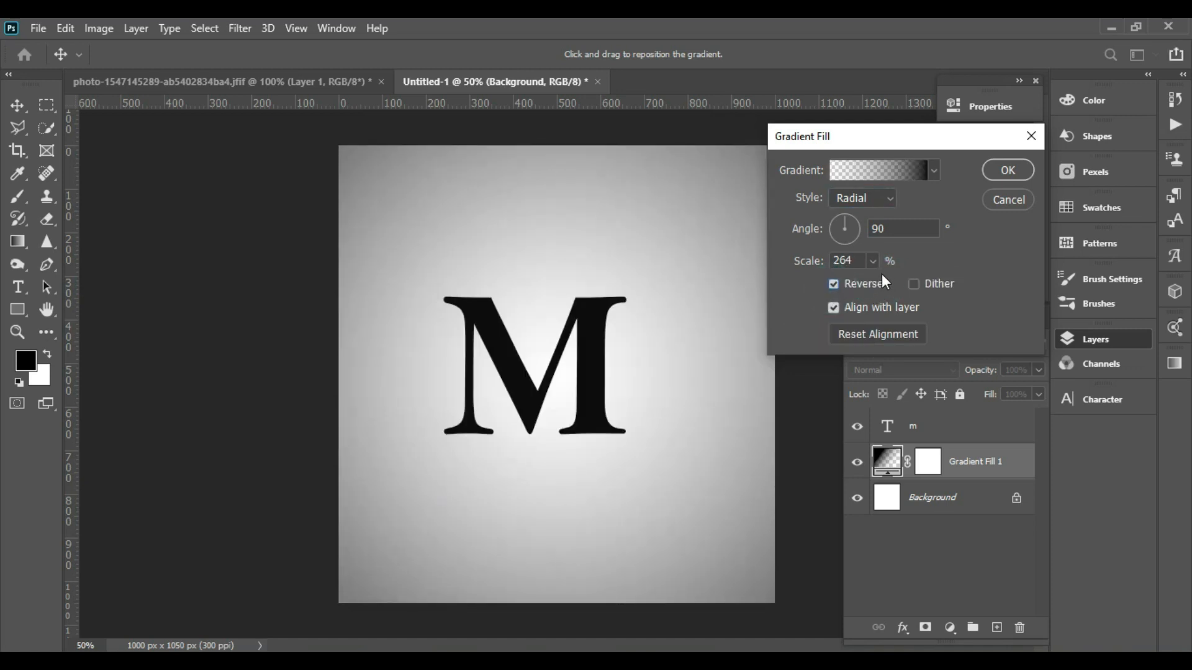
- Set the gradient scale to 210% and confirm the gradient fill
{"action": "left_click", "coordinate": [879, 263]}
{"action": "left_click", "coordinate": [865, 278]}
{"action": "left_click", "coordinate": [865, 281]}
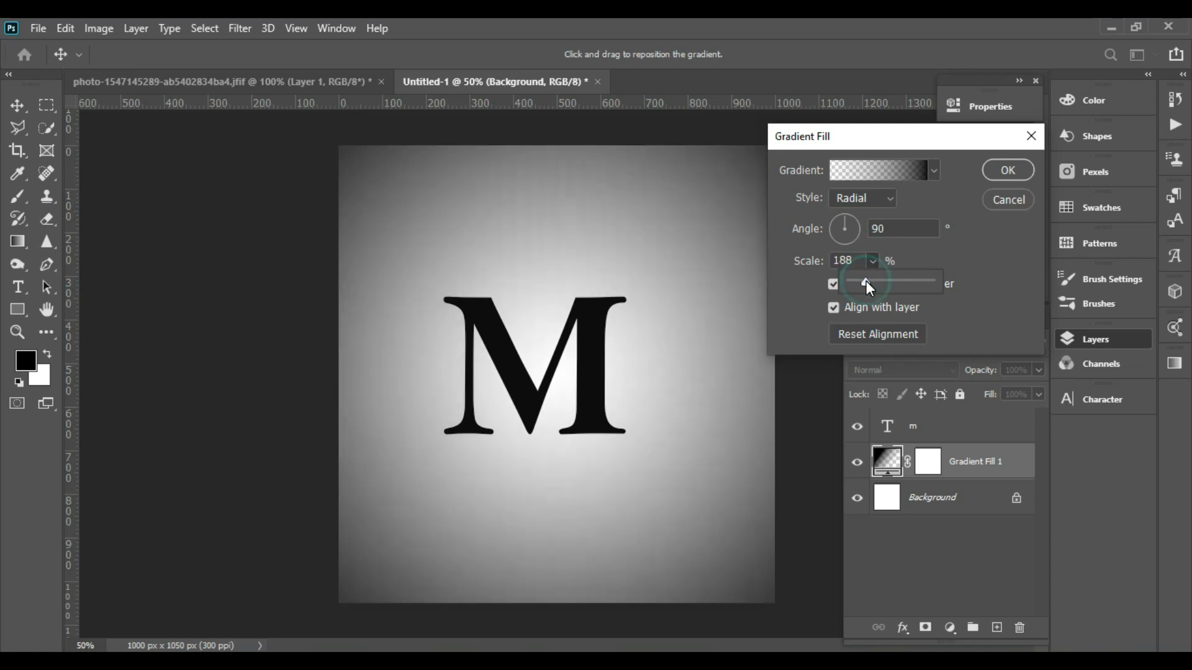
{"action": "left_click", "coordinate": [867, 281]}
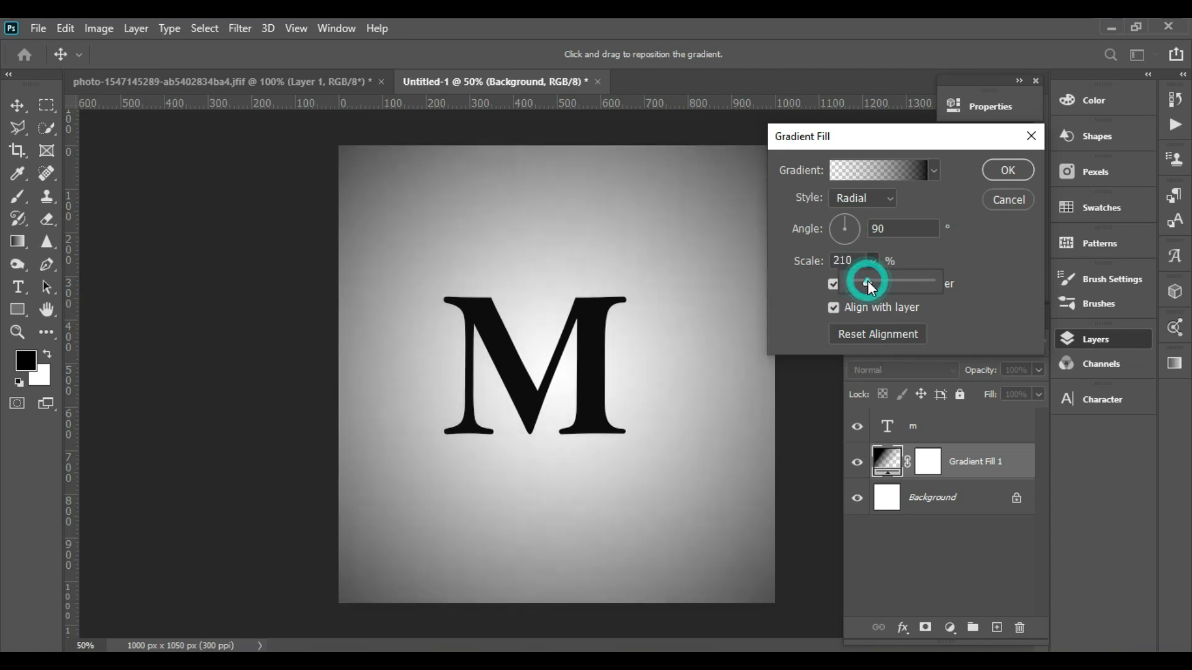
{"action": "left_click", "coordinate": [1004, 170]}
- Select the M text layer and scale the letter up to about 122%
{"action": "left_click", "coordinate": [605, 314]}
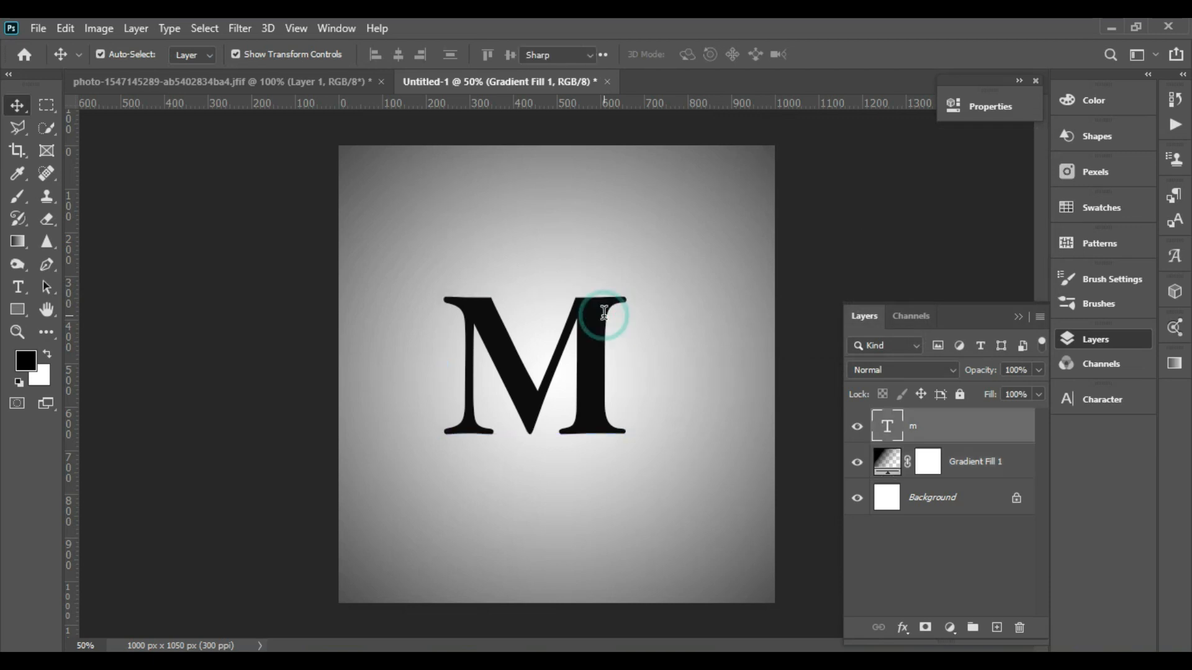
{"action": "double_click", "coordinate": [604, 314]}
{"action": "left_click", "coordinate": [840, 53]}
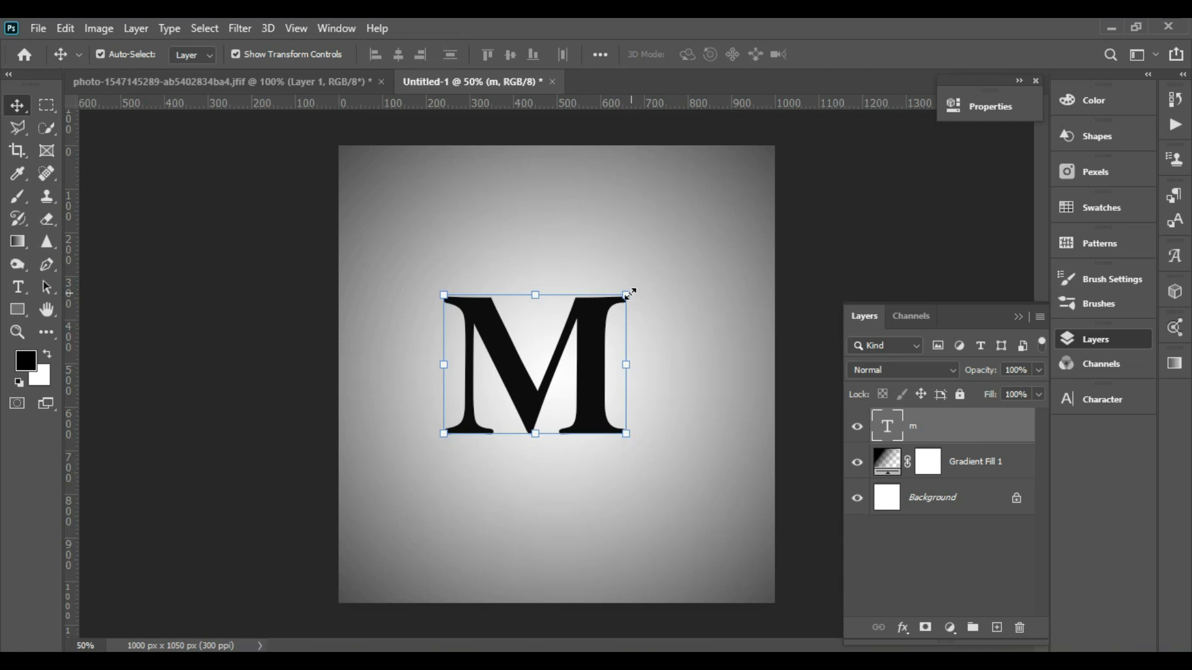
{"action": "left_click_drag", "start_coordinate": [654, 275], "coordinate": [707, 217]}
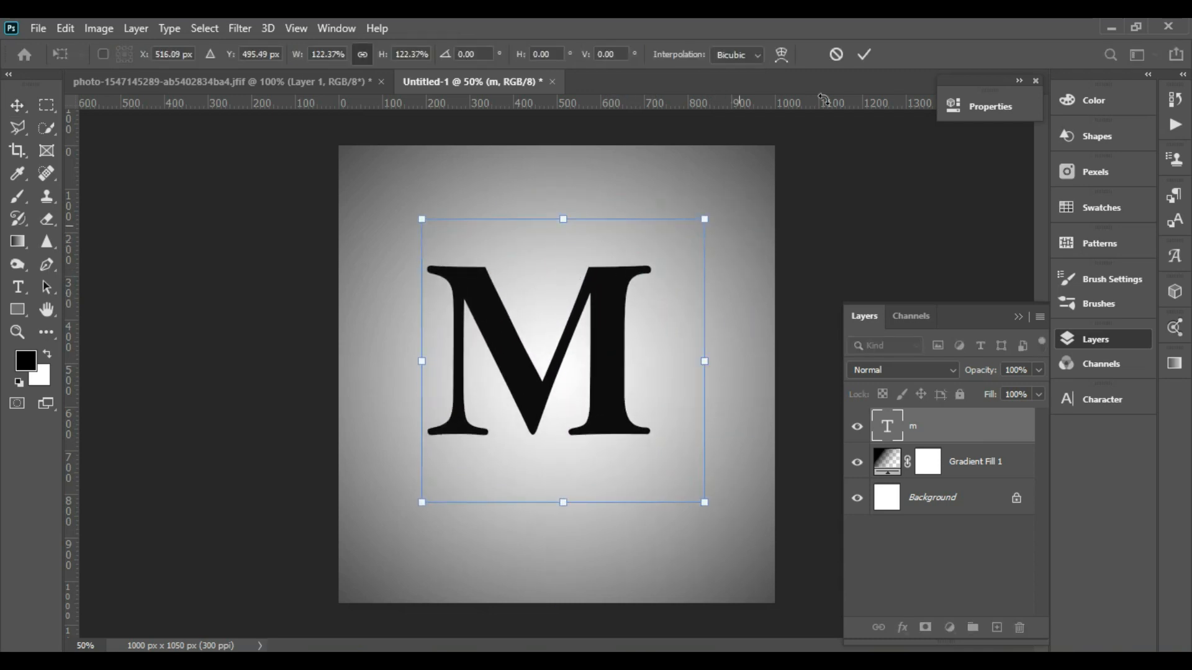
{"action": "left_click", "coordinate": [867, 55]}
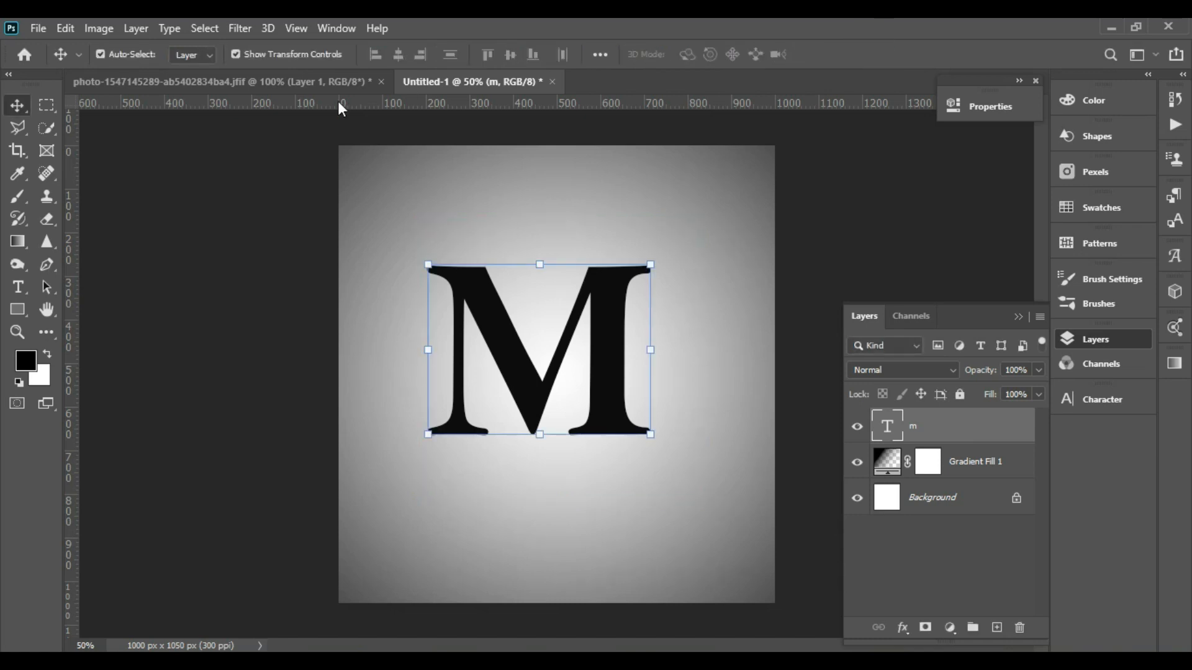
- In the photo document, show the background and convert it into the regular layer Layer 0
{"action": "left_click", "coordinate": [259, 86]}
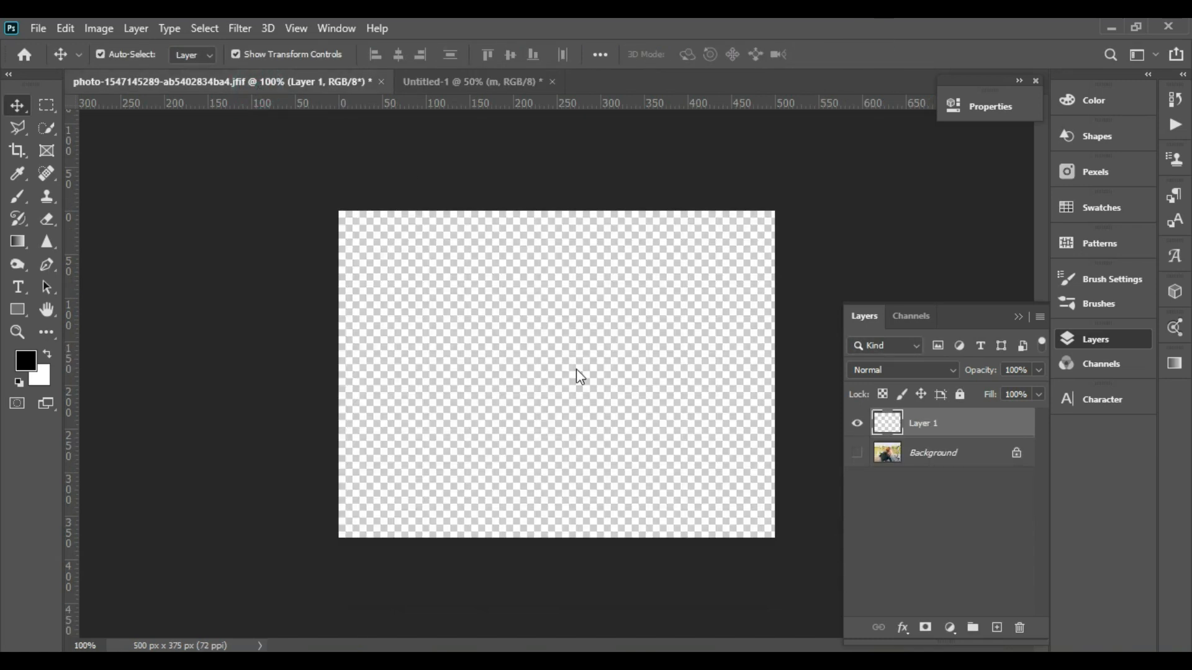
{"action": "left_click", "coordinate": [856, 453]}
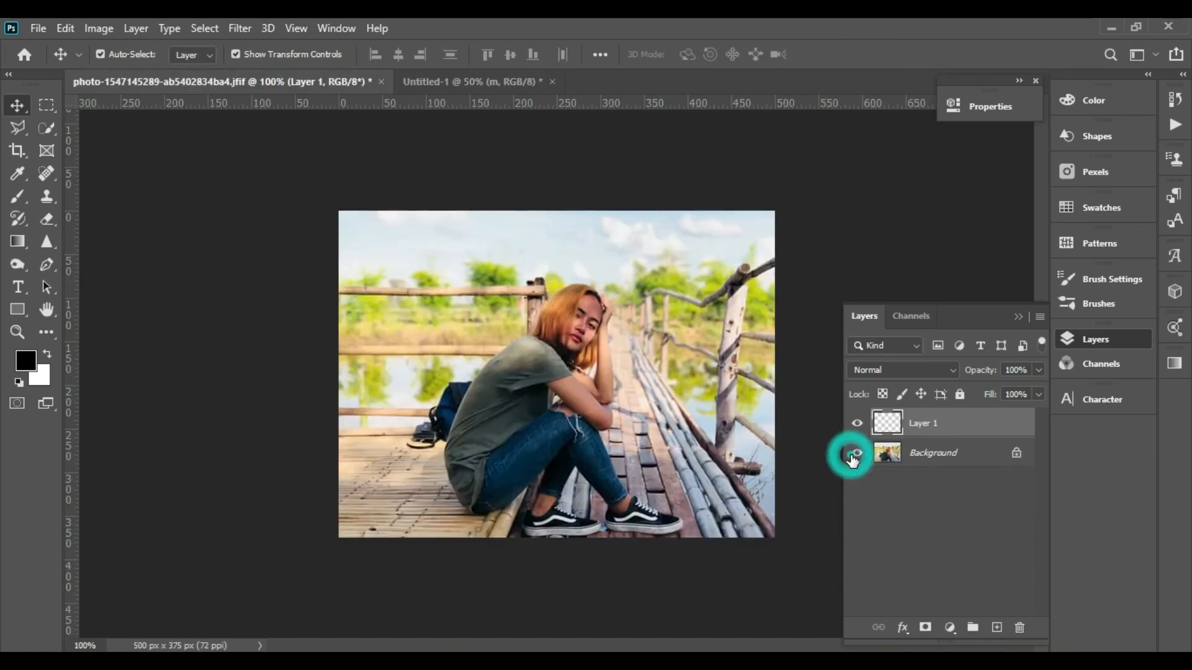
{"action": "double_click", "coordinate": [918, 454]}
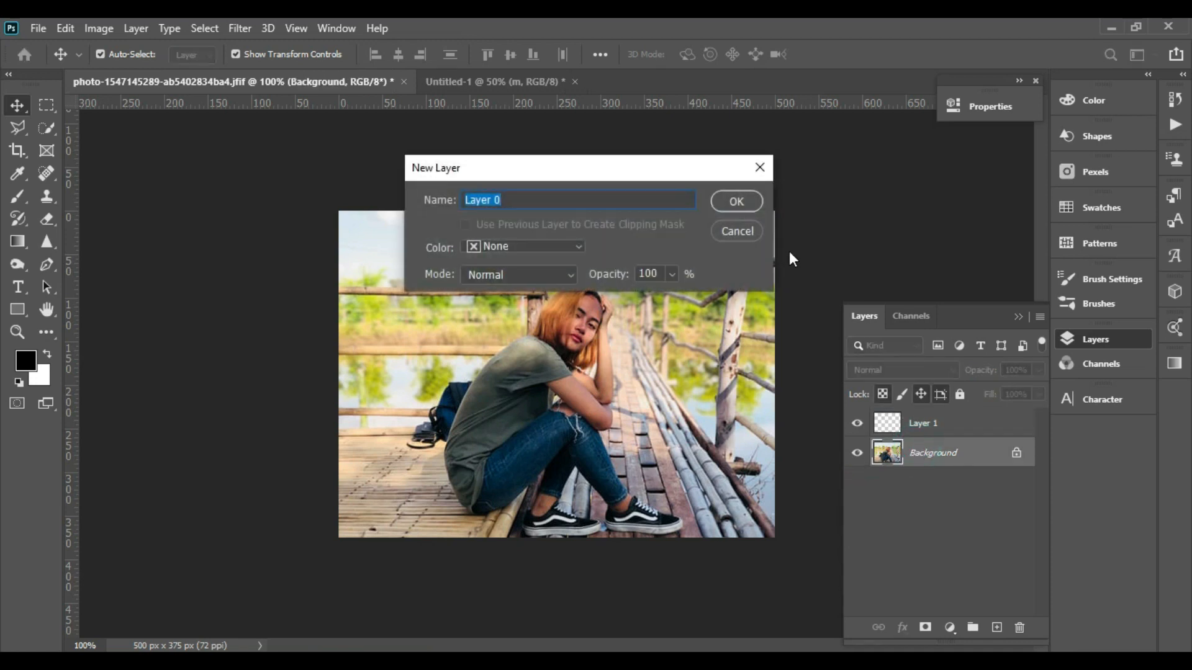
{"action": "left_click", "coordinate": [738, 201]}
- Drag the photo into the Untitled-1 document and enlarge it to about 192%
{"action": "left_click", "coordinate": [505, 436]}
{"action": "left_click_drag", "start_coordinate": [505, 436], "coordinate": [489, 328]}
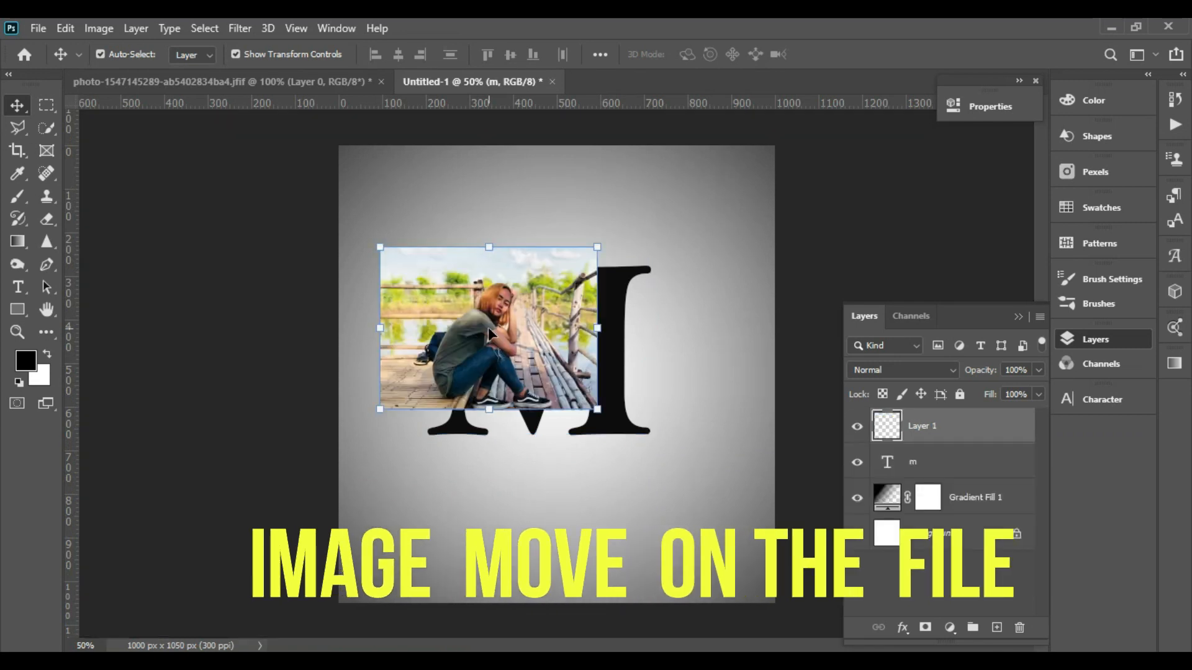
{"action": "left_click_drag", "start_coordinate": [597, 408], "coordinate": [797, 559]}
{"action": "left_click_drag", "start_coordinate": [636, 450], "coordinate": [606, 433]}
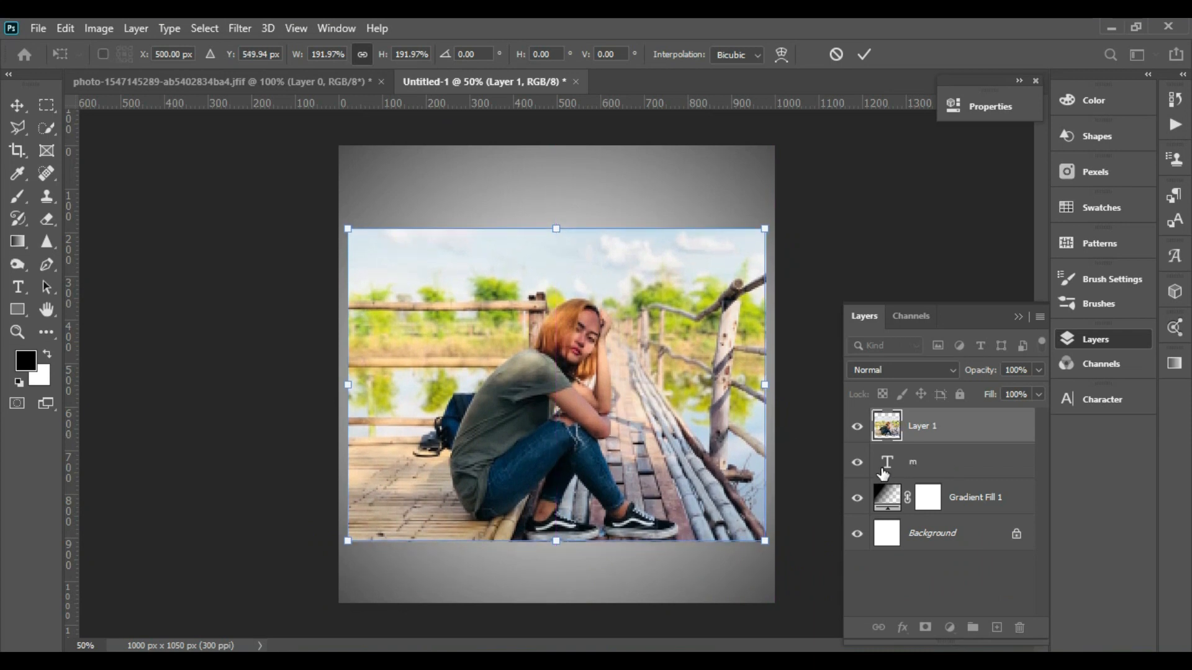
- Lower the photo layer's opacity to 55% and scale it to about 244% over the letter
{"action": "left_click", "coordinate": [1038, 370]}
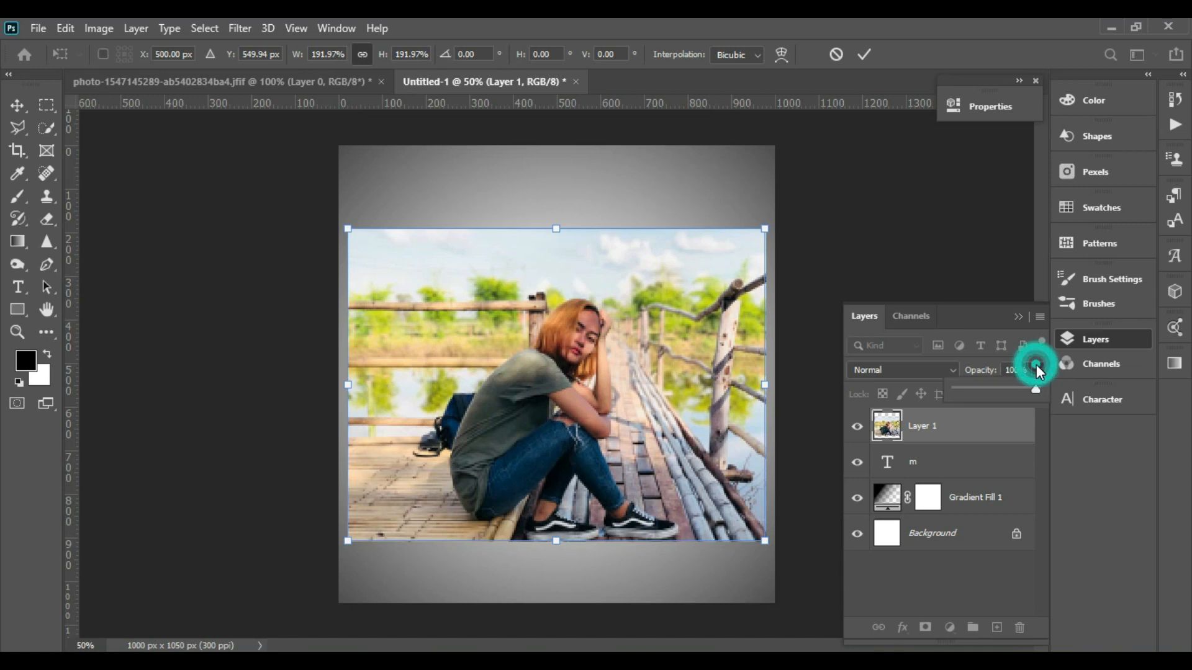
{"action": "left_click", "coordinate": [1000, 388]}
{"action": "left_click", "coordinate": [695, 483]}
{"action": "left_click_drag", "start_coordinate": [690, 448], "coordinate": [652, 399]}
{"action": "left_click_drag", "start_coordinate": [726, 492], "coordinate": [833, 573]}
{"action": "left_click_drag", "start_coordinate": [752, 486], "coordinate": [791, 481]}
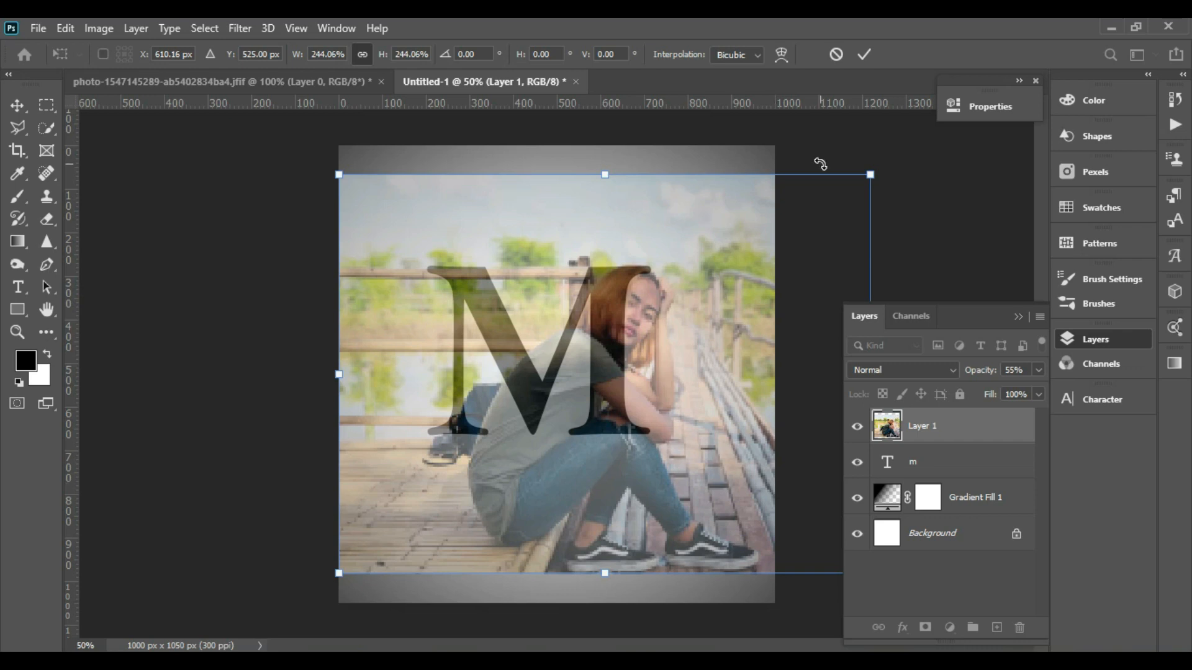
{"action": "left_click", "coordinate": [865, 54]}
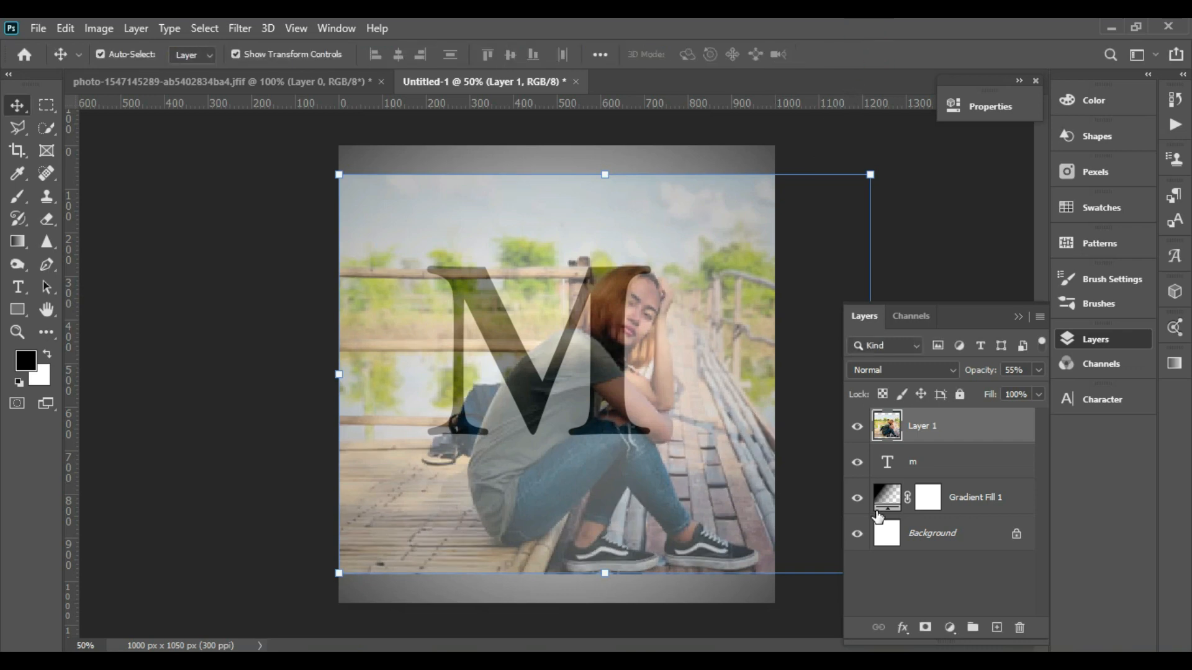
- Clip the photo layer to the M text layer as a clipping mask and deselect
{"action": "left_click", "coordinate": [891, 463], "text": "ctrl"}
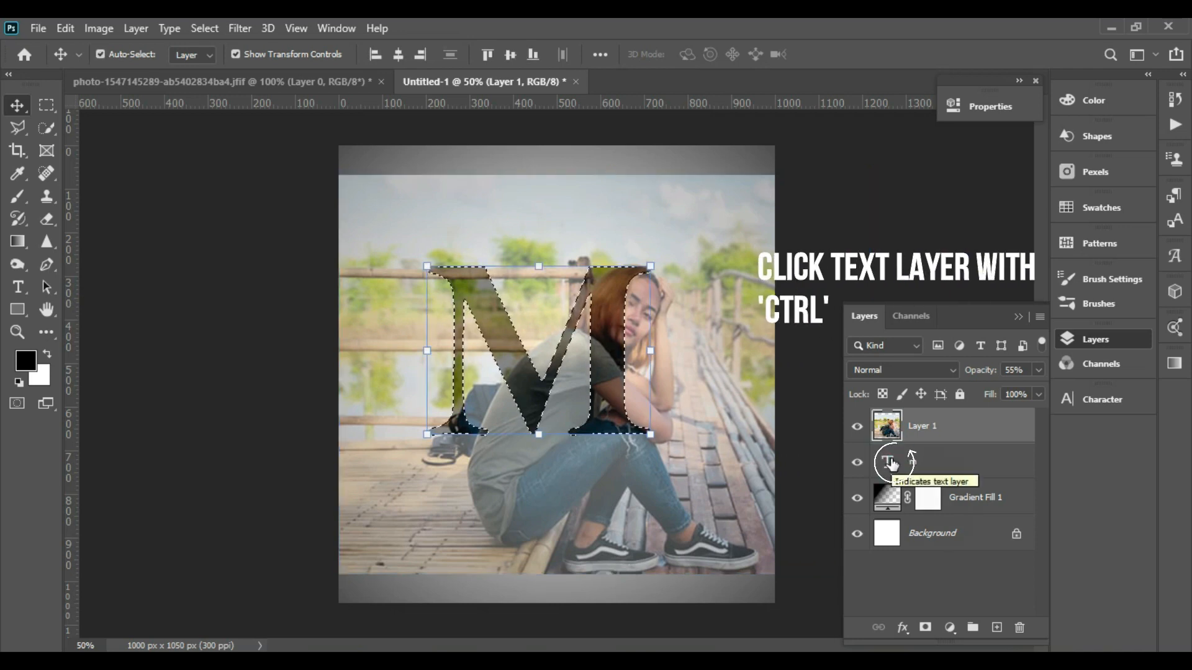
{"action": "right_click", "coordinate": [891, 439]}
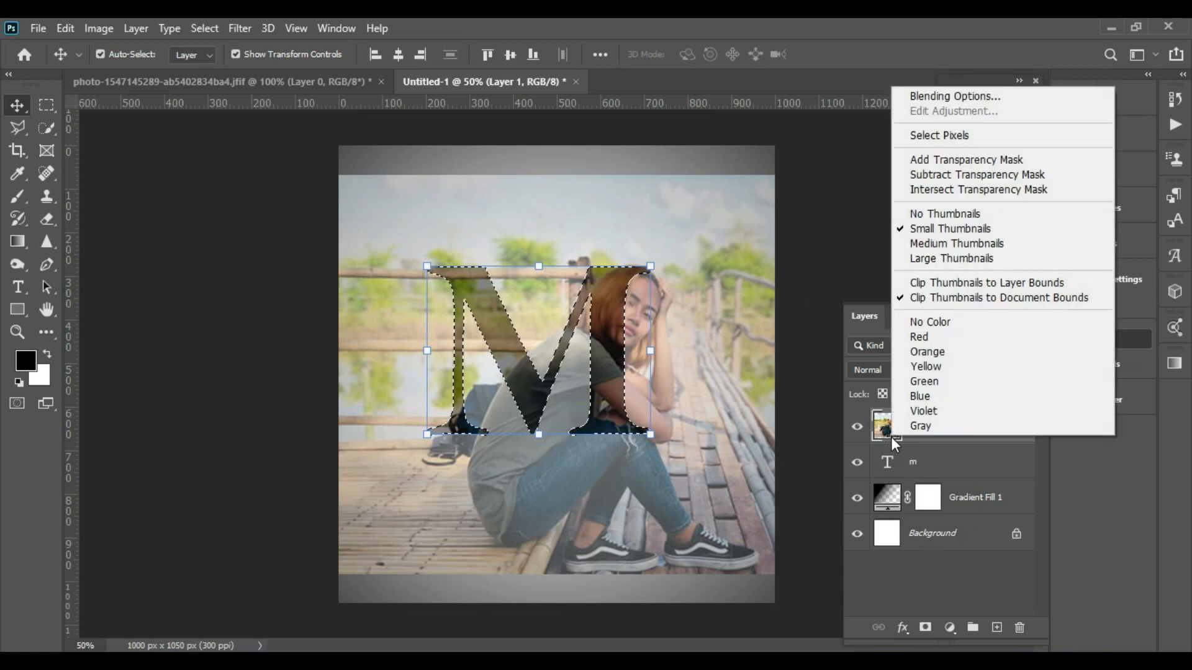
{"action": "left_click", "coordinate": [952, 456]}
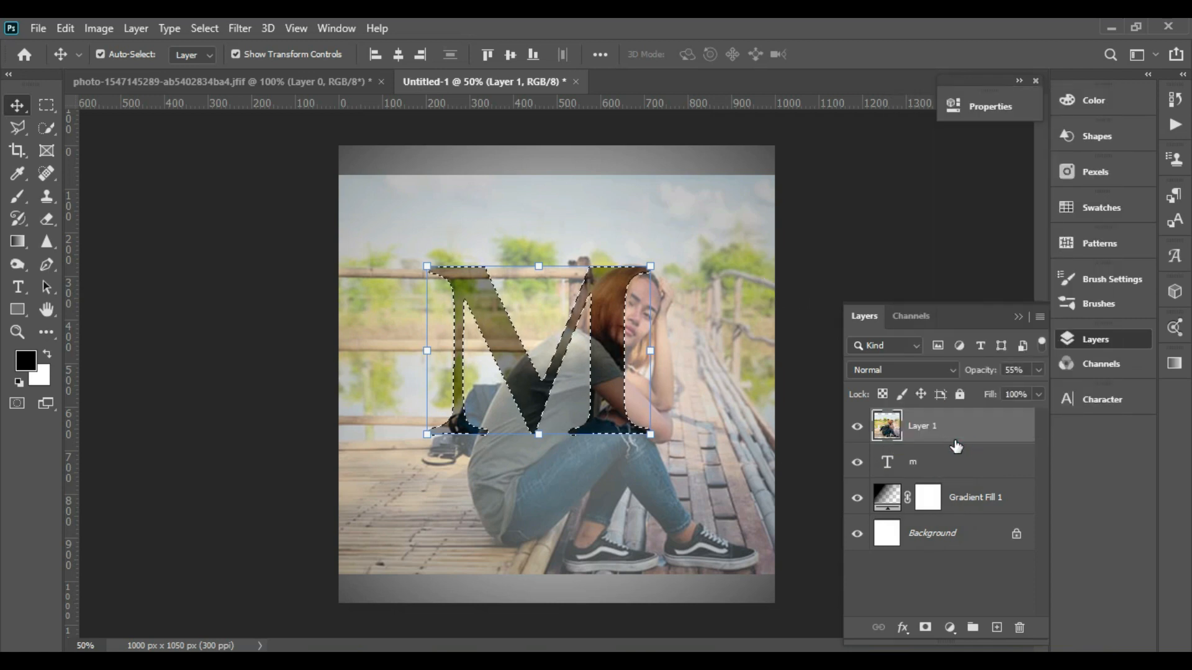
{"action": "right_click", "coordinate": [954, 440]}
{"action": "left_click", "coordinate": [846, 351]}
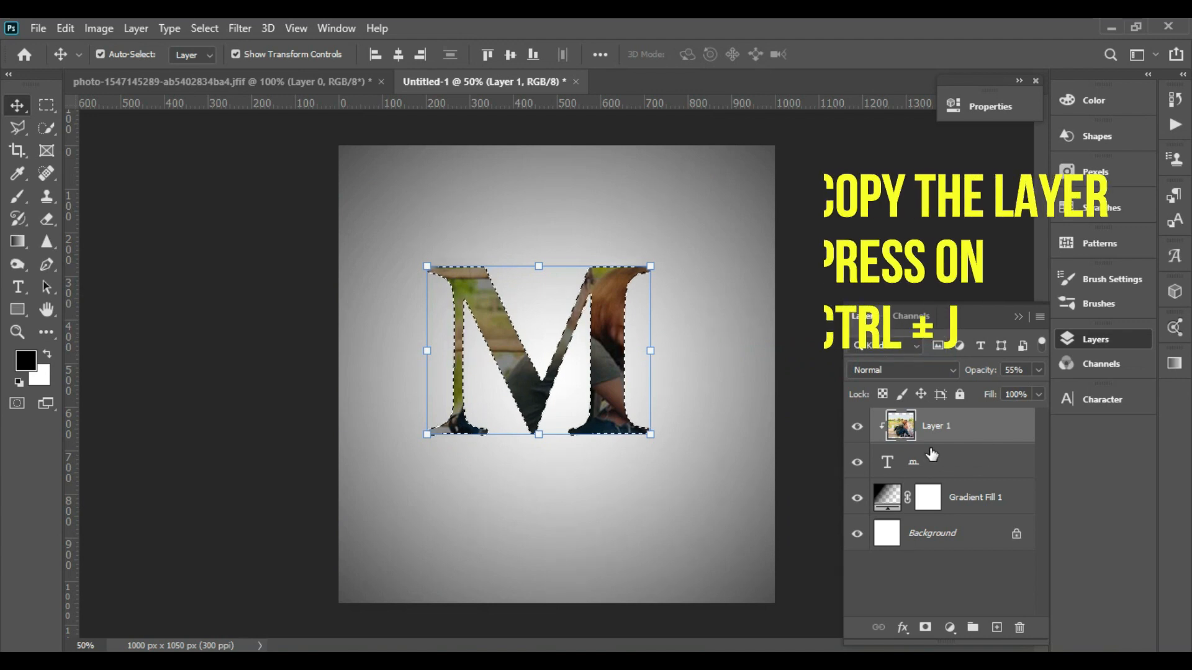
{"action": "key", "text": "ctrl+d"}
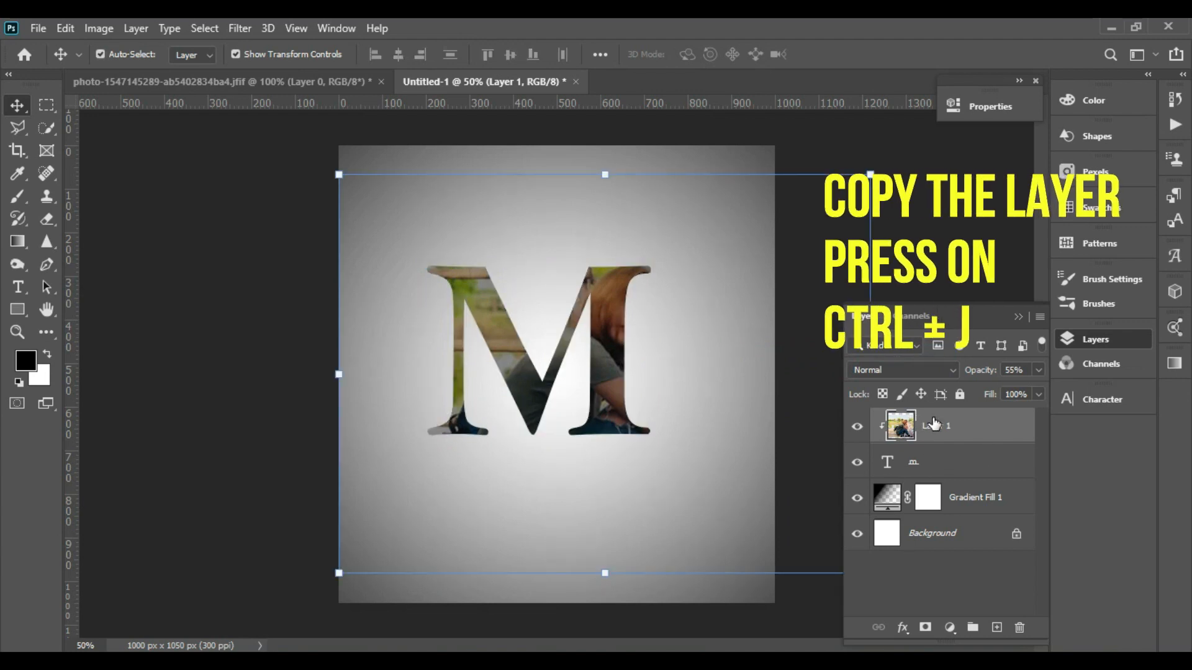
- Duplicate the photo layer and set the copy's opacity to 100%
{"action": "left_click", "coordinate": [966, 438]}
{"action": "key", "text": "ctrl+j"}
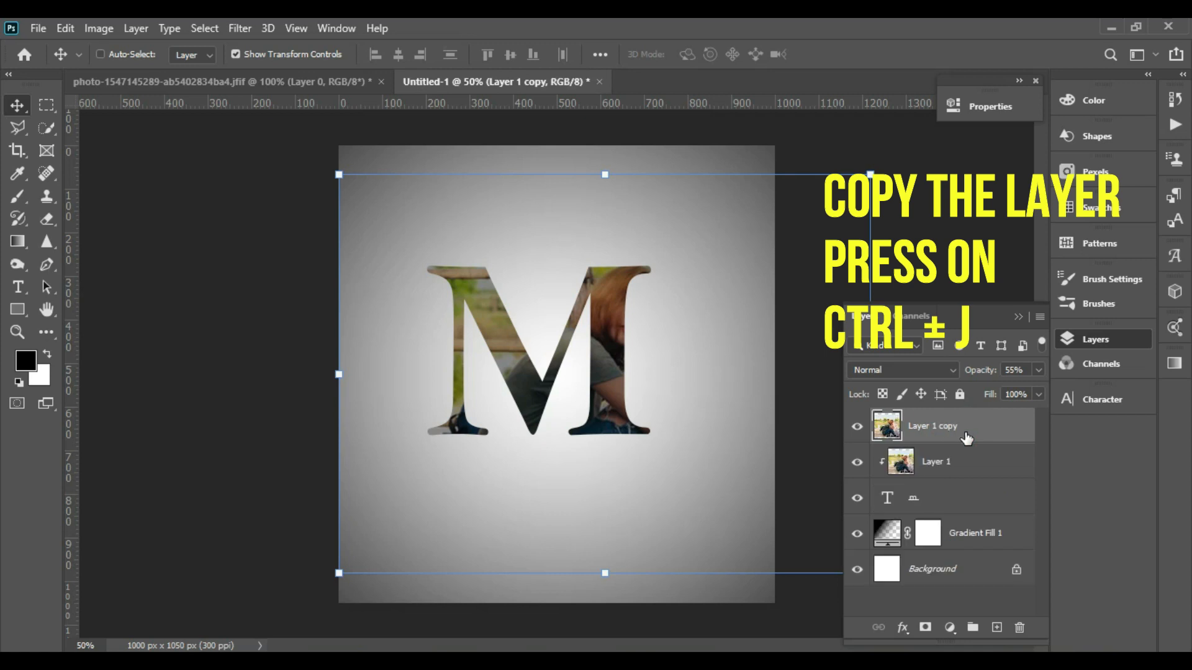
{"action": "left_click", "coordinate": [1039, 370]}
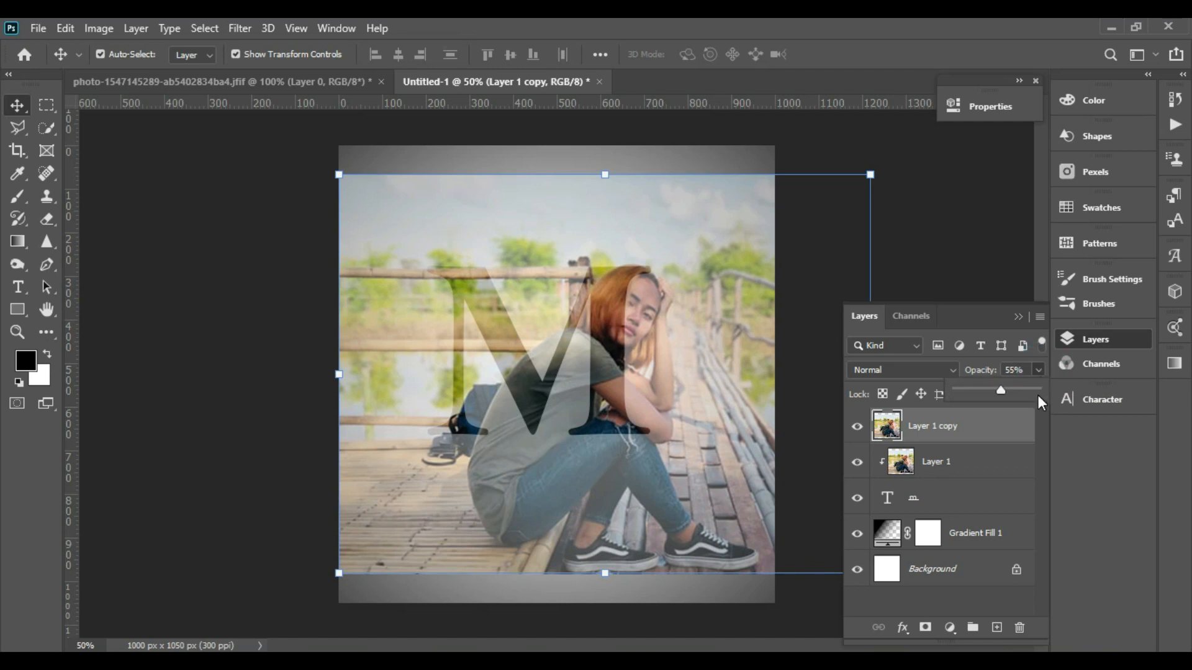
{"action": "left_click", "coordinate": [1038, 390]}
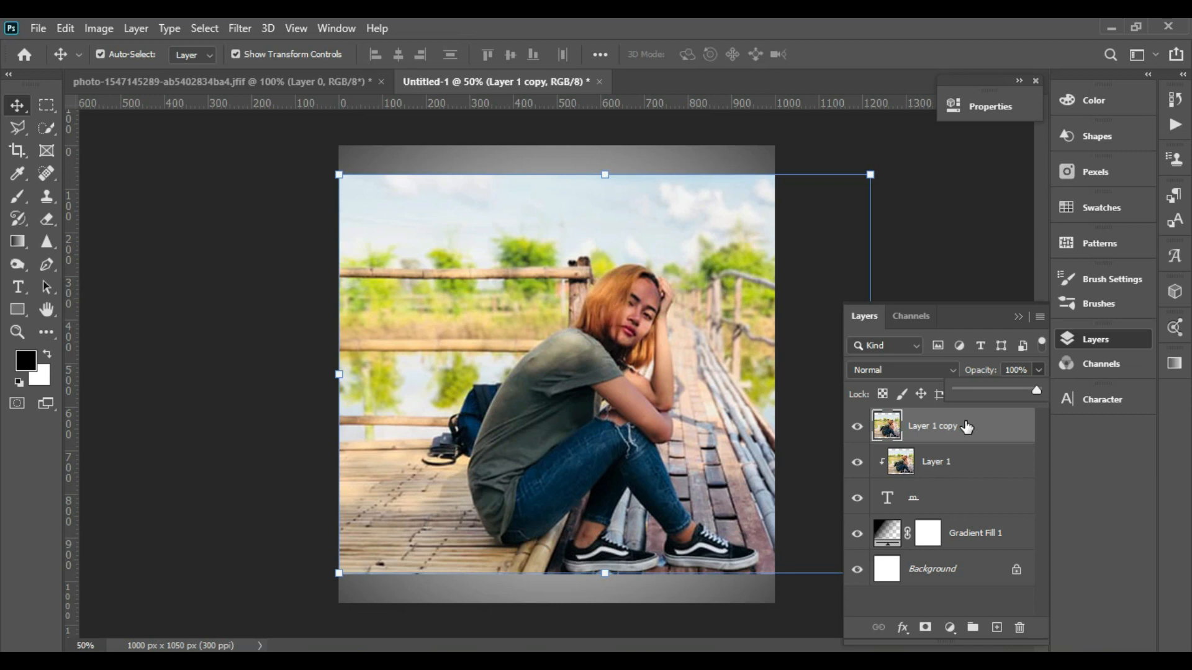
{"action": "left_click", "coordinate": [976, 249]}
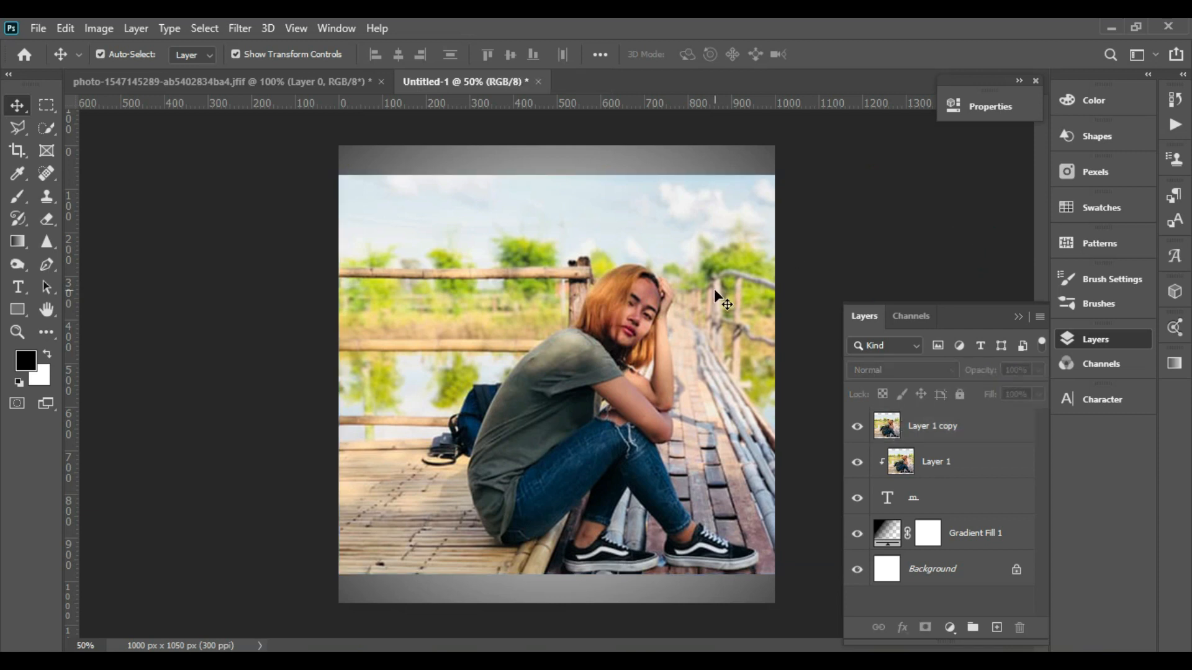
- Select the woman on the photo copy with the Quick Selection tool and add a layer mask from it
{"action": "left_click", "coordinate": [44, 133]}
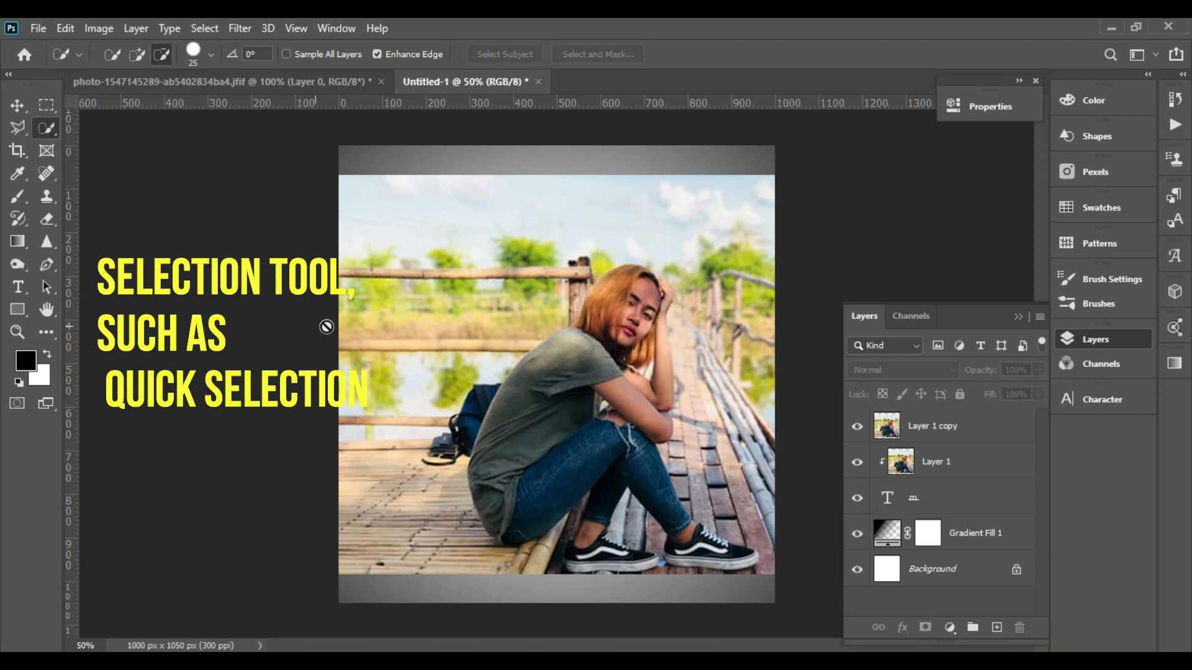
{"action": "left_click", "coordinate": [891, 433]}
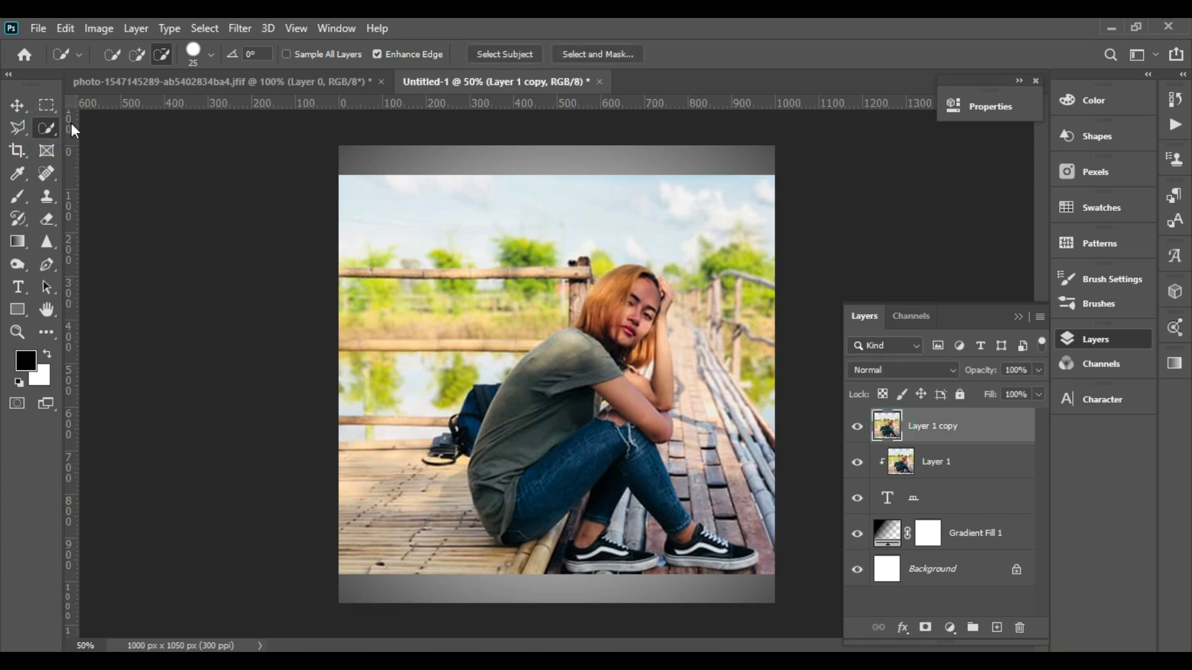
{"action": "left_click", "coordinate": [136, 54]}
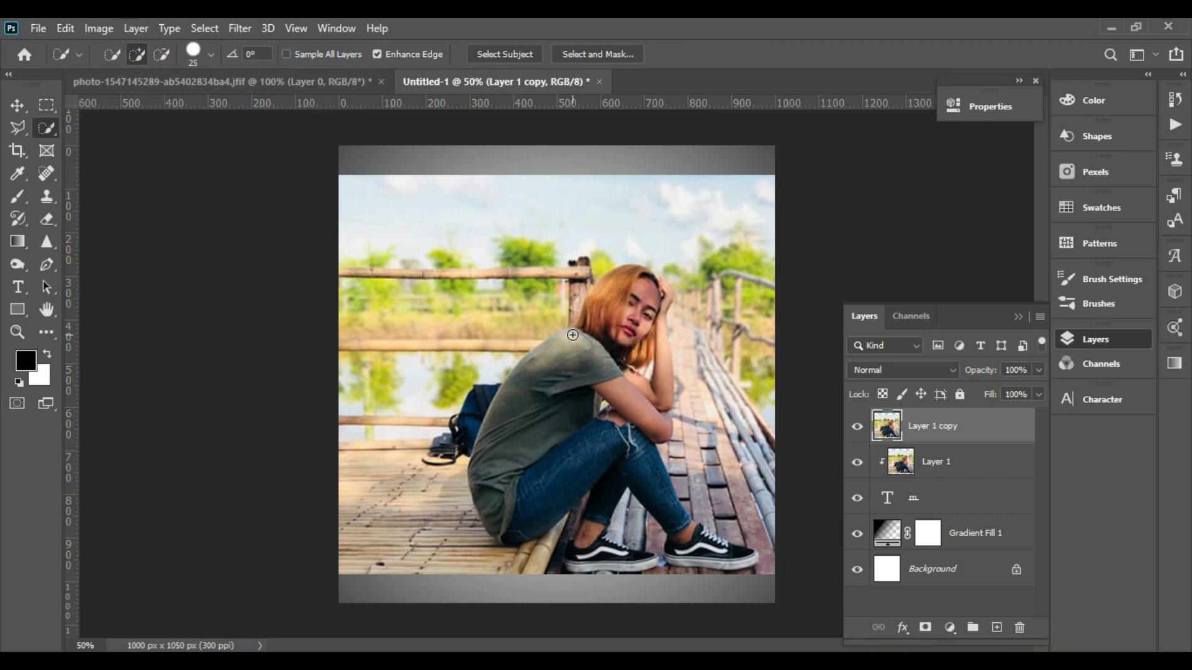
{"action": "mouse_move", "coordinate": [562, 274]}
{"action": "left_mouse_down"}
{"action": "mouse_move", "coordinate": [464, 372]}
{"action": "mouse_move", "coordinate": [430, 443]}
{"action": "mouse_move", "coordinate": [438, 543]}
{"action": "left_mouse_up"}
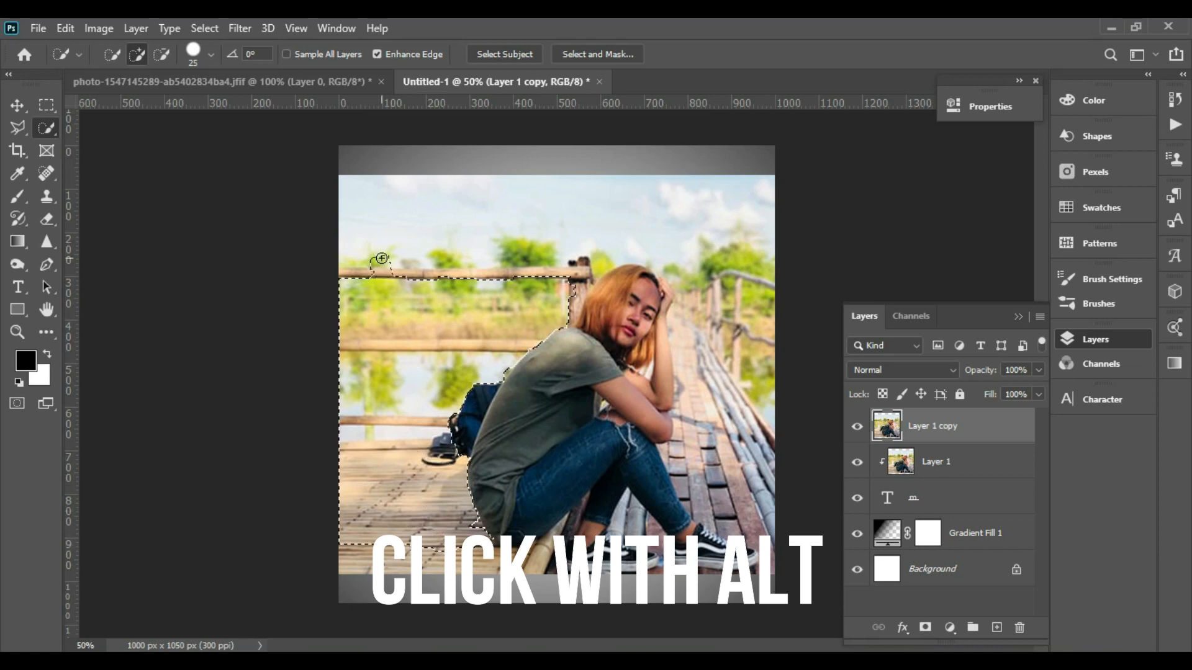
{"action": "left_click", "coordinate": [925, 628], "text": "alt"}
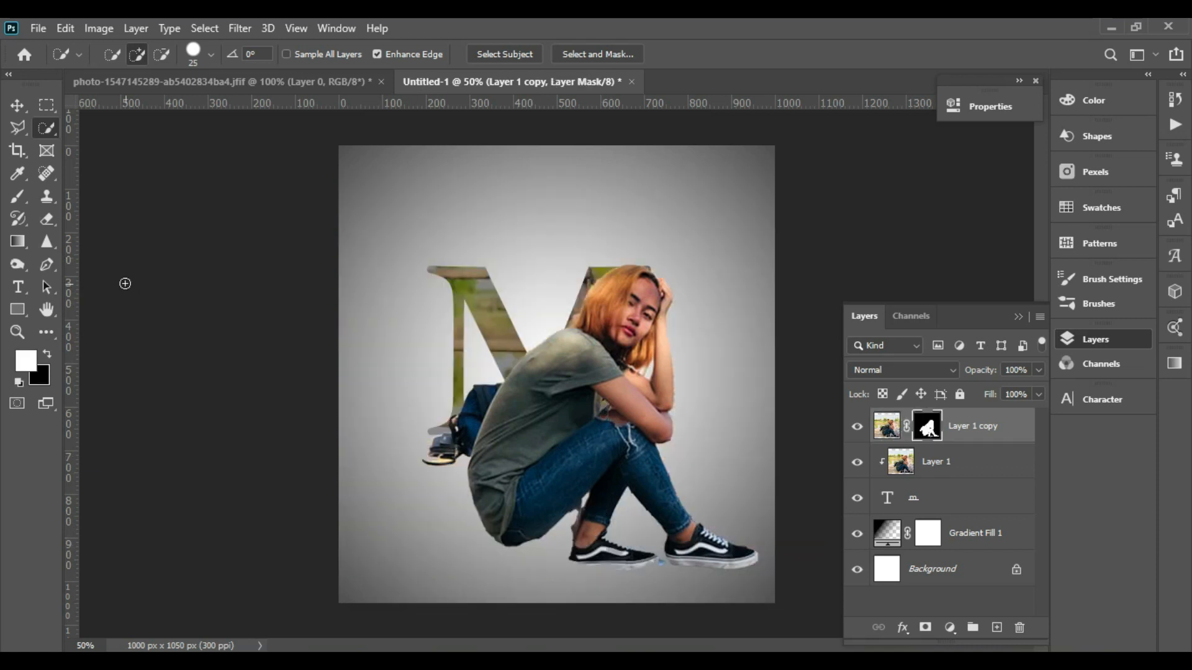
- Paint white with the Brush tool on the copy's mask to reveal the bamboo floor around the woman
{"action": "left_click", "coordinate": [22, 203]}
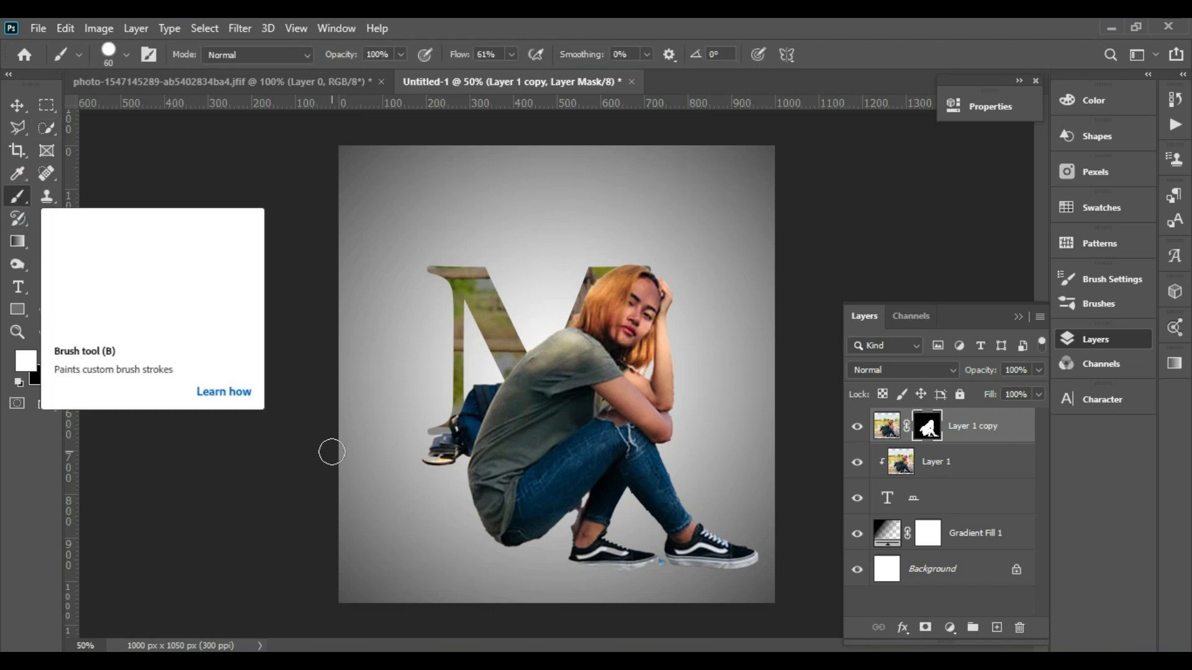
{"action": "left_click_drag", "start_coordinate": [420, 482], "coordinate": [425, 482]}
{"action": "mouse_move", "coordinate": [616, 523]}
{"action": "left_mouse_down"}
{"action": "mouse_move", "coordinate": [397, 521]}
{"action": "mouse_move", "coordinate": [669, 492]}
{"action": "mouse_move", "coordinate": [556, 508]}
{"action": "mouse_move", "coordinate": [602, 546]}
{"action": "mouse_move", "coordinate": [716, 537]}
{"action": "mouse_move", "coordinate": [476, 548]}
{"action": "mouse_move", "coordinate": [612, 538]}
{"action": "left_mouse_up"}
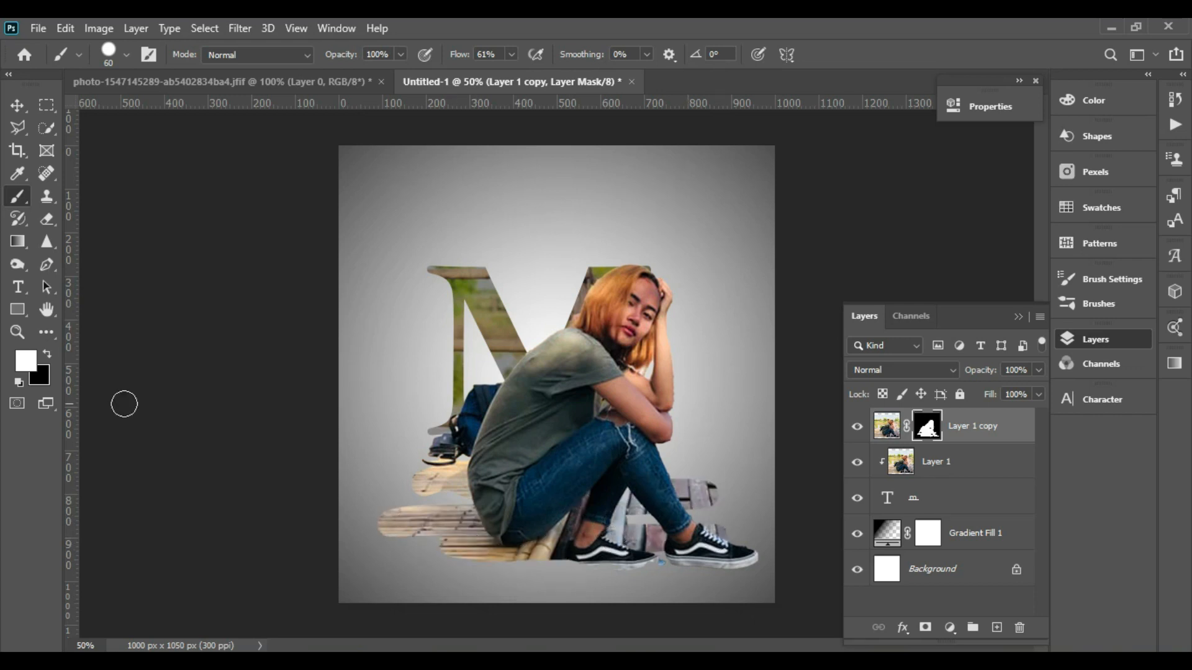
- Paint black on the mask to hide the woman's legs and floor below the M, then swap colours back
{"action": "left_click", "coordinate": [48, 354]}
{"action": "mouse_move", "coordinate": [443, 439]}
{"action": "left_mouse_down"}
{"action": "mouse_move", "coordinate": [549, 437]}
{"action": "mouse_move", "coordinate": [417, 452]}
{"action": "mouse_move", "coordinate": [623, 450]}
{"action": "mouse_move", "coordinate": [417, 453]}
{"action": "mouse_move", "coordinate": [505, 439]}
{"action": "mouse_move", "coordinate": [736, 444]}
{"action": "mouse_move", "coordinate": [378, 472]}
{"action": "mouse_move", "coordinate": [741, 465]}
{"action": "mouse_move", "coordinate": [481, 493]}
{"action": "mouse_move", "coordinate": [503, 520]}
{"action": "mouse_move", "coordinate": [722, 523]}
{"action": "mouse_move", "coordinate": [420, 538]}
{"action": "mouse_move", "coordinate": [720, 565]}
{"action": "mouse_move", "coordinate": [432, 570]}
{"action": "mouse_move", "coordinate": [737, 534]}
{"action": "mouse_move", "coordinate": [394, 531]}
{"action": "mouse_move", "coordinate": [645, 476]}
{"action": "mouse_move", "coordinate": [709, 481]}
{"action": "mouse_move", "coordinate": [422, 507]}
{"action": "mouse_move", "coordinate": [718, 511]}
{"action": "mouse_move", "coordinate": [391, 496]}
{"action": "mouse_move", "coordinate": [592, 478]}
{"action": "mouse_move", "coordinate": [397, 487]}
{"action": "mouse_move", "coordinate": [700, 496]}
{"action": "left_mouse_up"}
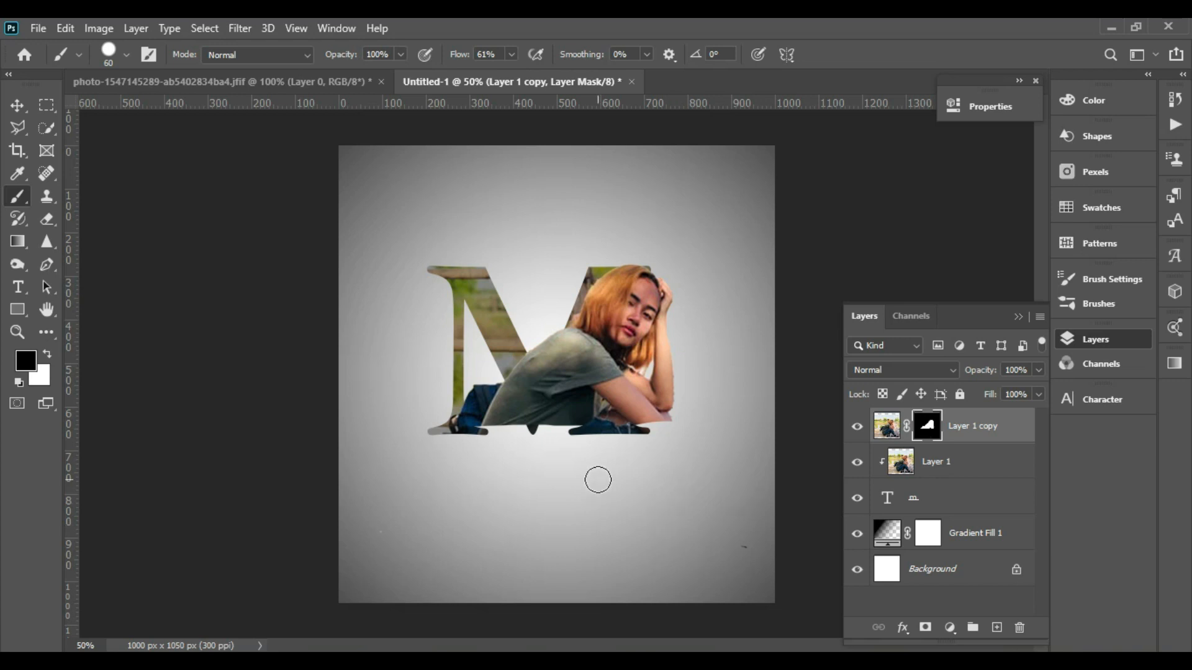
{"action": "left_click", "coordinate": [48, 355]}
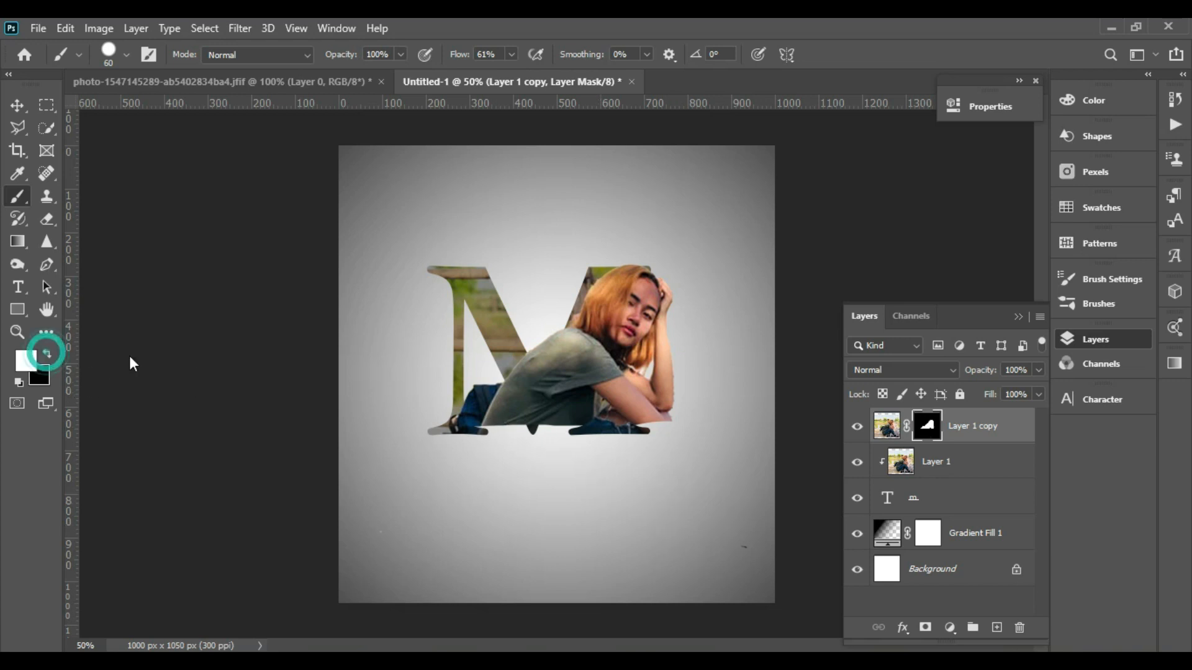
- Paint white on the copy's mask to reveal more of the woman's body, and lower the copy's opacity to 40% to see the letter
{"action": "mouse_move", "coordinate": [575, 427]}
{"action": "left_mouse_down"}
{"action": "mouse_move", "coordinate": [670, 427]}
{"action": "mouse_move", "coordinate": [484, 427]}
{"action": "mouse_move", "coordinate": [563, 415]}
{"action": "left_mouse_up"}
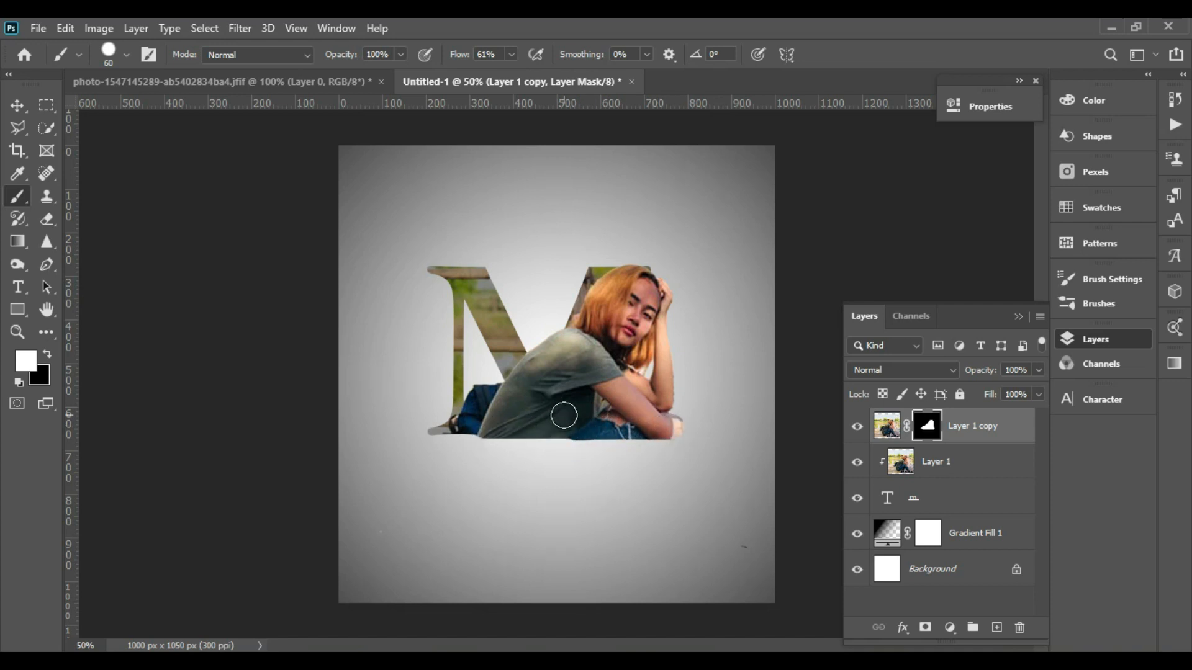
{"action": "left_click", "coordinate": [1036, 375]}
{"action": "left_click", "coordinate": [988, 388]}
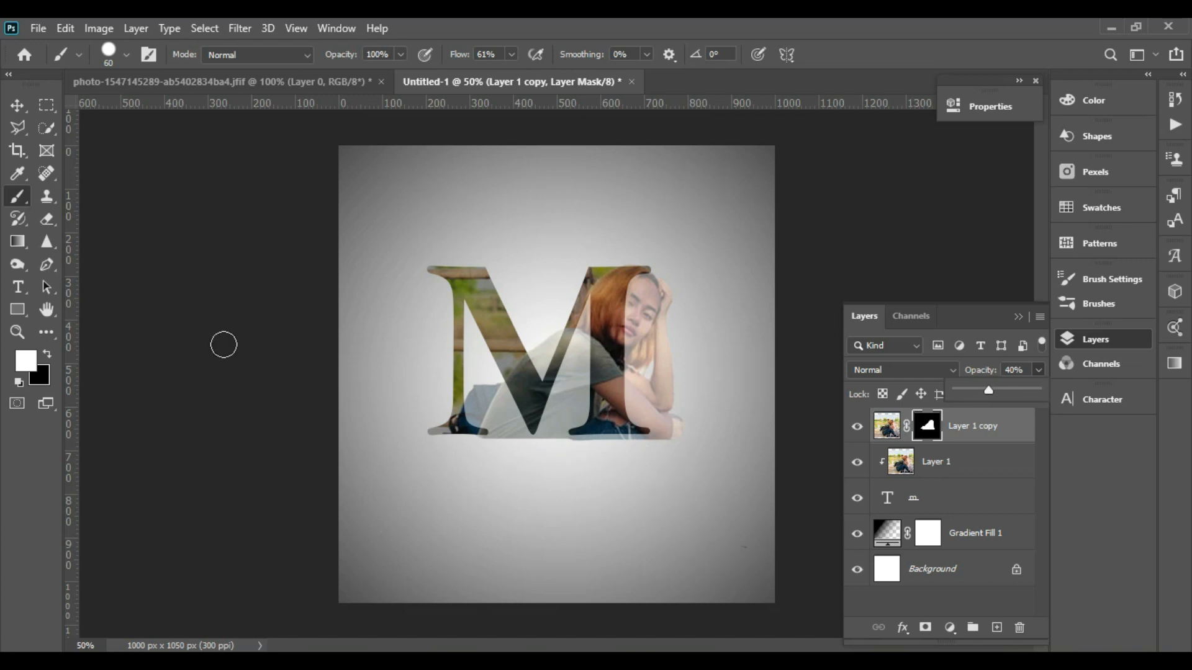
{"action": "left_click", "coordinate": [530, 436]}
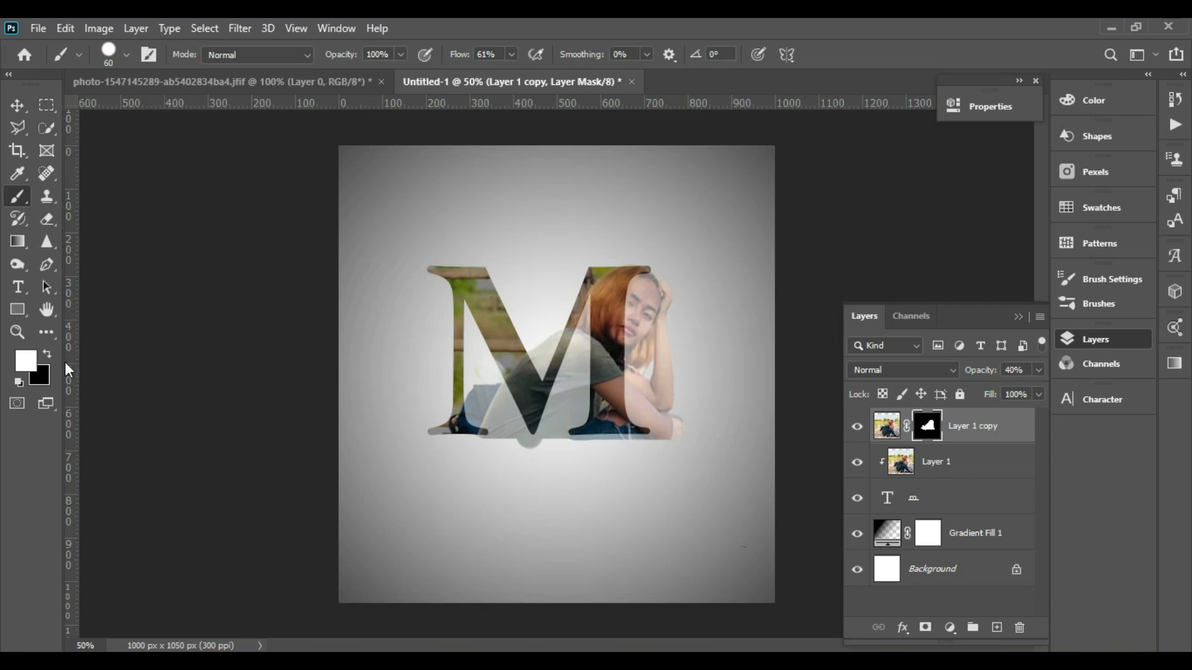
- Paint black on the mask to hide the copy between the M's strokes and below its baseline, then restore opacity to 100%
{"action": "left_click", "coordinate": [47, 355]}
{"action": "mouse_move", "coordinate": [484, 359]}
{"action": "left_mouse_down"}
{"action": "mouse_move", "coordinate": [520, 438]}
{"action": "mouse_move", "coordinate": [463, 418]}
{"action": "mouse_move", "coordinate": [467, 368]}
{"action": "mouse_move", "coordinate": [490, 447]}
{"action": "mouse_move", "coordinate": [422, 438]}
{"action": "mouse_move", "coordinate": [555, 434]}
{"action": "mouse_move", "coordinate": [592, 311]}
{"action": "mouse_move", "coordinate": [582, 427]}
{"action": "mouse_move", "coordinate": [550, 432]}
{"action": "mouse_move", "coordinate": [563, 374]}
{"action": "left_mouse_up"}
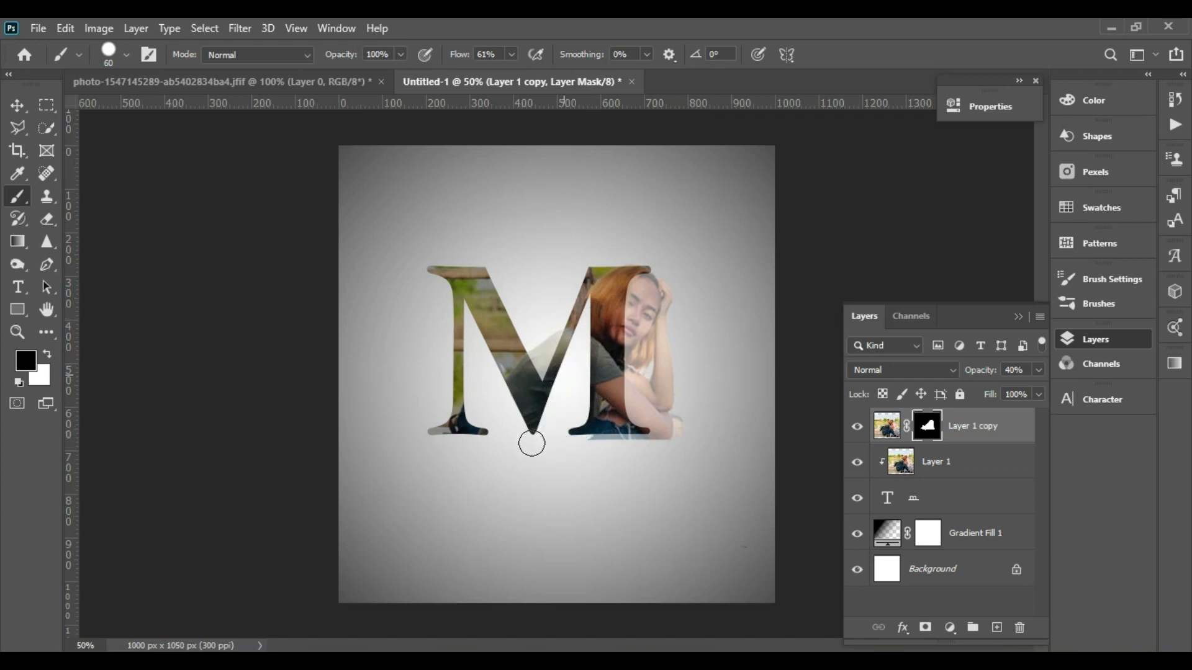
{"action": "mouse_move", "coordinate": [566, 447]}
{"action": "left_mouse_down"}
{"action": "mouse_move", "coordinate": [686, 446]}
{"action": "mouse_move", "coordinate": [619, 449]}
{"action": "mouse_move", "coordinate": [676, 449]}
{"action": "left_mouse_up"}
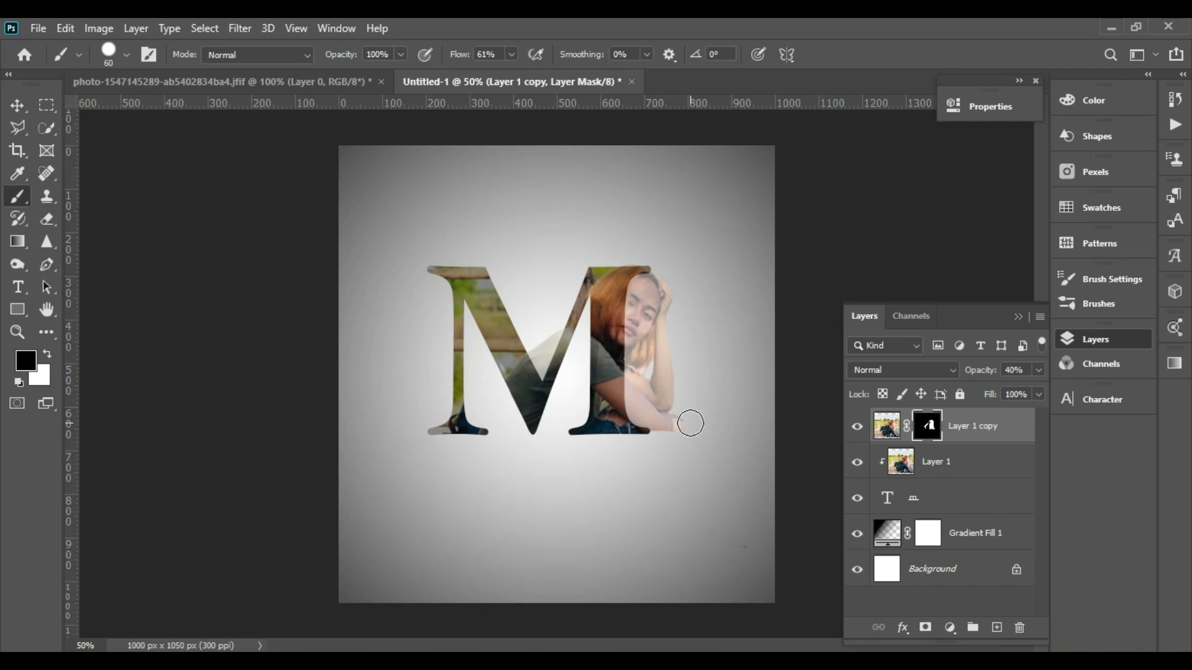
{"action": "left_click", "coordinate": [1038, 371]}
{"action": "left_click", "coordinate": [1036, 389]}
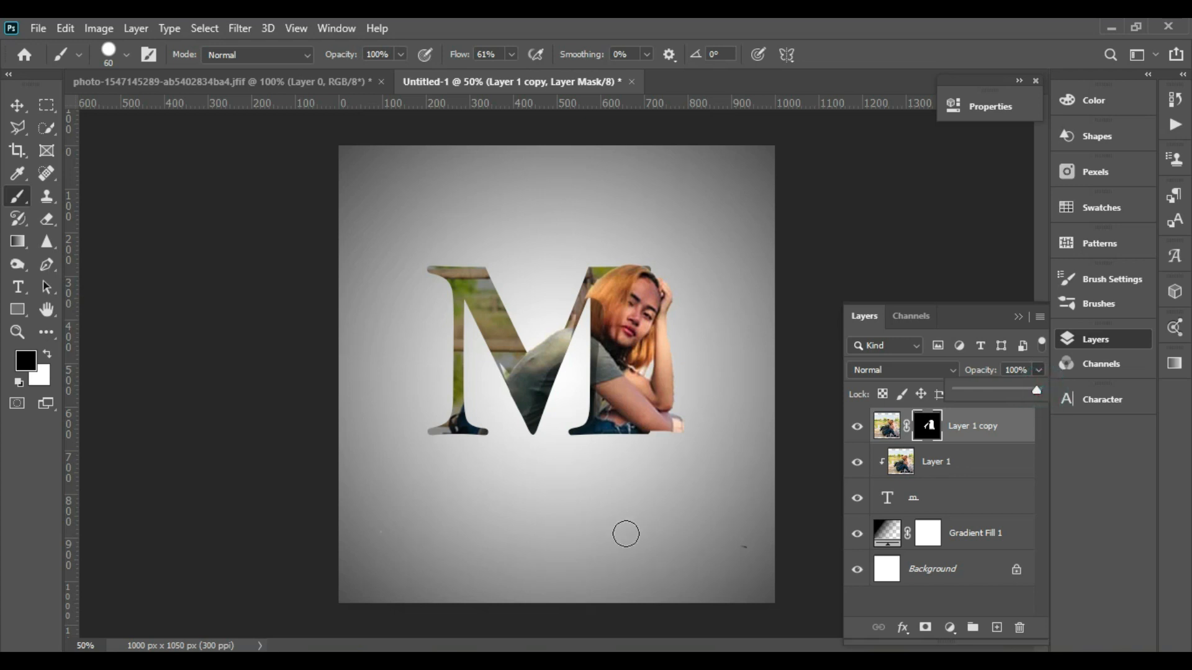
- Zoom in, shrink the brush to 20 px and refine the mask around the woman's elbow at the M's lower right
{"action": "key", "text": "ctrl+plus"}
{"action": "key", "text": "ctrl+plus"}
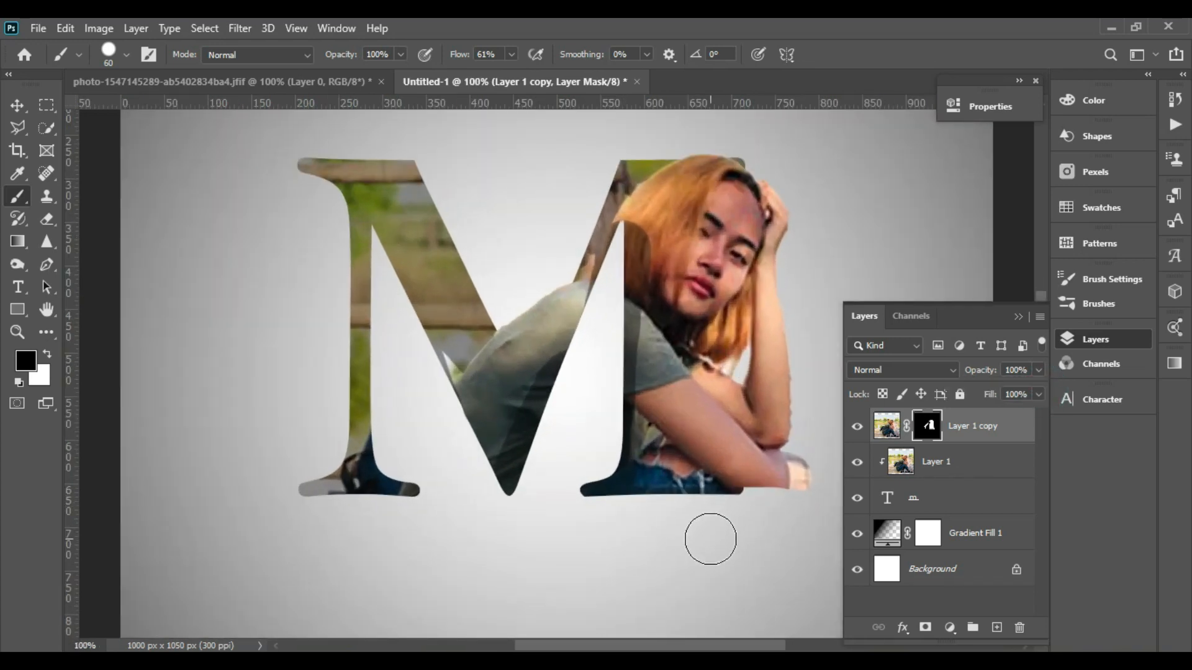
{"action": "left_click", "coordinate": [47, 355]}
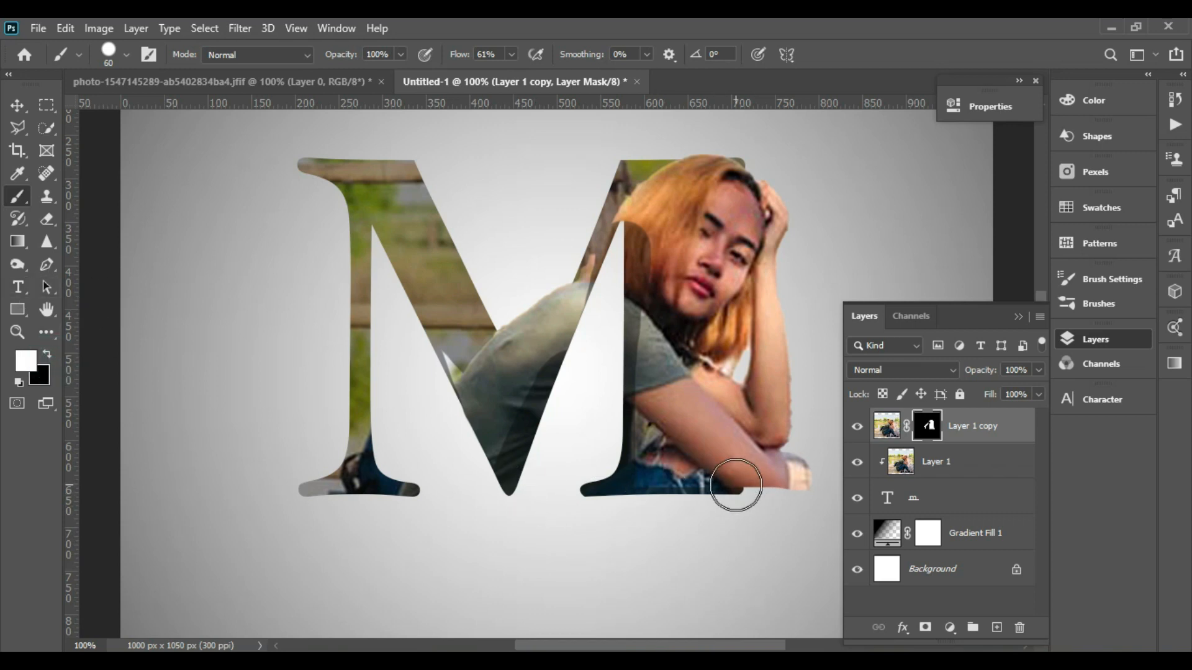
{"action": "key", "text": "bracketleft"}
{"action": "key", "text": "bracketleft"}
{"action": "key", "text": "bracketleft"}
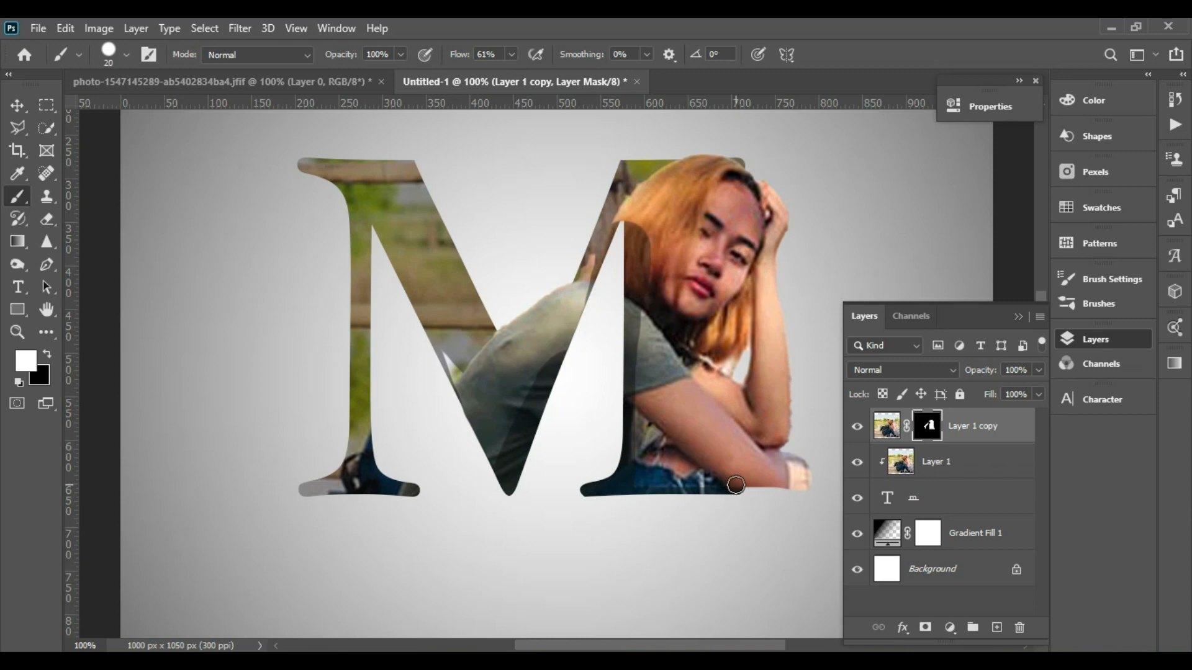
{"action": "mouse_move", "coordinate": [738, 486]}
{"action": "left_mouse_down"}
{"action": "mouse_move", "coordinate": [807, 485]}
{"action": "mouse_move", "coordinate": [799, 466]}
{"action": "mouse_move", "coordinate": [779, 467]}
{"action": "mouse_move", "coordinate": [800, 468]}
{"action": "mouse_move", "coordinate": [773, 472]}
{"action": "left_mouse_up"}
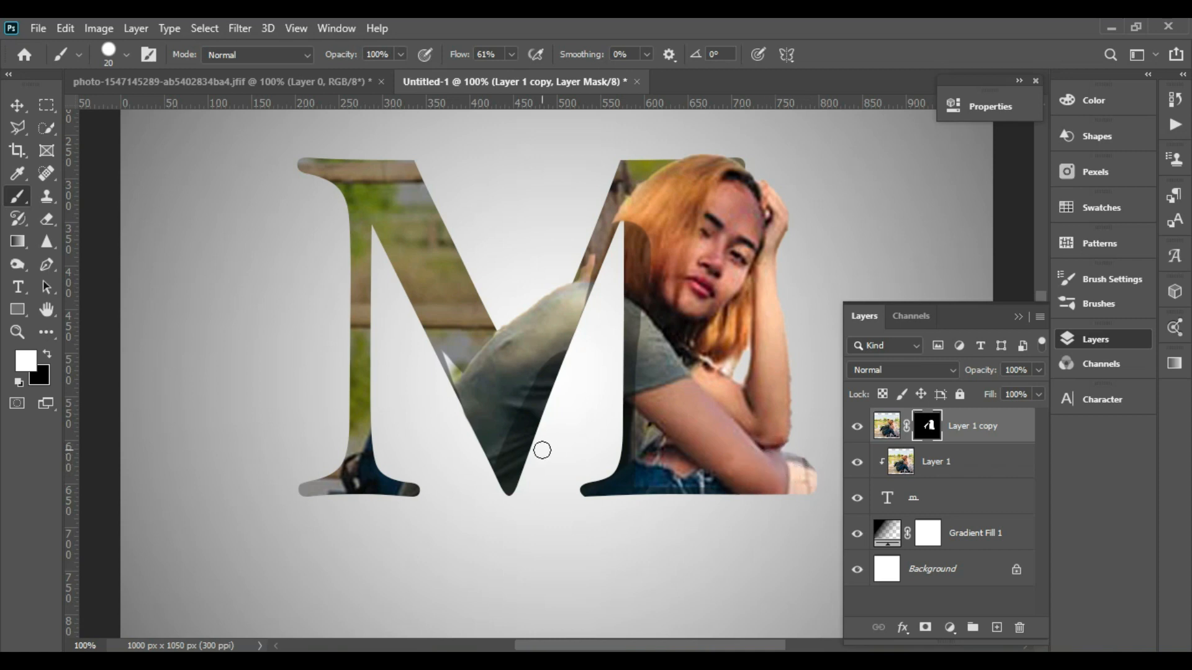
{"action": "left_click", "coordinate": [49, 355]}
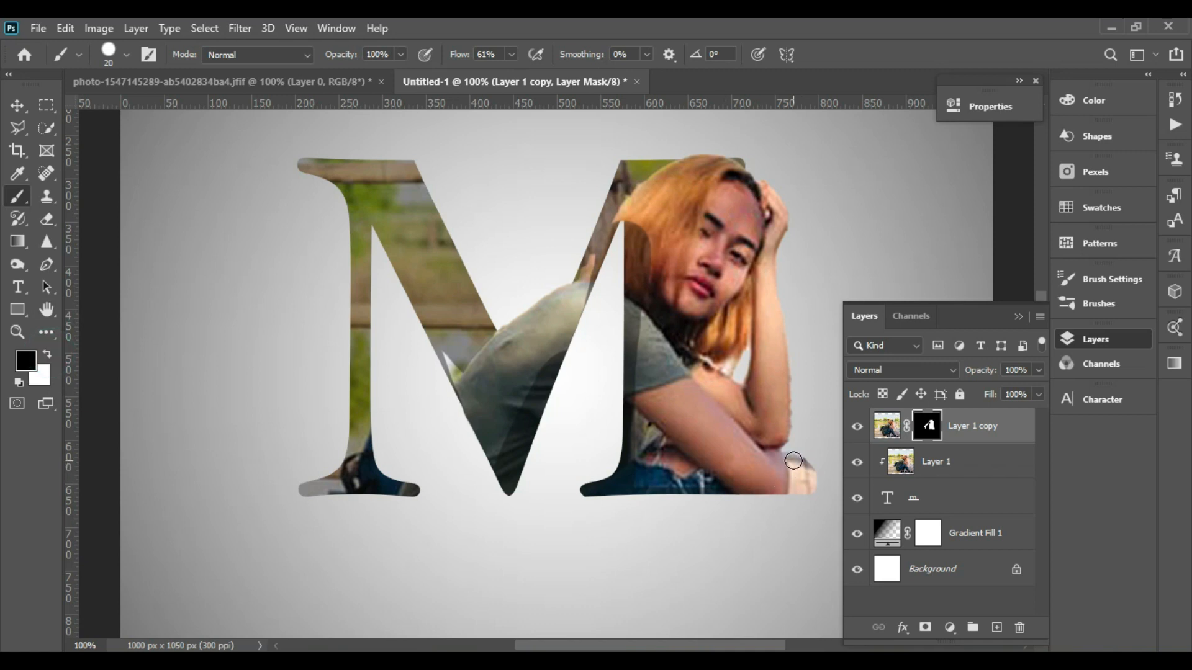
{"action": "mouse_move", "coordinate": [793, 460]}
{"action": "left_mouse_down"}
{"action": "mouse_move", "coordinate": [793, 495]}
{"action": "mouse_move", "coordinate": [807, 461]}
{"action": "mouse_move", "coordinate": [809, 495]}
{"action": "left_mouse_up"}
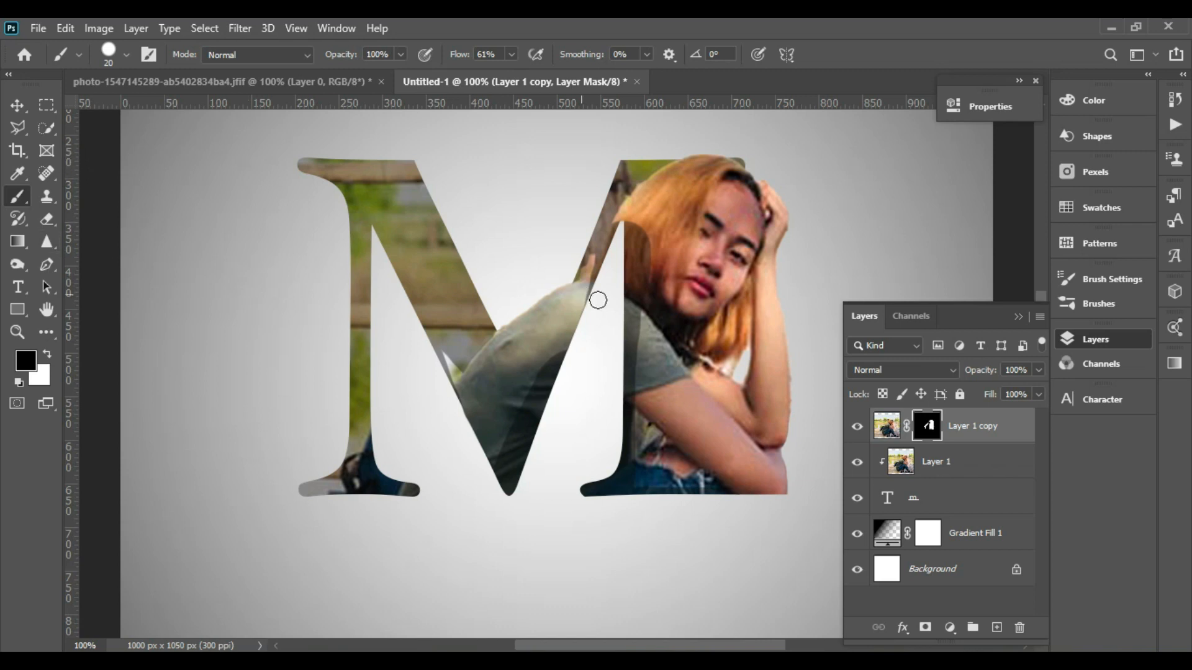
- Add a Curves adjustment layer with points at input 180 output 214 and input 113 output 95
{"action": "left_click", "coordinate": [952, 625]}
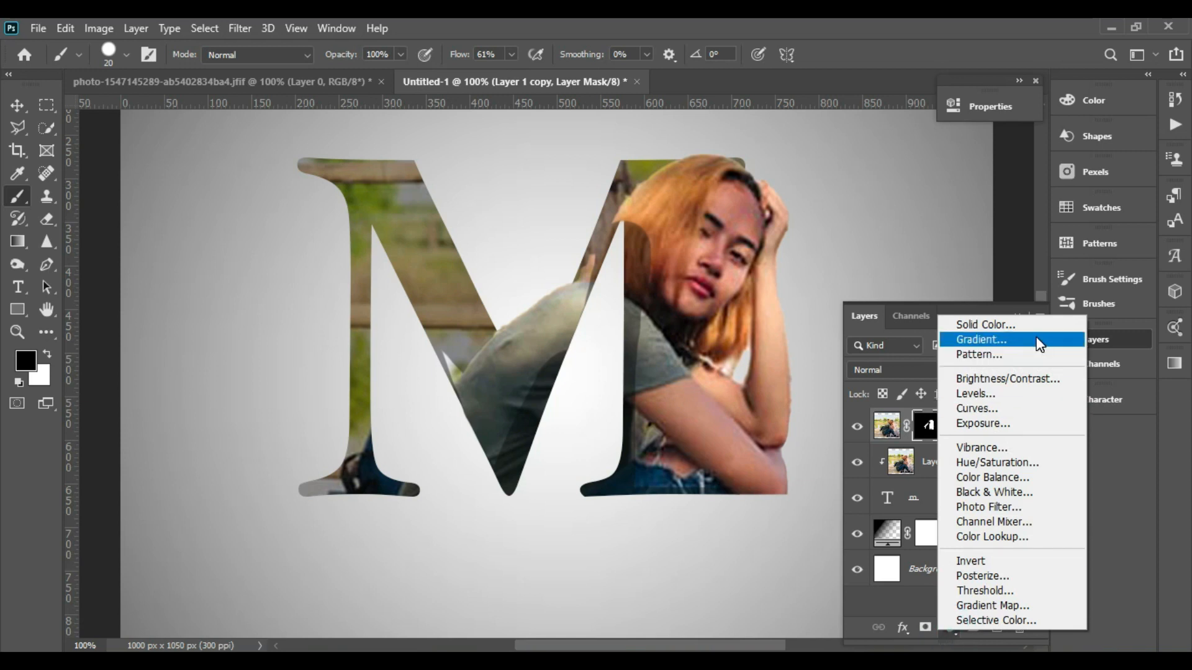
{"action": "left_click", "coordinate": [1023, 409]}
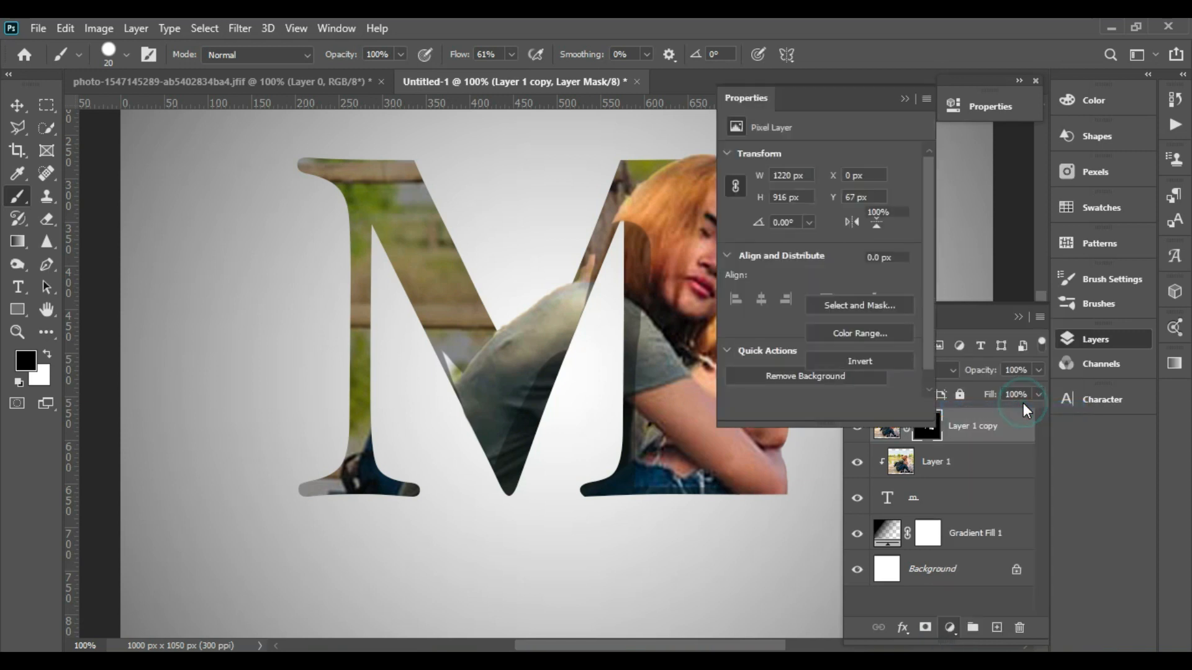
{"action": "left_click_drag", "start_coordinate": [839, 95], "coordinate": [933, 95]}
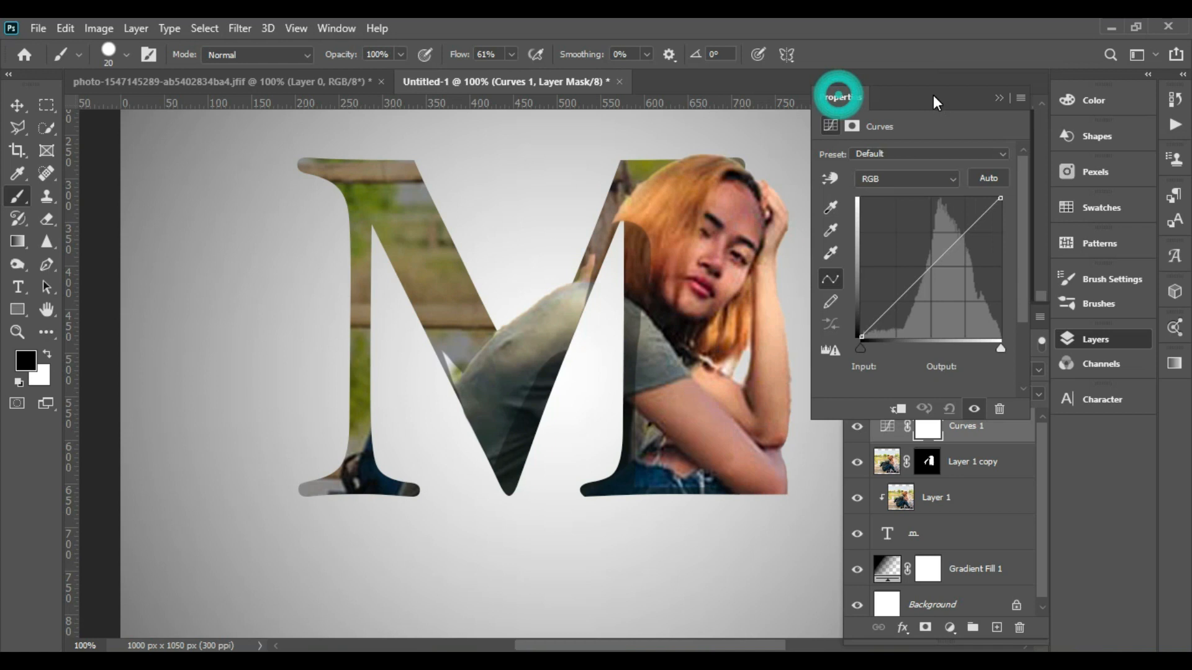
{"action": "left_click_drag", "start_coordinate": [943, 257], "coordinate": [958, 214]}
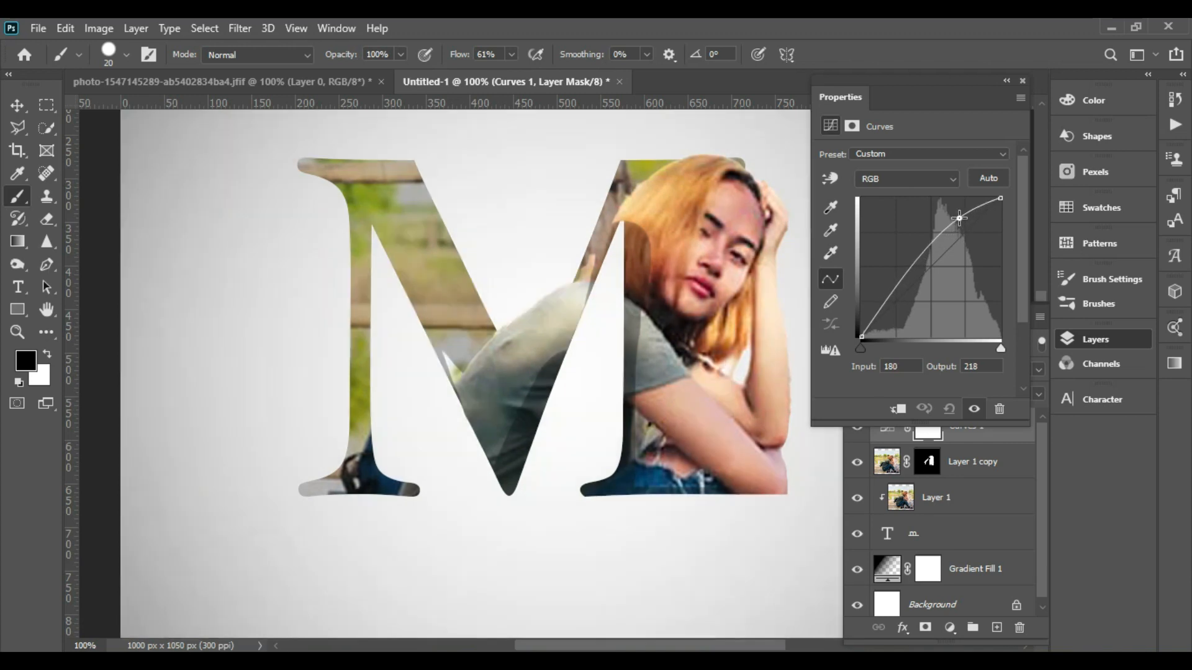
{"action": "left_click_drag", "start_coordinate": [908, 268], "coordinate": [923, 286]}
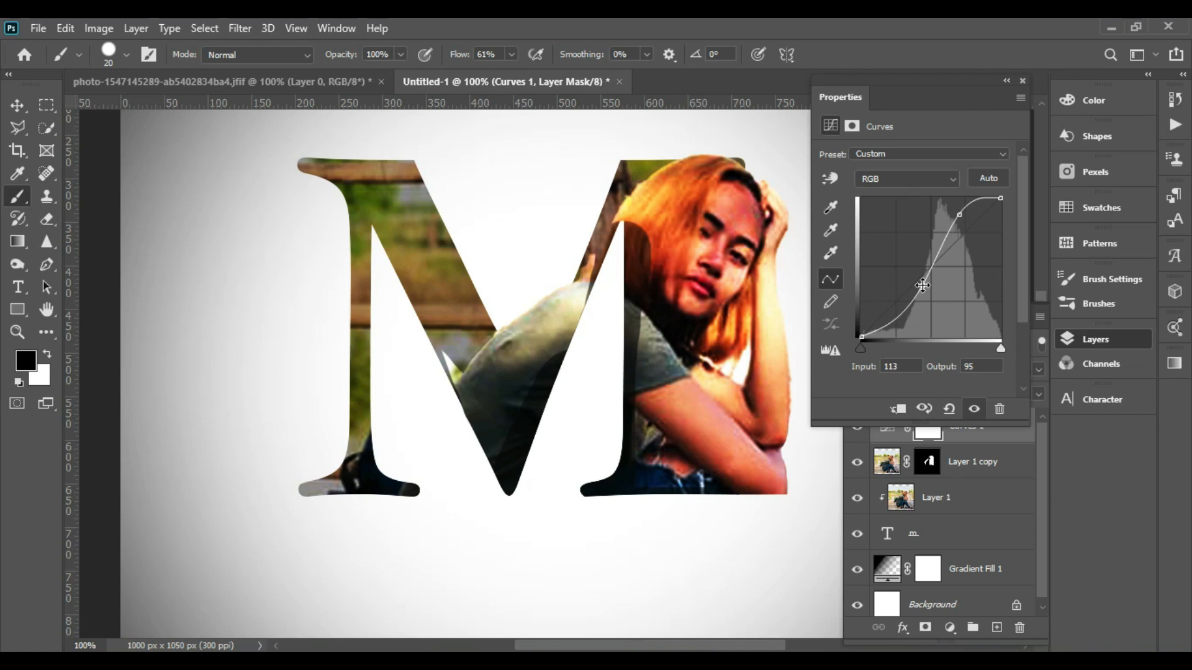
{"action": "left_click", "coordinate": [960, 214]}
{"action": "left_click_drag", "start_coordinate": [961, 214], "coordinate": [961, 219]}
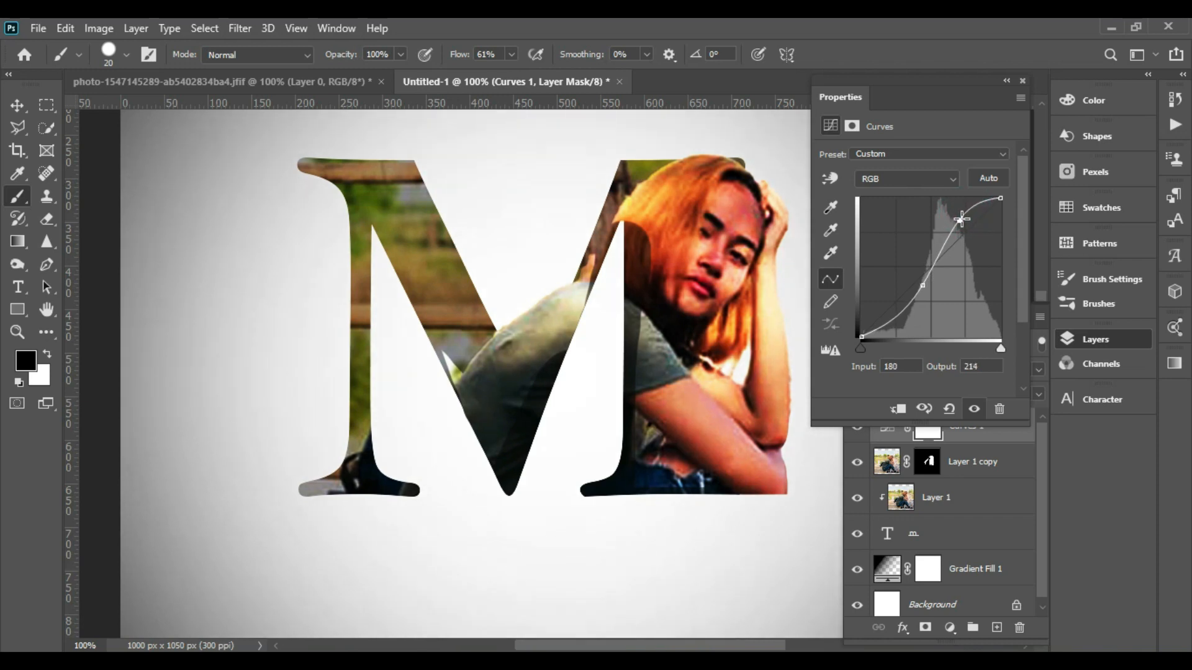
{"action": "left_click", "coordinate": [1006, 81]}
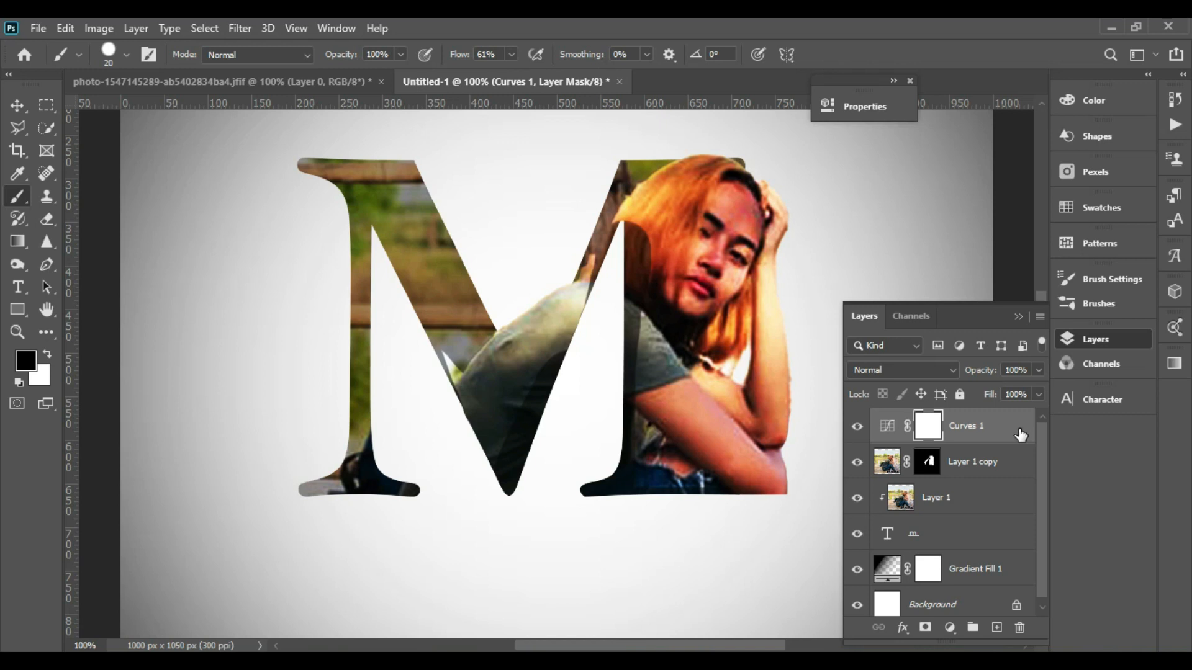
- Paint touch-ups on the Curves mask near the woman's elbow
{"action": "left_click", "coordinate": [794, 493]}
{"action": "left_click", "coordinate": [47, 356]}
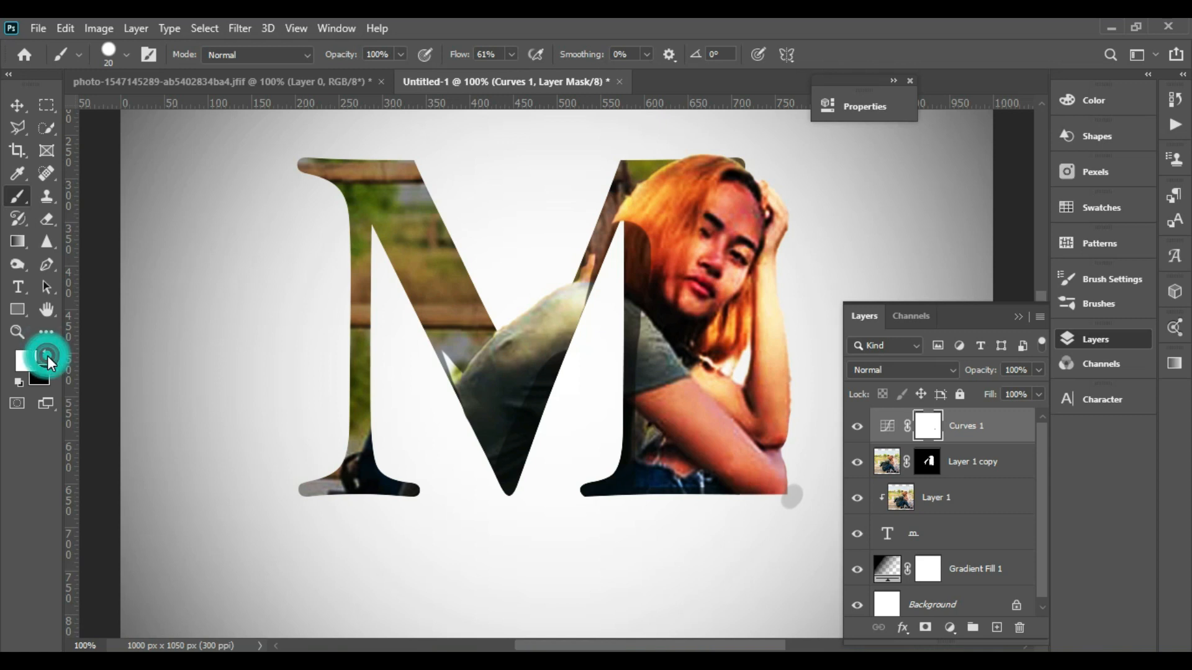
{"action": "left_click", "coordinate": [795, 492]}
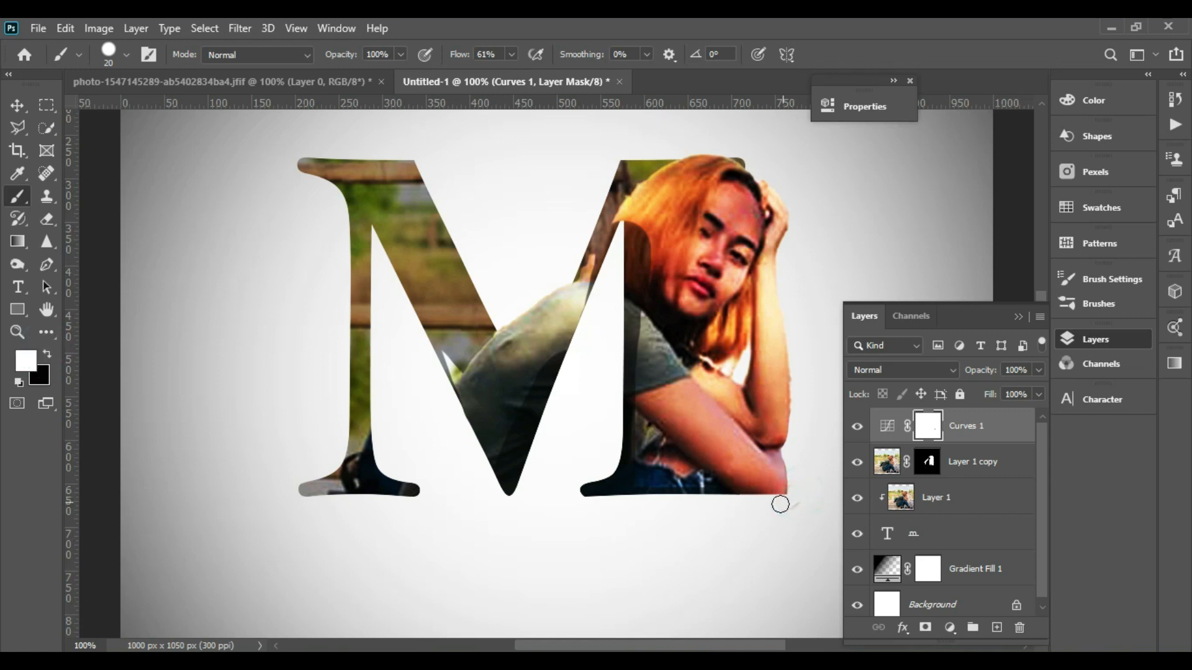
{"action": "left_click", "coordinate": [795, 495]}
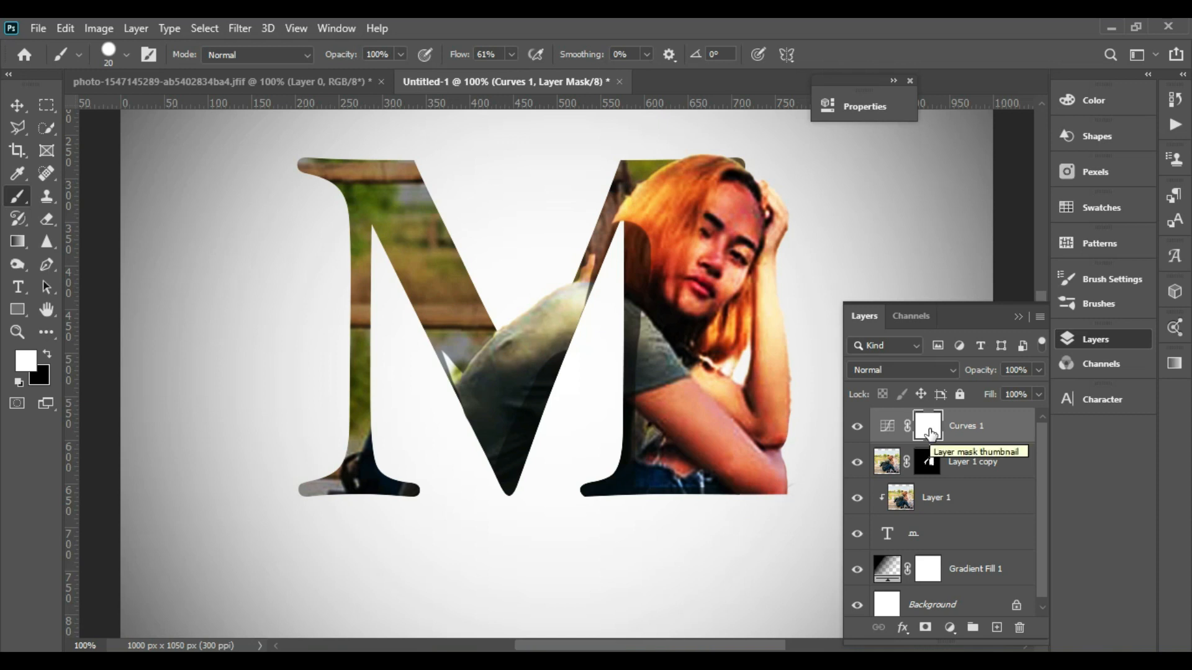
- Select the Curves, photo copy, photo and M text layers and group them together
{"action": "left_click", "coordinate": [929, 432]}
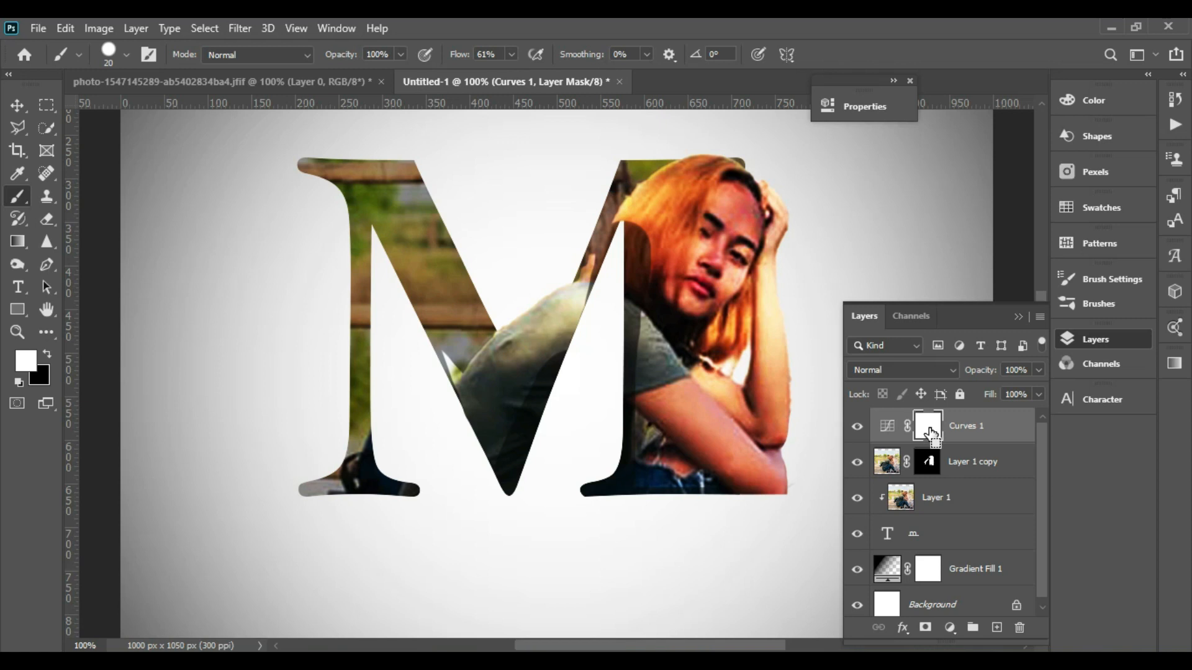
{"action": "key", "text": "ctrl+minus"}
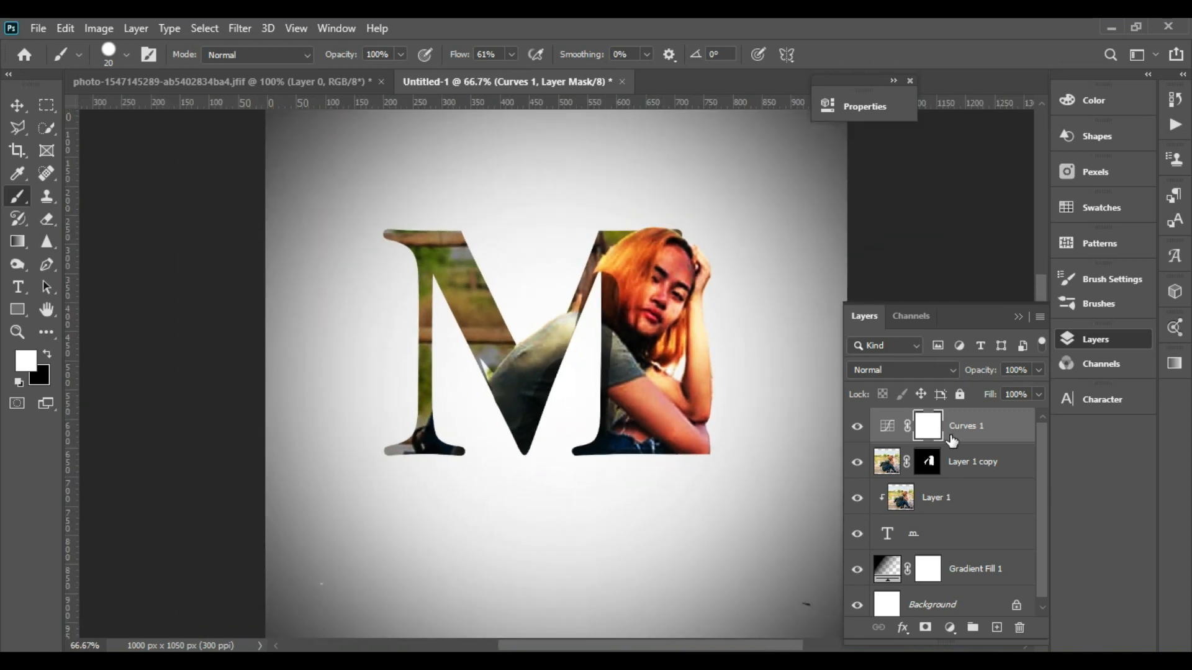
{"action": "left_click", "coordinate": [987, 455]}
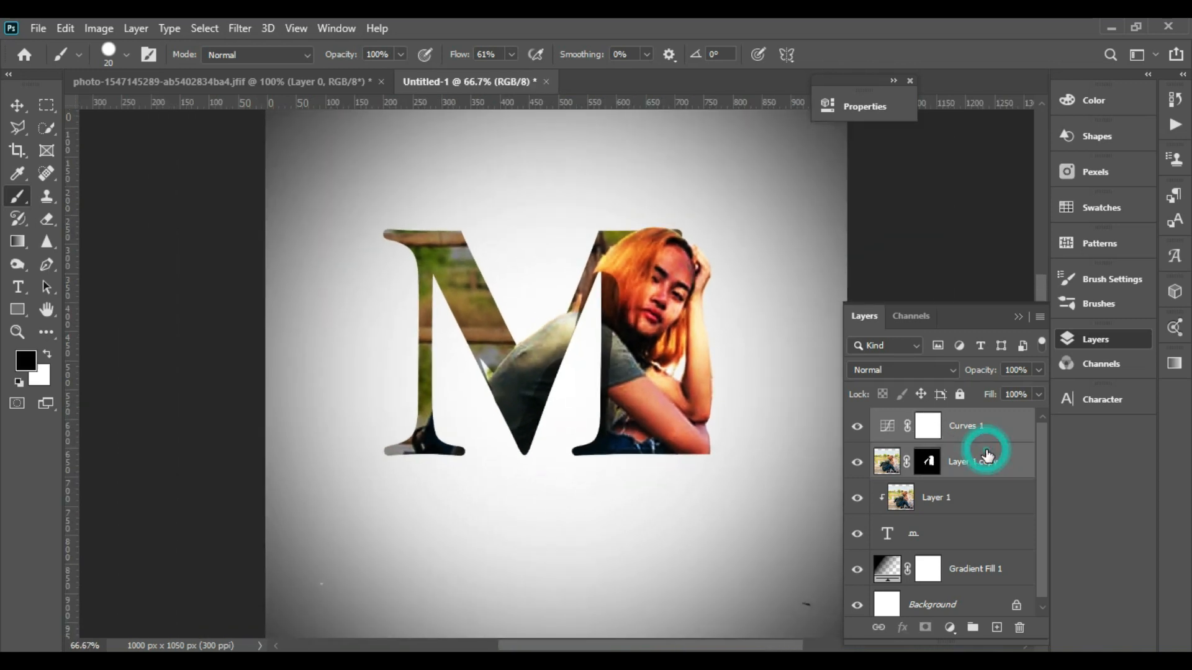
{"action": "left_click", "coordinate": [966, 496], "text": "shift"}
{"action": "left_click", "coordinate": [963, 534], "text": "shift"}
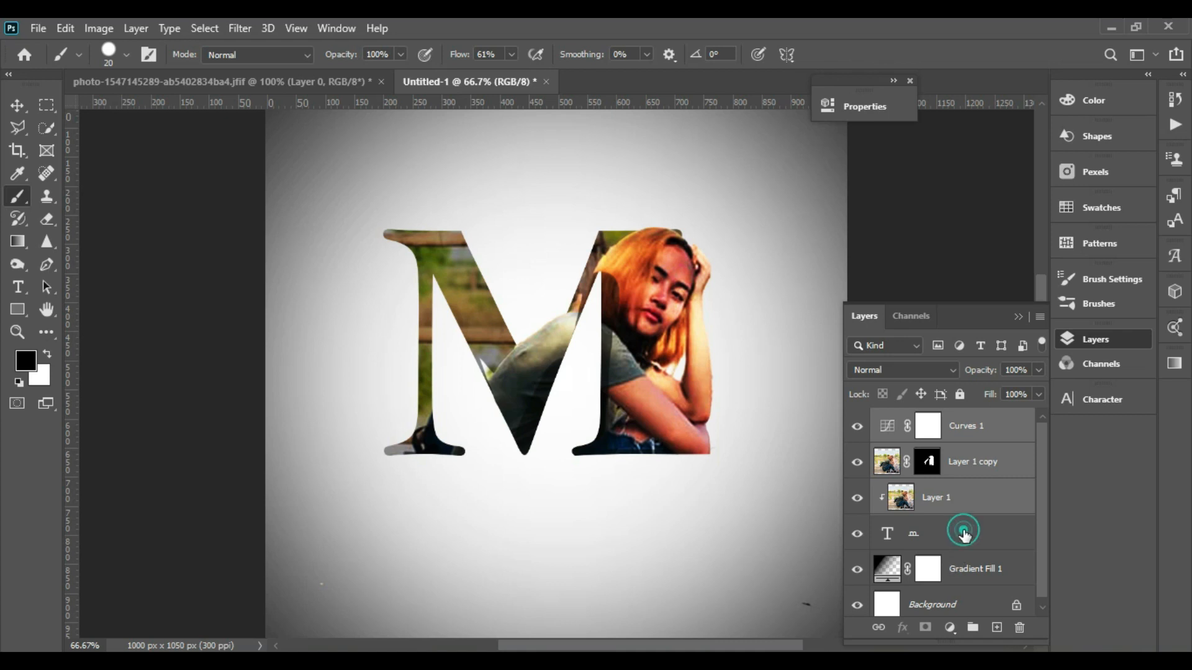
{"action": "key", "text": "ctrl+g"}
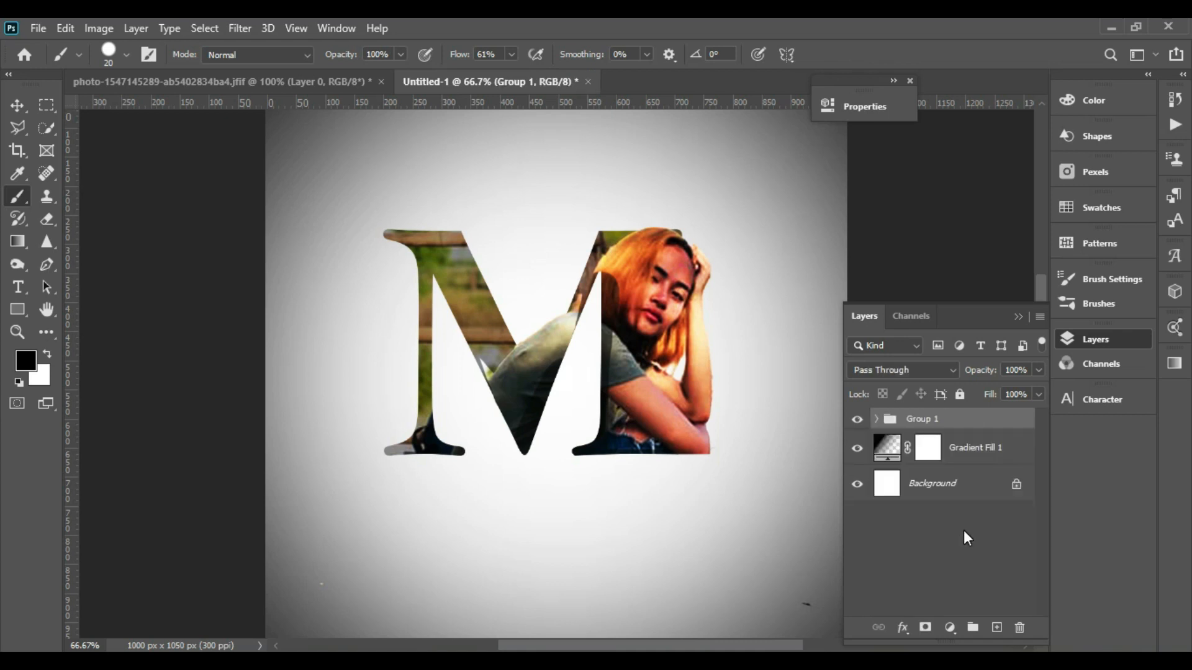
- Add a Color Lookup adjustment layer above the group and apply the Moonlight.3DL LUT
{"action": "left_click", "coordinate": [947, 628]}
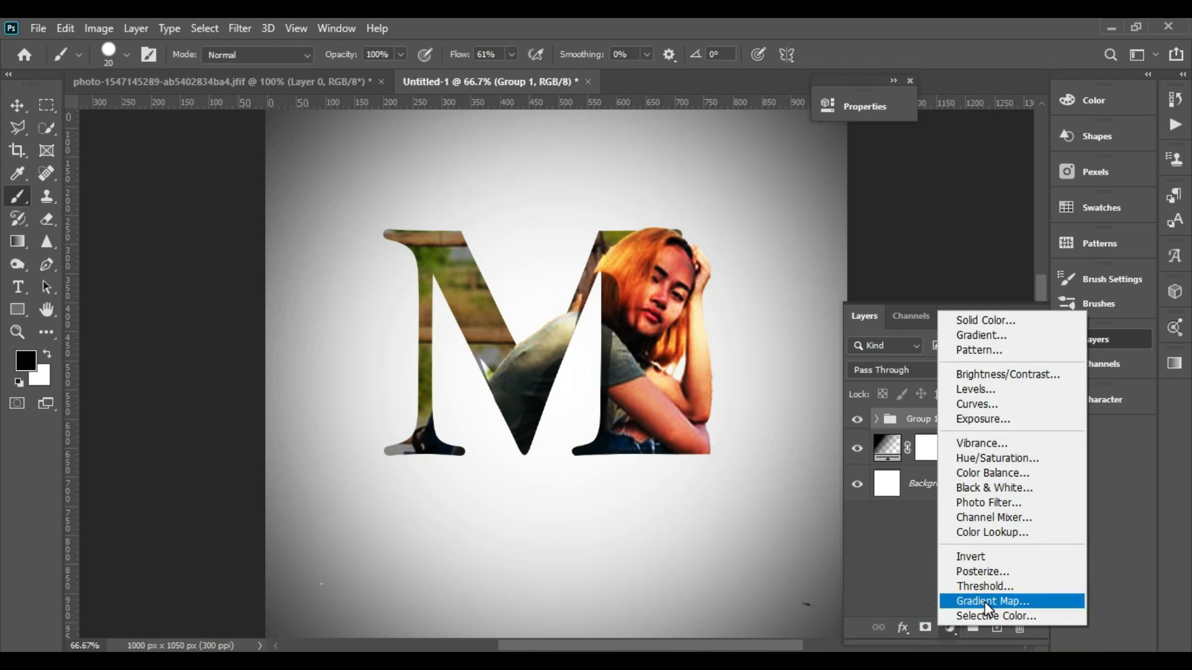
{"action": "left_click", "coordinate": [1002, 532]}
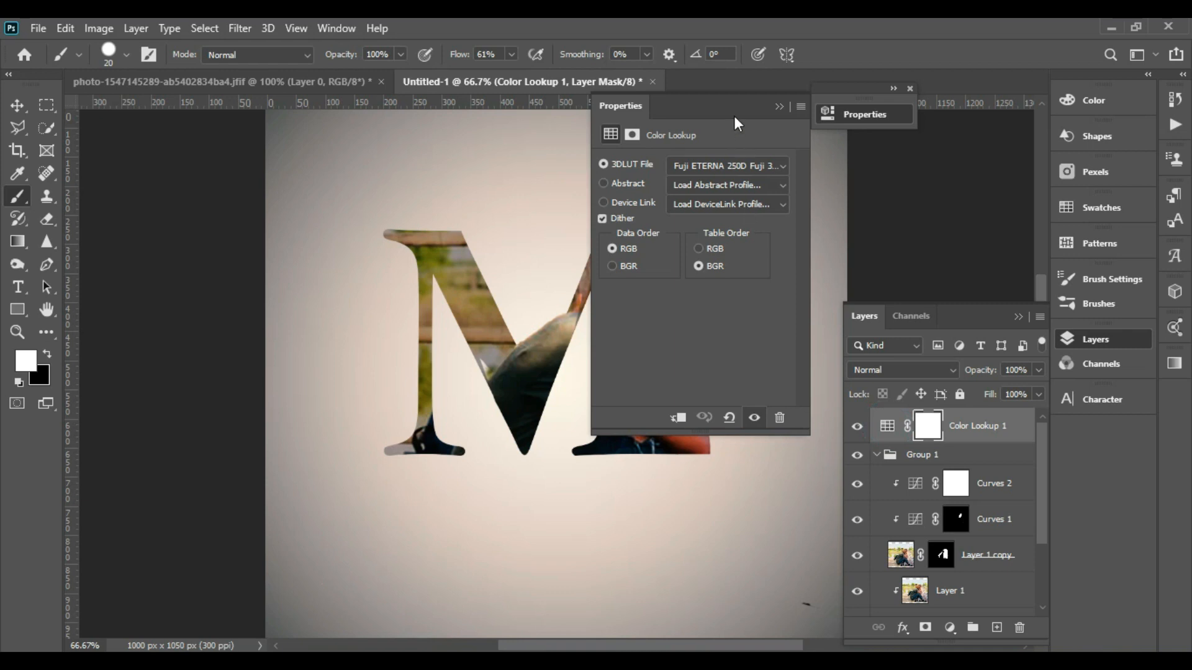
{"action": "left_click_drag", "start_coordinate": [731, 106], "coordinate": [963, 138]}
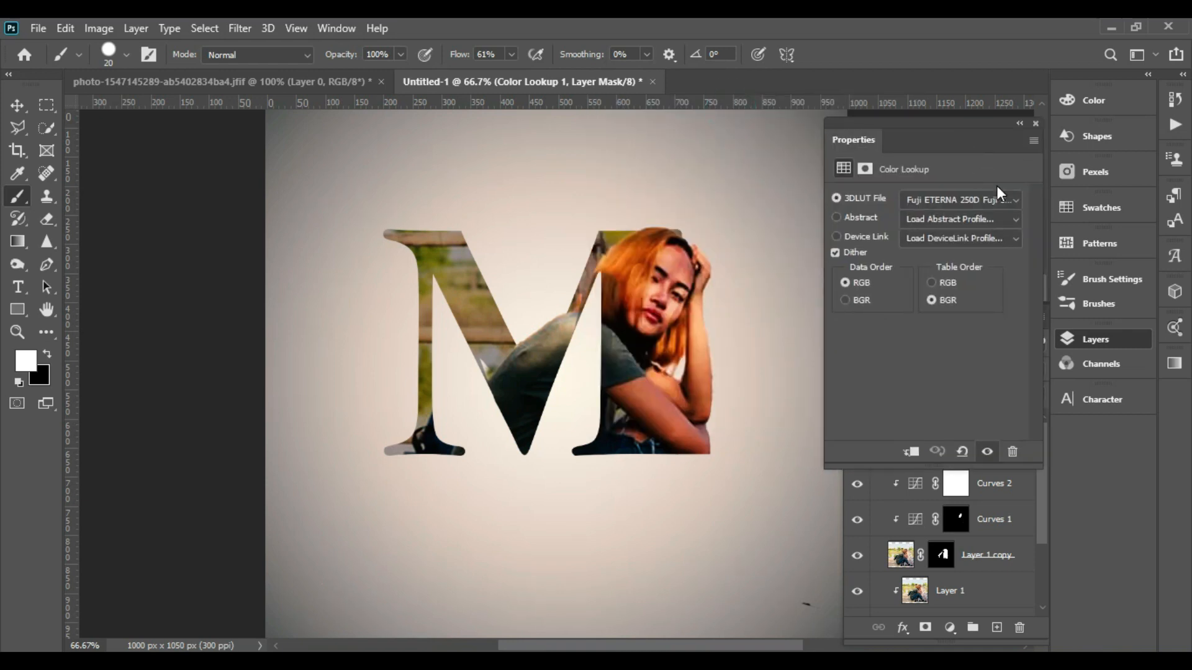
{"action": "left_click", "coordinate": [1018, 199]}
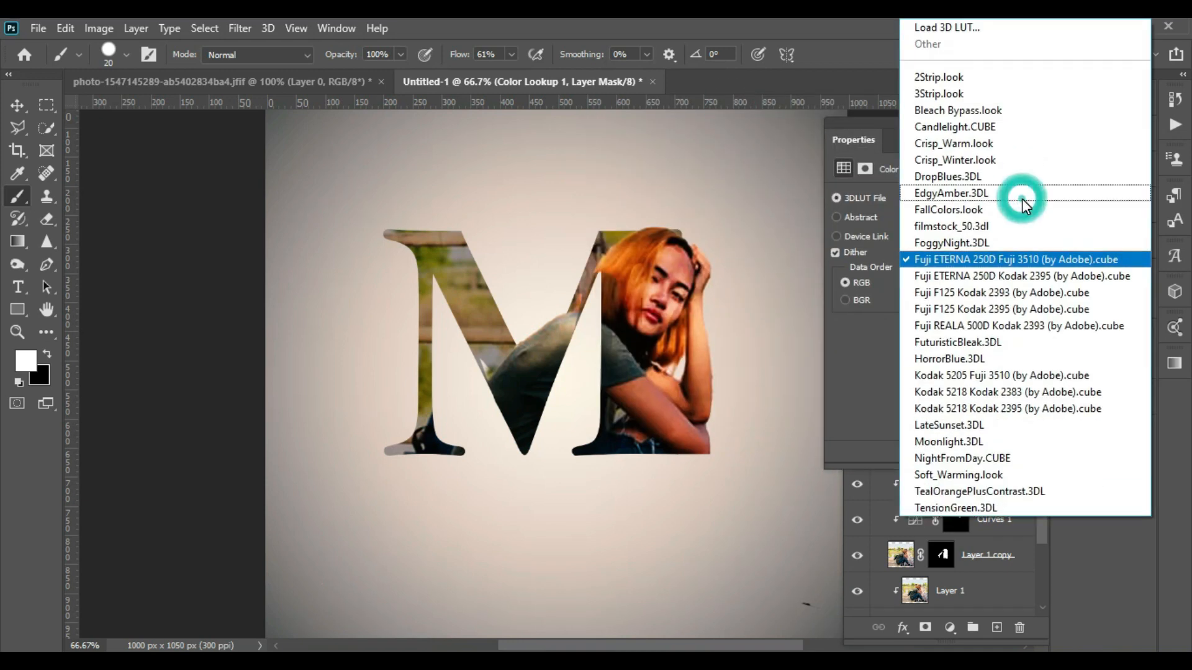
{"action": "left_click", "coordinate": [983, 360]}
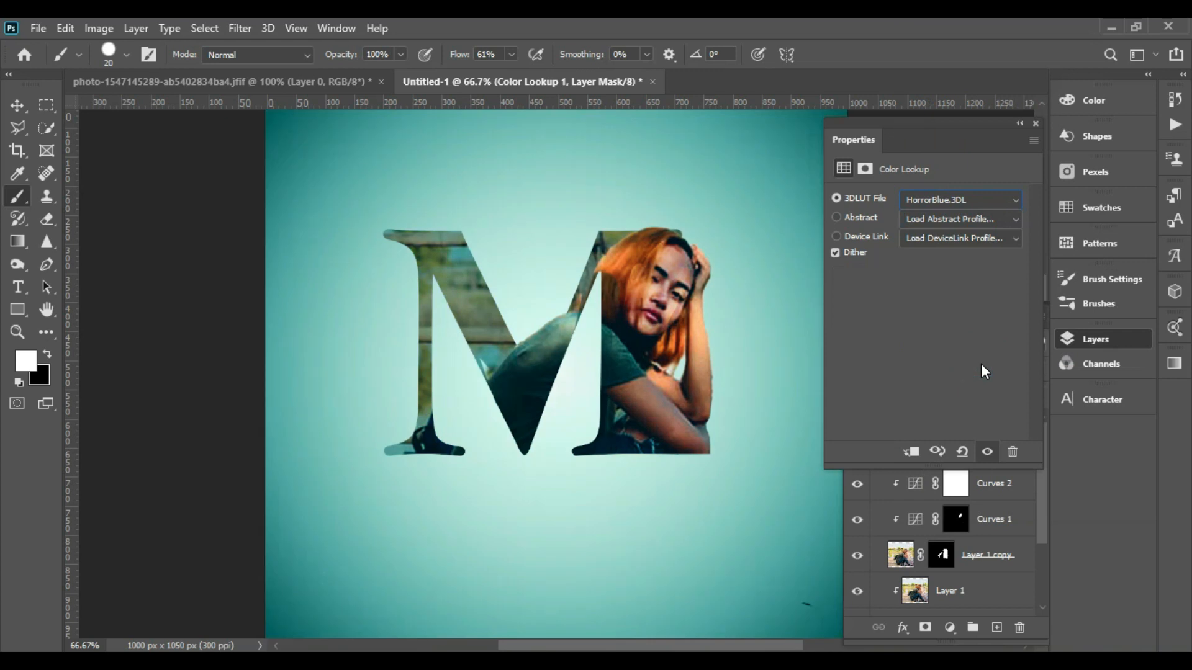
{"action": "left_click", "coordinate": [1019, 199]}
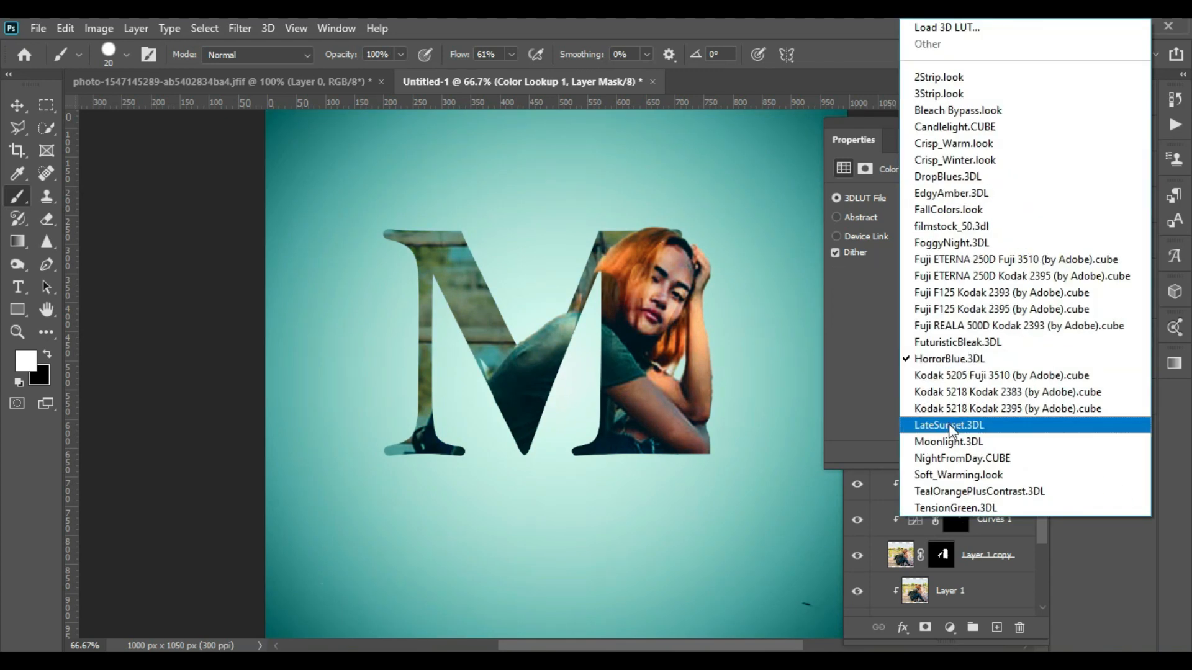
{"action": "left_click", "coordinate": [948, 442]}
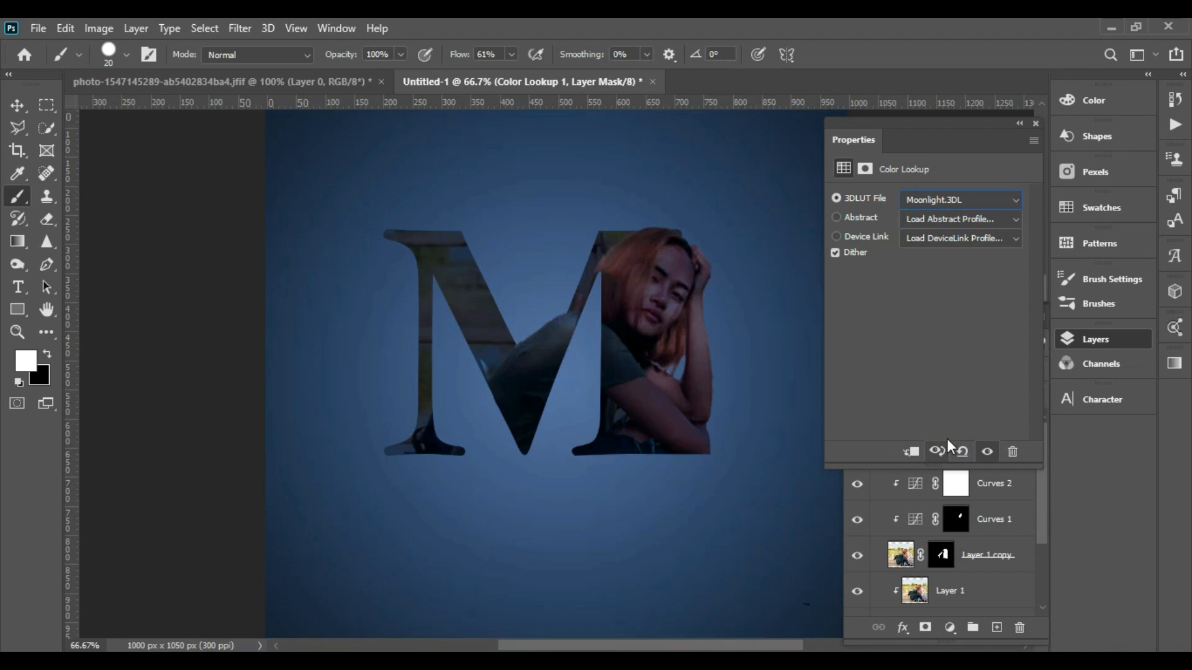
- Try several LUTs on the Color Lookup layer and settle on Crisp_Warm.look
{"action": "left_click", "coordinate": [1018, 199]}
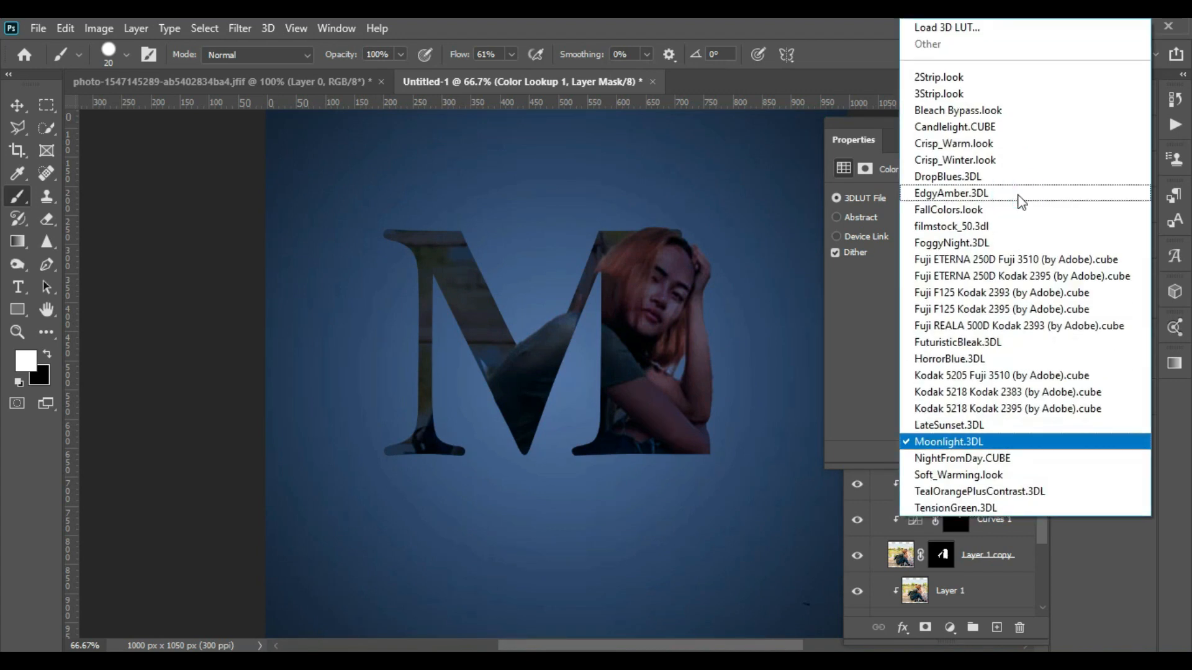
{"action": "left_click", "coordinate": [987, 228]}
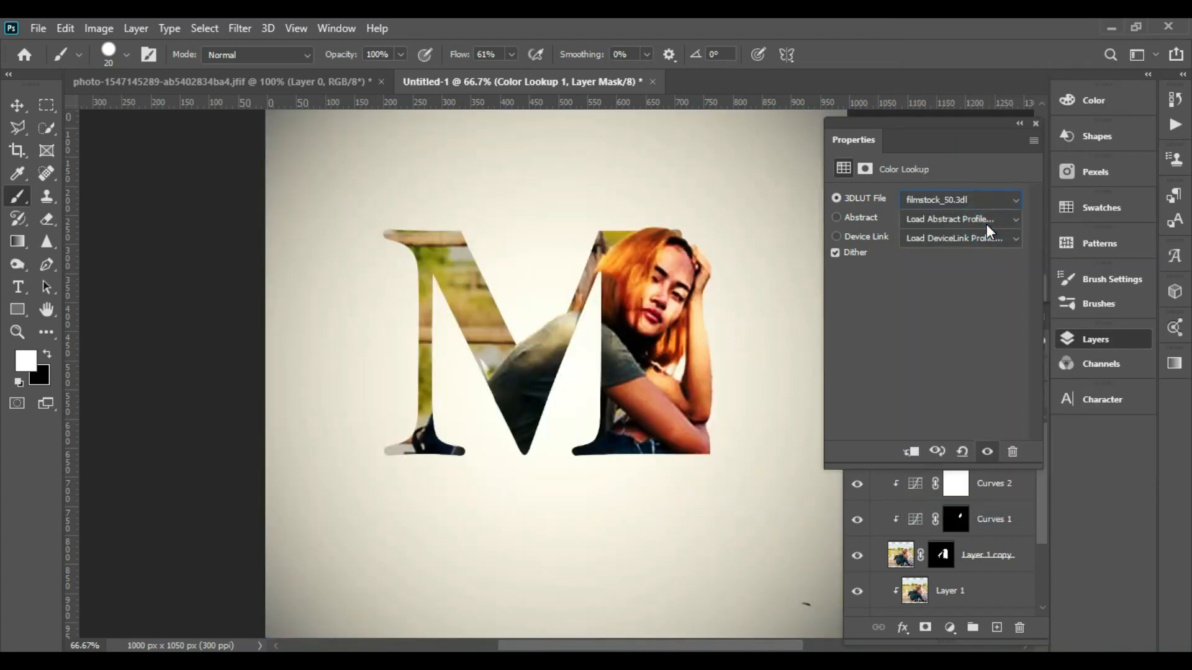
{"action": "left_click", "coordinate": [1012, 207]}
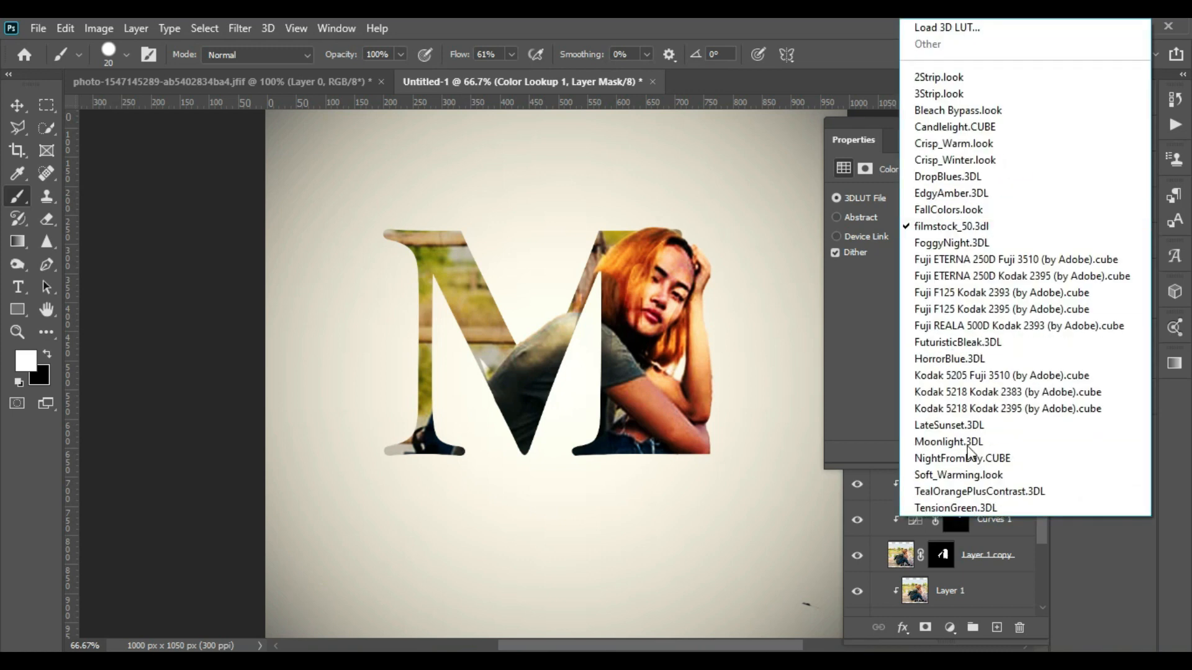
{"action": "left_click", "coordinate": [970, 459]}
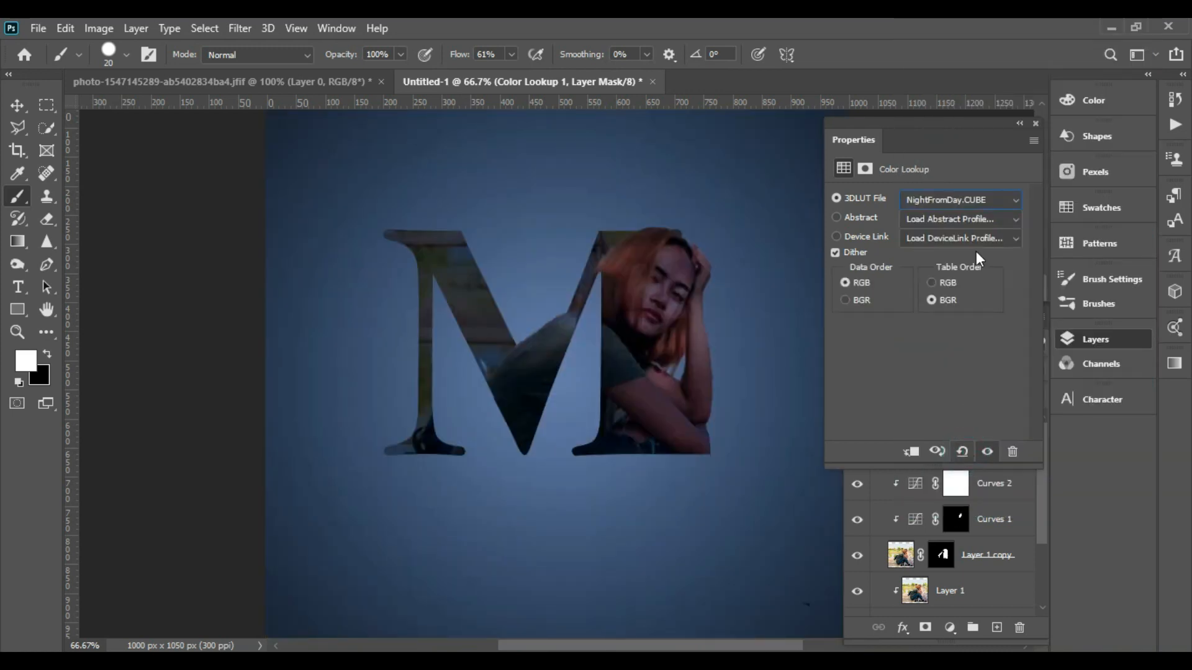
{"action": "left_click", "coordinate": [1012, 202]}
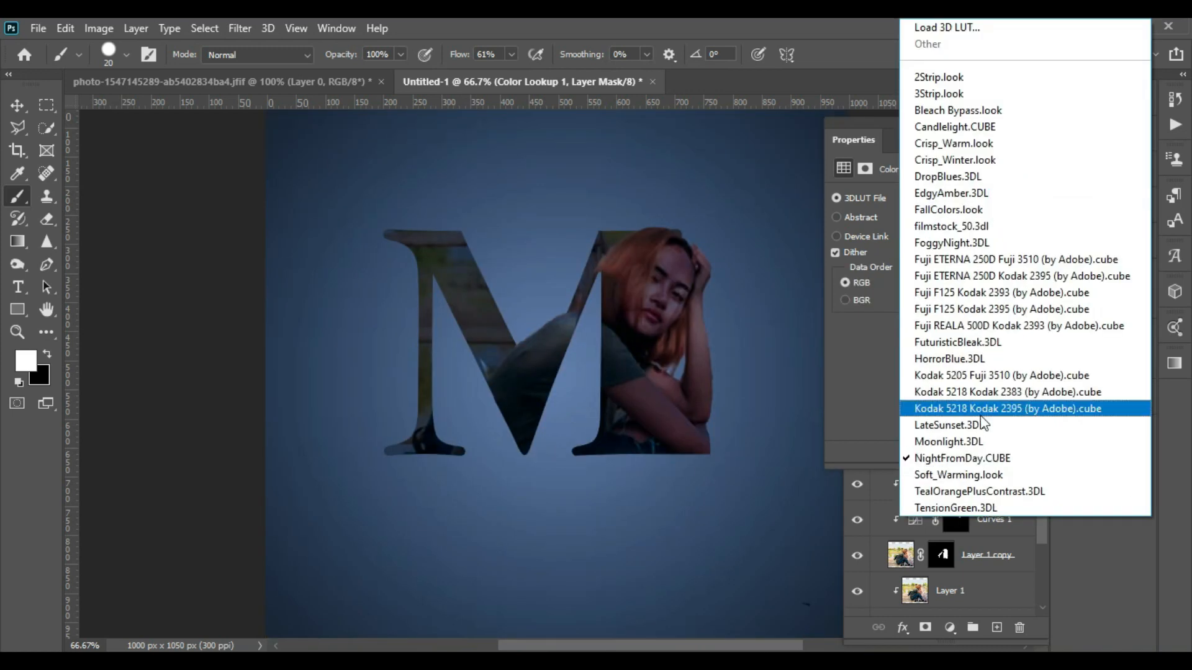
{"action": "left_click", "coordinate": [979, 491]}
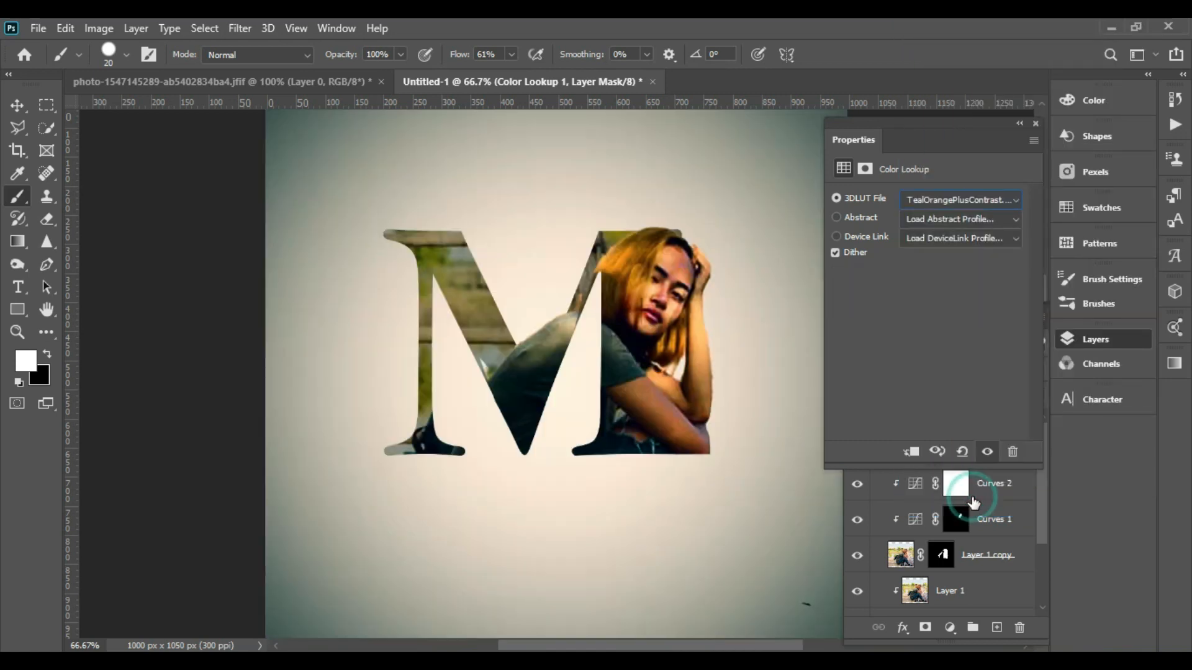
{"action": "left_click", "coordinate": [1018, 200]}
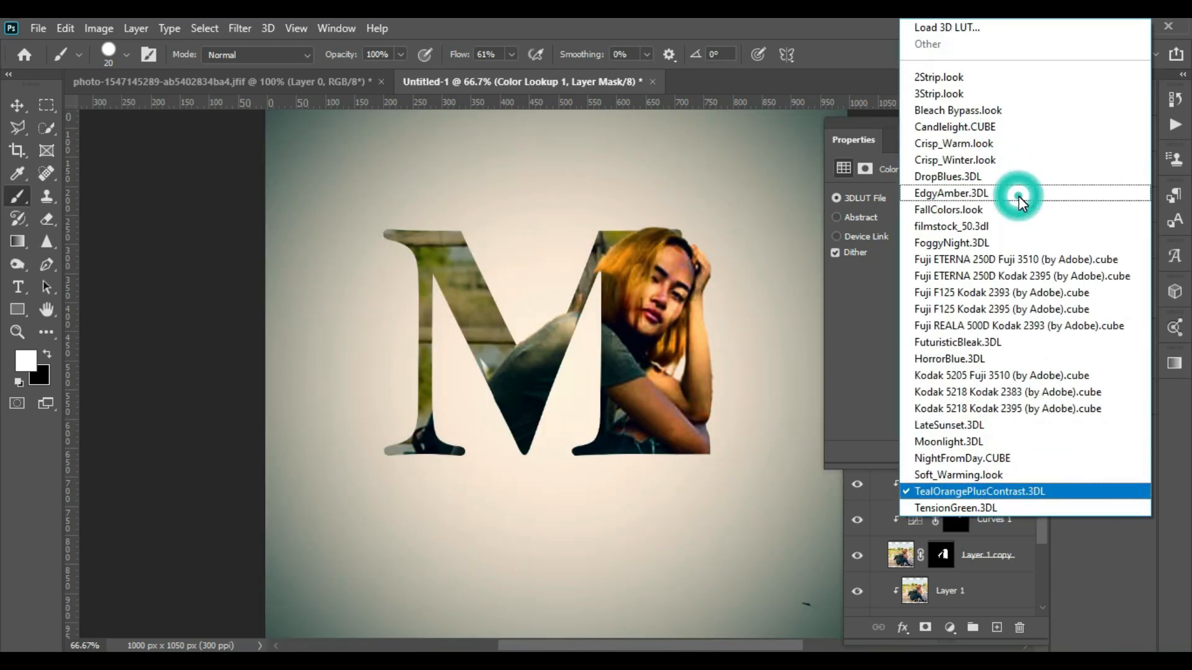
{"action": "left_click", "coordinate": [981, 148]}
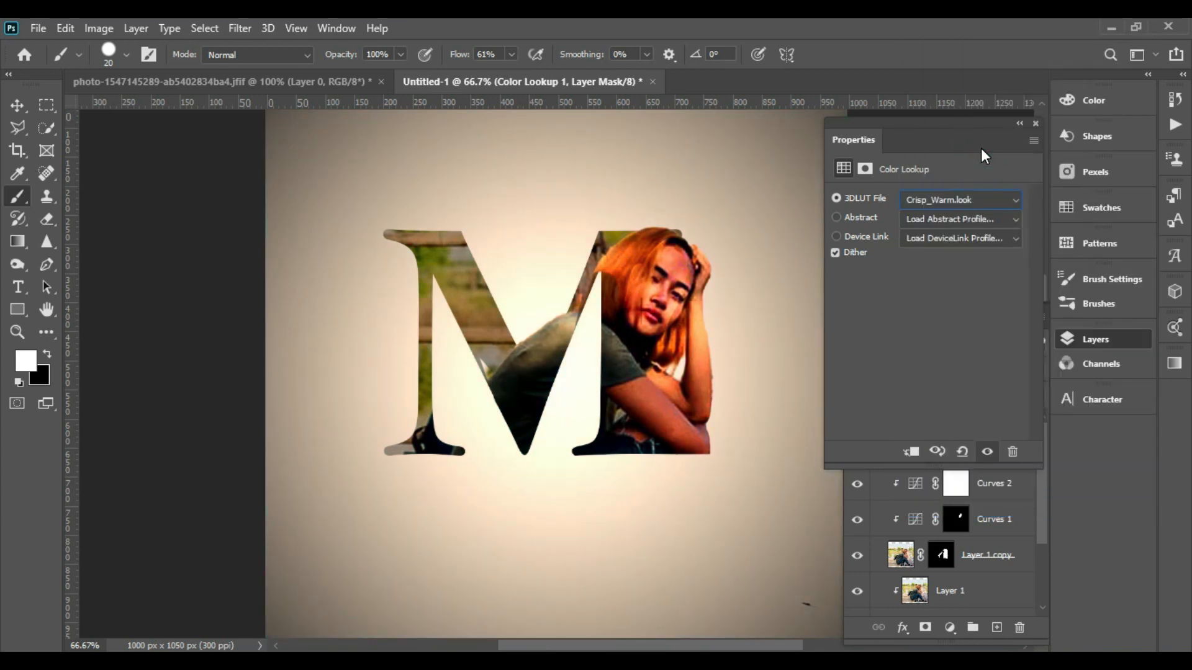
- Nudge the photo layer inside the M slightly to the right
{"action": "left_click", "coordinate": [1018, 123]}
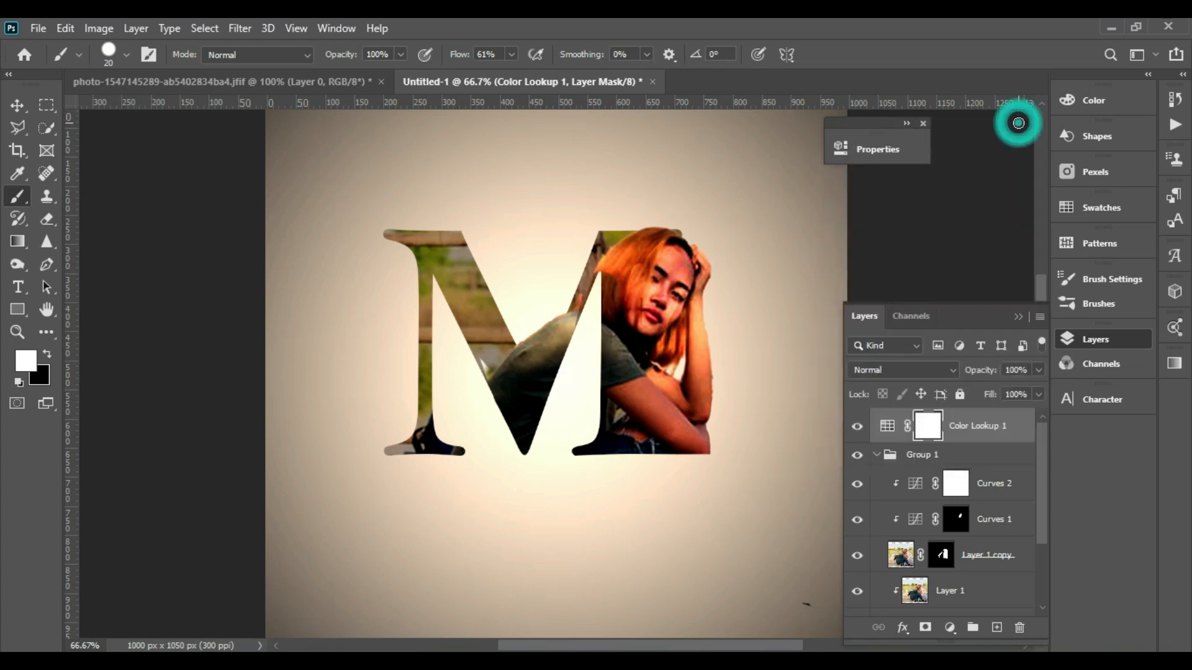
{"action": "left_click", "coordinate": [877, 456]}
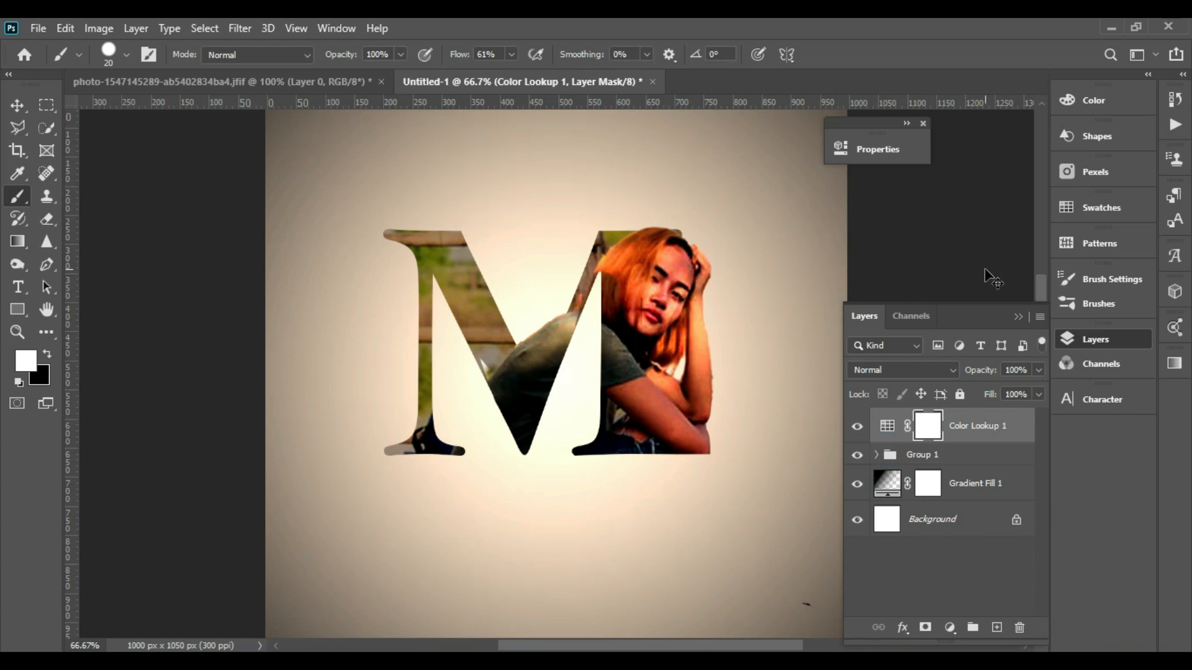
{"action": "key", "text": "ctrl+minus"}
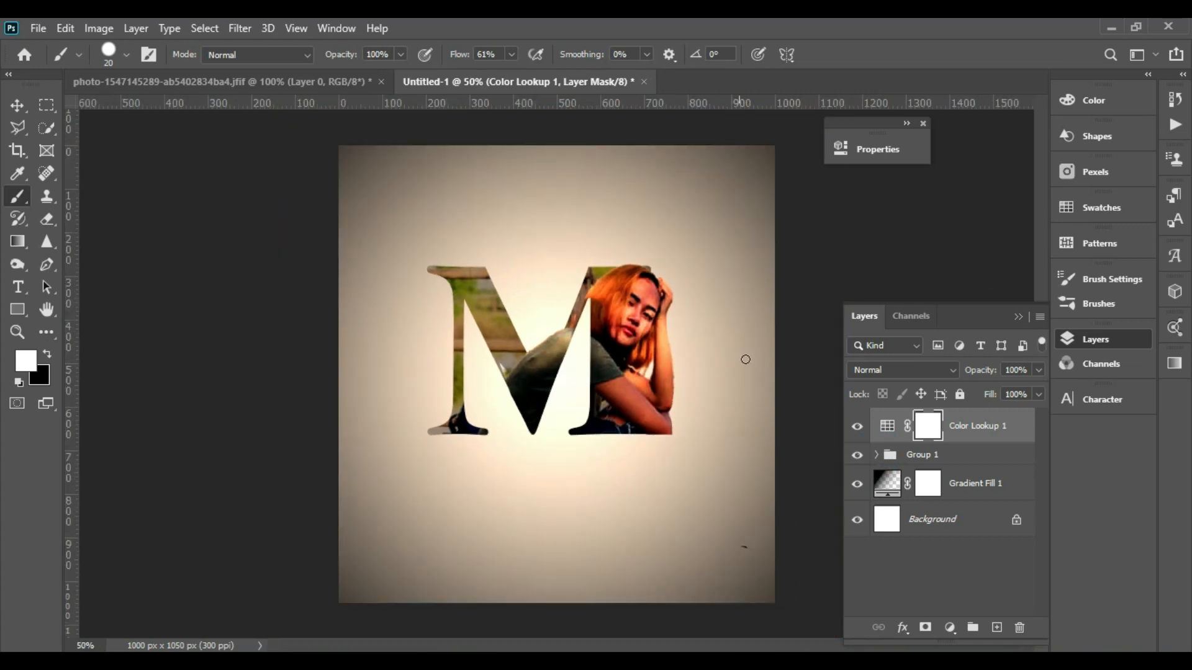
{"action": "left_click", "coordinate": [16, 106]}
{"action": "left_click", "coordinate": [437, 307]}
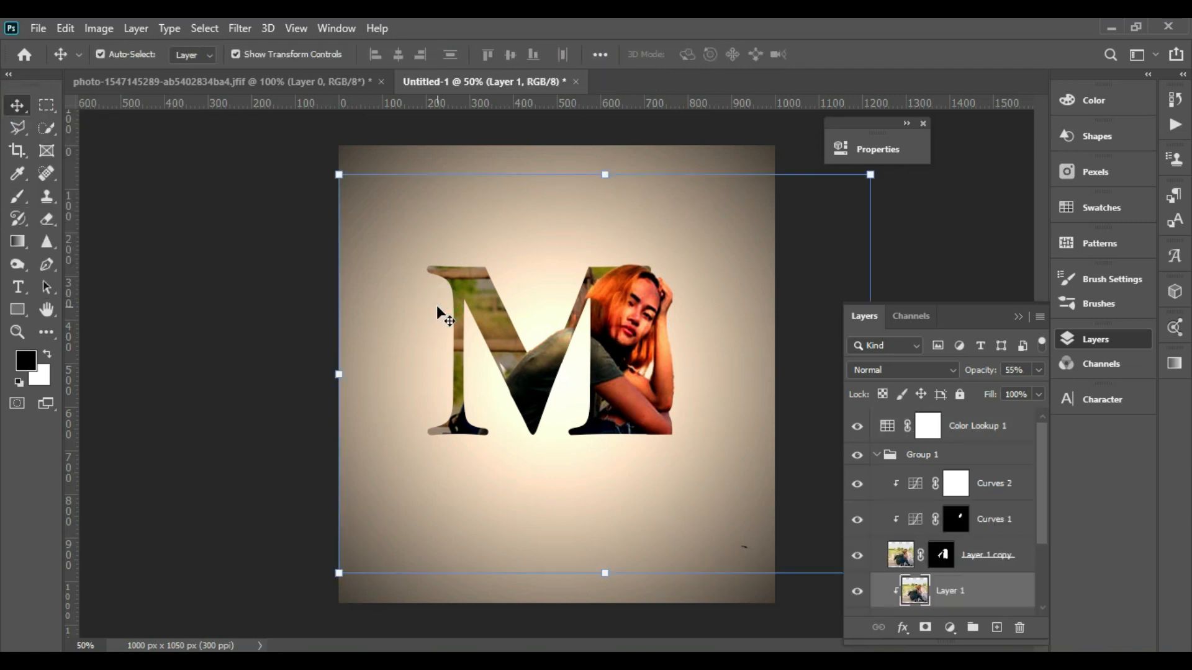
{"action": "key", "text": "Right"}
{"action": "key", "text": "Right"}
{"action": "key", "text": "Right"}
{"action": "key", "text": "Right"}
{"action": "key", "text": "Right"}
{"action": "key", "text": "Right"}
{"action": "key", "text": "Right"}
{"action": "key", "text": "Right"}
{"action": "key", "text": "Right"}
{"action": "key", "text": "Right"}
{"action": "key", "text": "Right"}
{"action": "key", "text": "Right"}
{"action": "key", "text": "Right"}
{"action": "key", "text": "Right"}
{"action": "key", "text": "Right"}
{"action": "key", "text": "Right"}
{"action": "key", "text": "Right"}
{"action": "key", "text": "Right"}
{"action": "key", "text": "Right"}
{"action": "key", "text": "Right"}
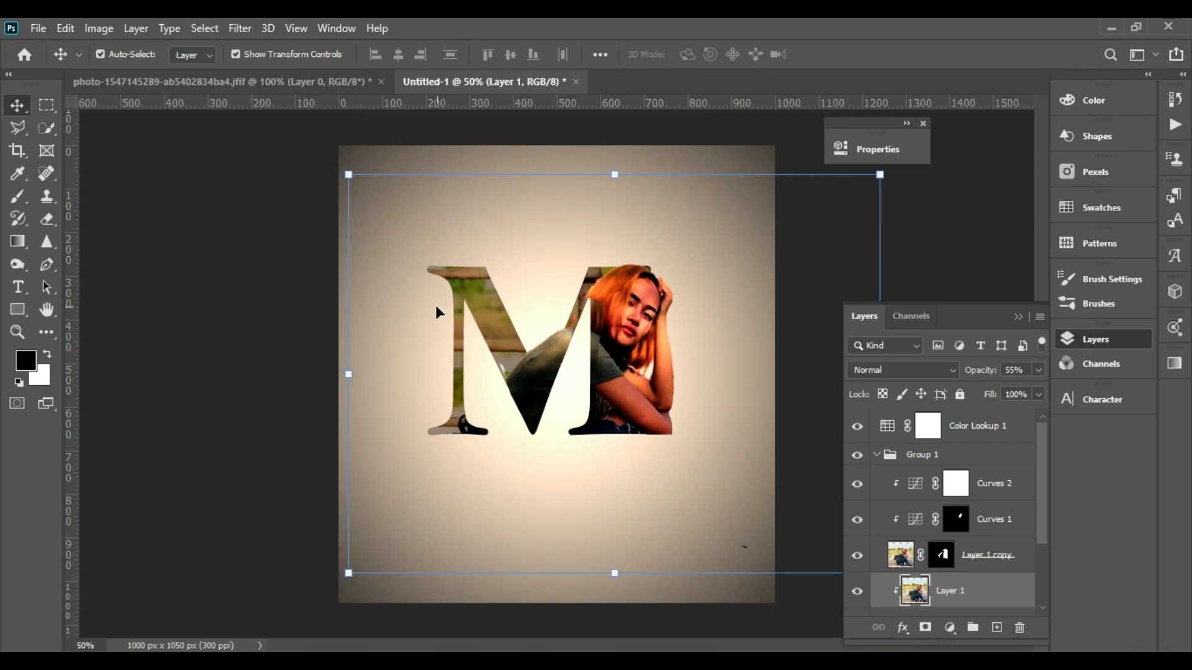
- Select the group holding the M artwork and nudge it downward and slightly to the left
{"action": "left_click", "coordinate": [876, 456]}
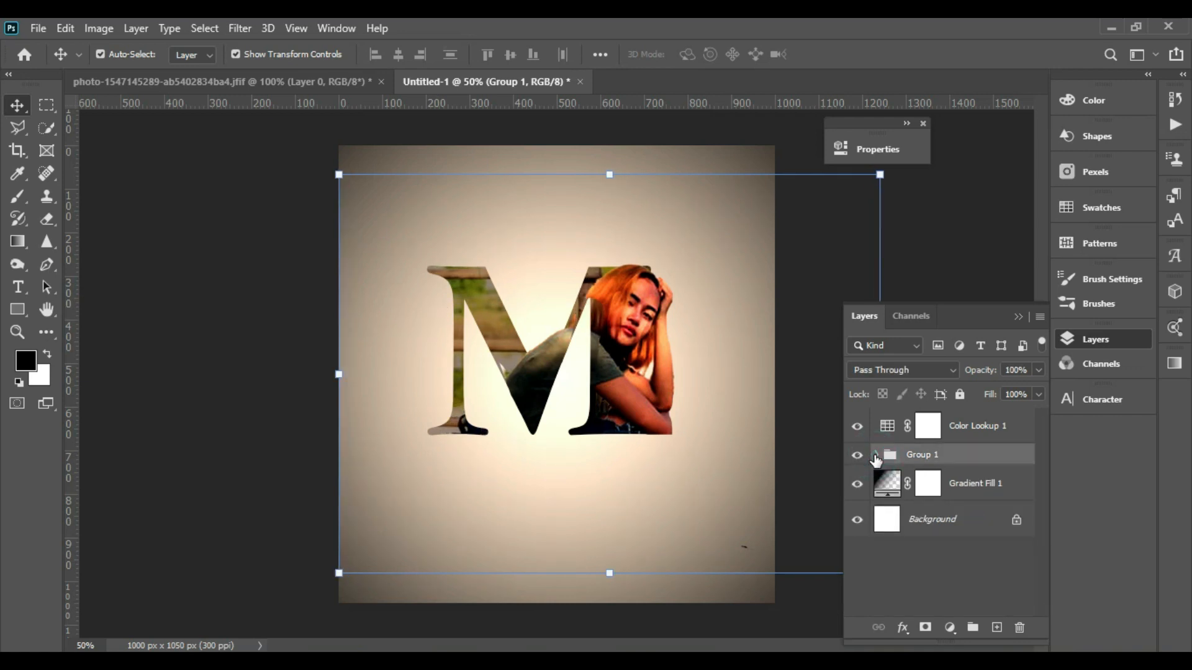
{"action": "left_click", "coordinate": [893, 456]}
{"action": "left_click", "coordinate": [237, 224]}
{"action": "left_click", "coordinate": [902, 465]}
{"action": "key", "text": "Right"}
{"action": "key", "text": "Right"}
{"action": "key", "text": "Right"}
{"action": "key", "text": "Right"}
{"action": "key", "text": "Right"}
{"action": "key", "text": "Right"}
{"action": "key", "text": "Right"}
{"action": "key", "text": "Right"}
{"action": "key", "text": "Right"}
{"action": "key", "text": "Right"}
{"action": "key", "text": "Right"}
{"action": "key", "text": "Right"}
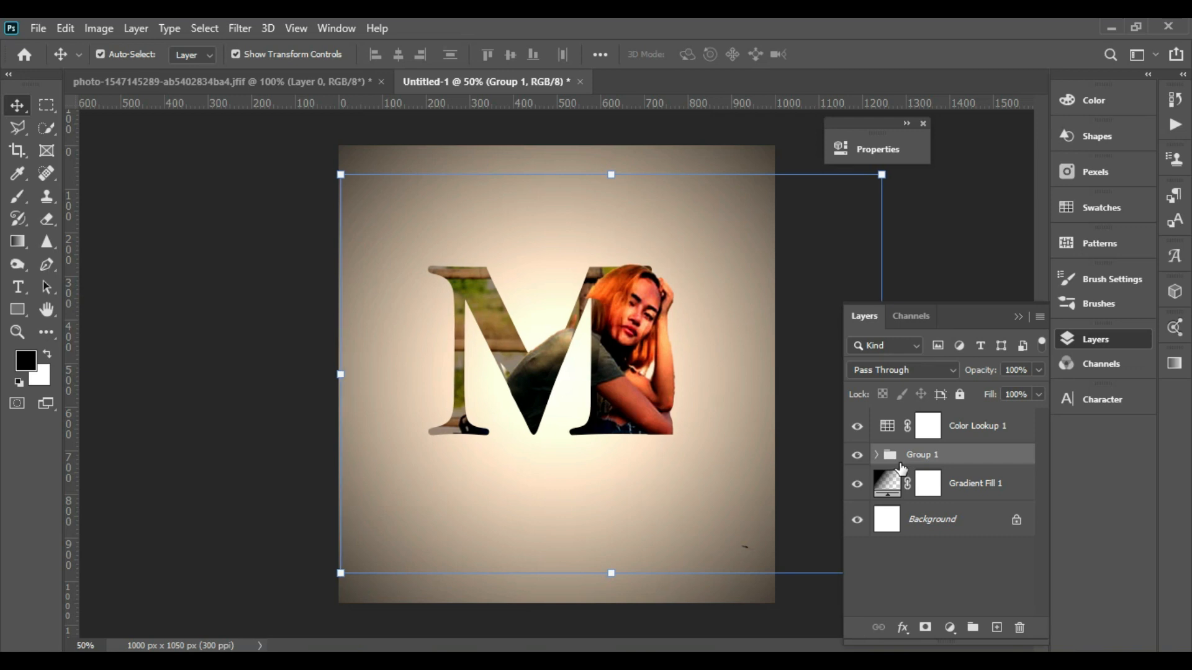
{"action": "key", "text": "Down"}
{"action": "key", "text": "Down"}
{"action": "key", "text": "Down"}
{"action": "key", "text": "Down"}
{"action": "key", "text": "Down"}
{"action": "key", "text": "Down"}
{"action": "key", "text": "Down"}
{"action": "key", "text": "Down"}
{"action": "key", "text": "Down"}
{"action": "key", "text": "Down"}
{"action": "key", "text": "Down"}
{"action": "key", "text": "Down"}
{"action": "key", "text": "Down"}
{"action": "key", "text": "Down"}
{"action": "key", "text": "Down"}
{"action": "key", "text": "Down"}
{"action": "key", "text": "Down"}
{"action": "key", "text": "Down"}
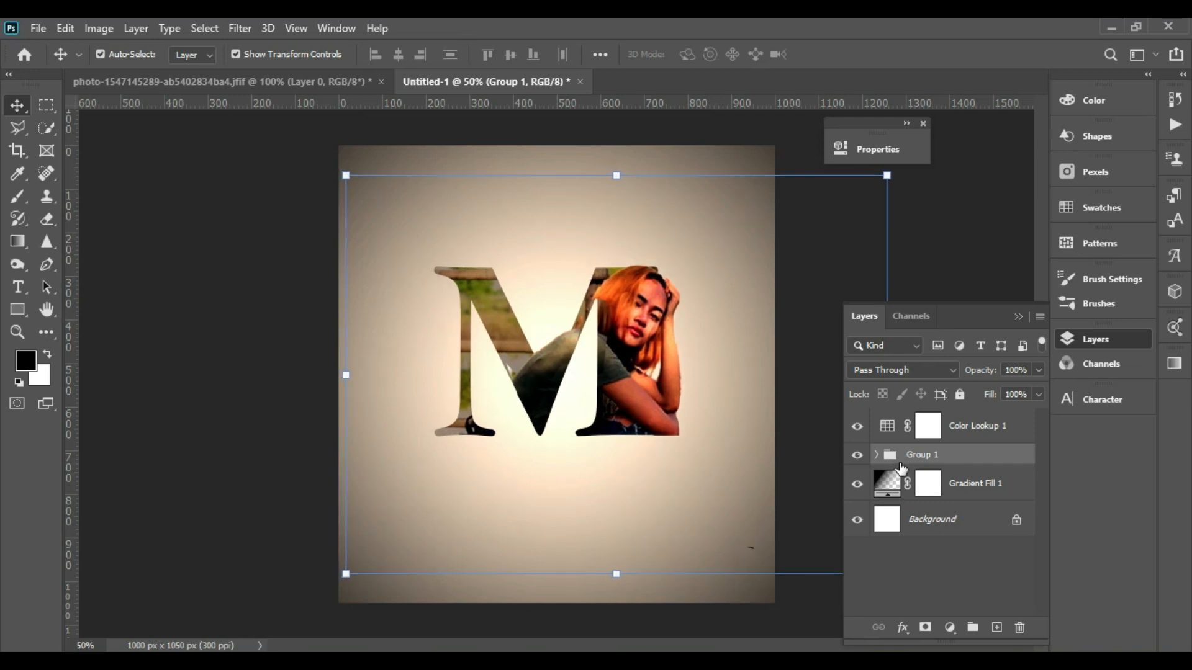
{"action": "key", "text": "Down"}
{"action": "key", "text": "Down"}
{"action": "key", "text": "Down"}
{"action": "key", "text": "Down"}
{"action": "key", "text": "Down"}
{"action": "key", "text": "Down"}
{"action": "key", "text": "Down"}
{"action": "key", "text": "Down"}
{"action": "key", "text": "Down"}
{"action": "key", "text": "Down"}
{"action": "key", "text": "Down"}
{"action": "key", "text": "Down"}
{"action": "key", "text": "Down"}
{"action": "key", "text": "Down"}
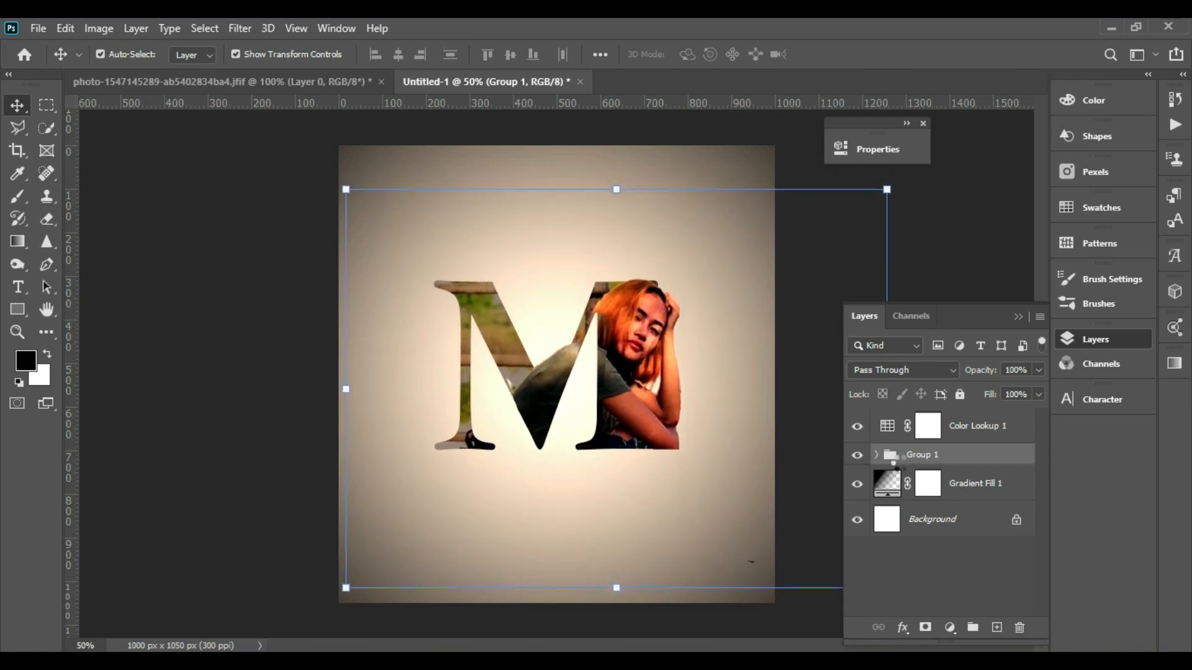
{"action": "key", "text": "Left"}
{"action": "key", "text": "Left"}
{"action": "key", "text": "Left"}
{"action": "key", "text": "Left"}
{"action": "key", "text": "Left"}
{"action": "key", "text": "Left"}
{"action": "key", "text": "Left"}
{"action": "key", "text": "Left"}
{"action": "key", "text": "Left"}
{"action": "key", "text": "Left"}
{"action": "key", "text": "Left"}
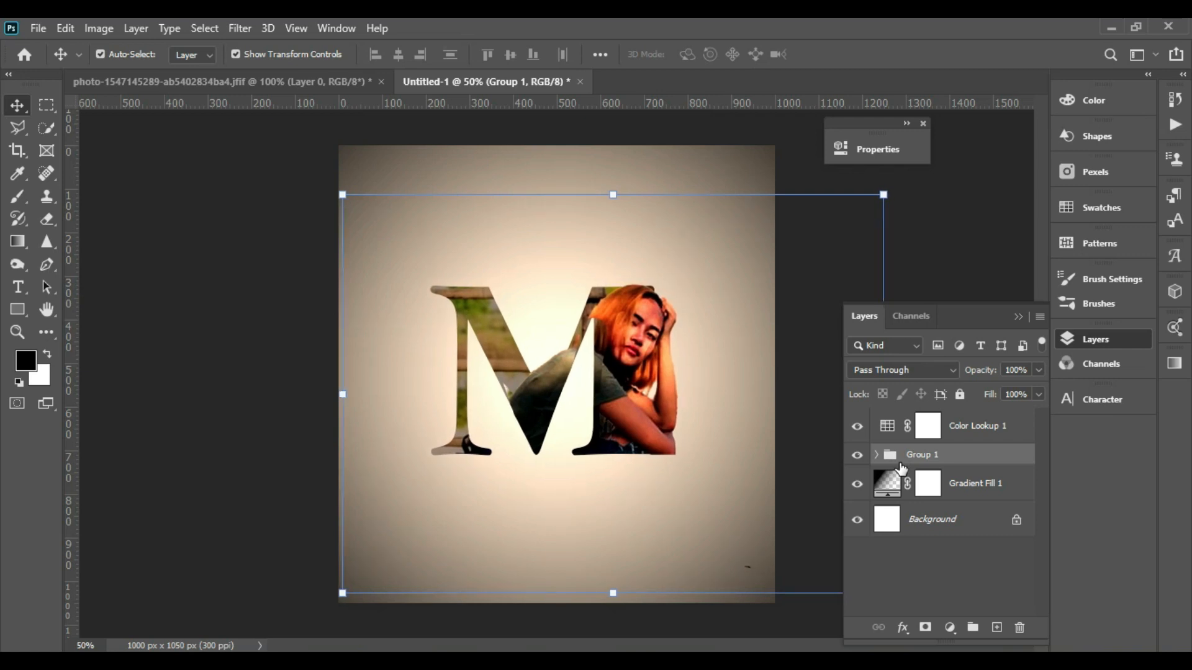
- Add a text layer reading LETTER above the M
{"action": "left_click", "coordinate": [944, 198]}
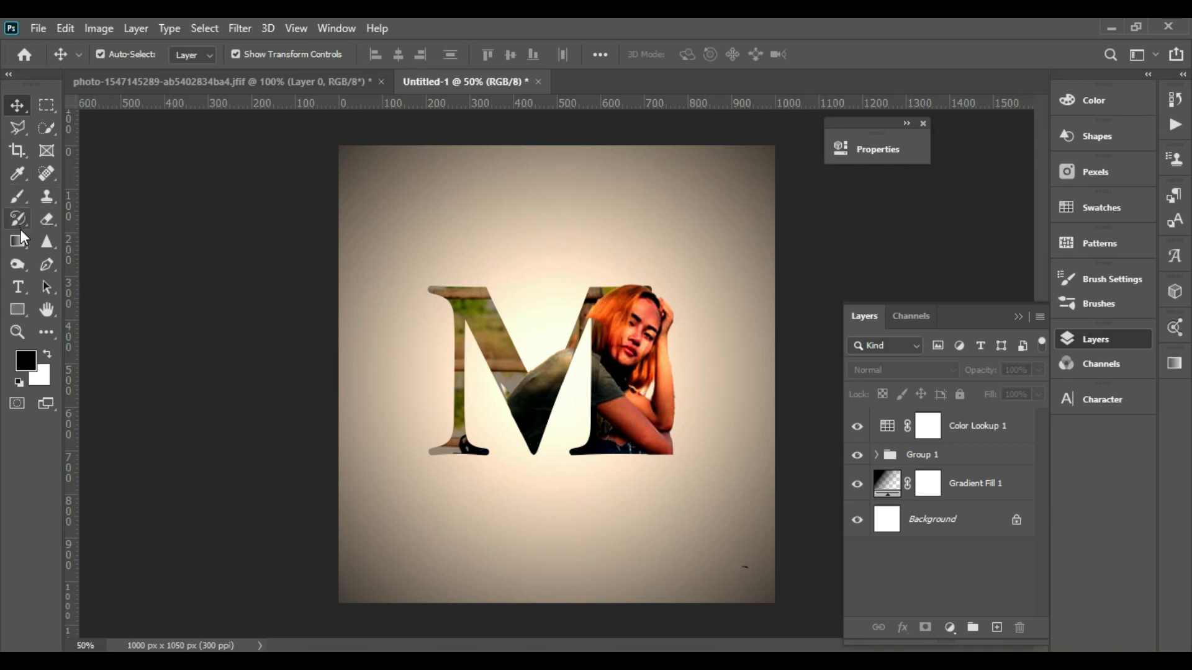
{"action": "left_click", "coordinate": [17, 287]}
{"action": "left_click", "coordinate": [500, 205]}
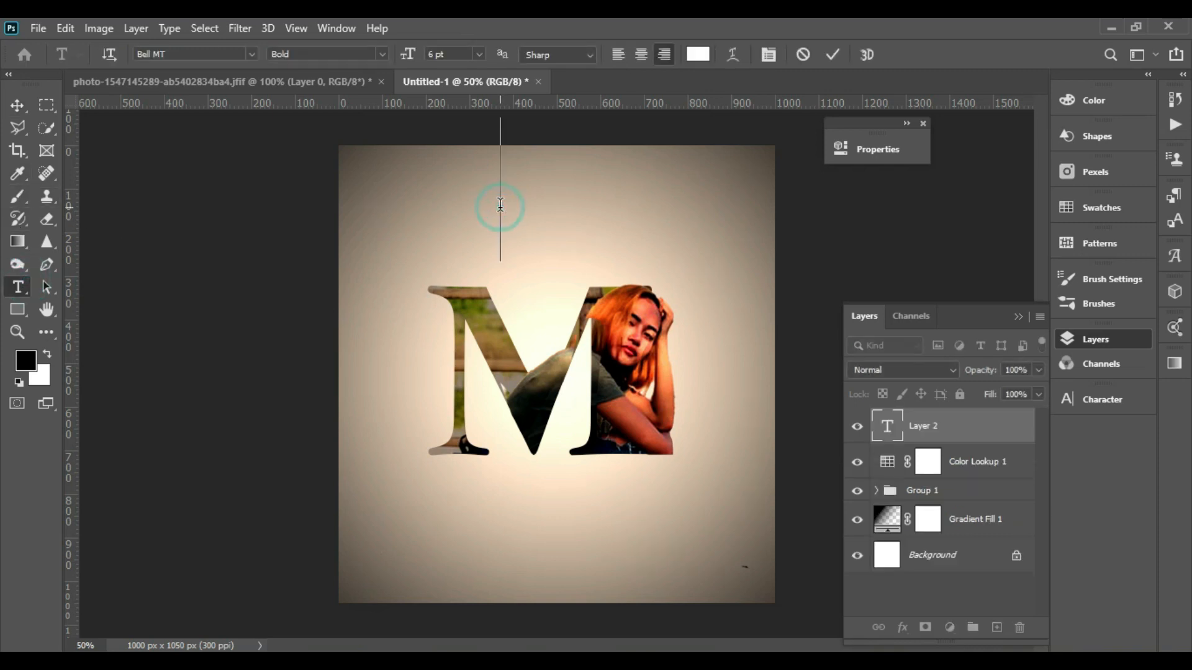
{"action": "type", "text": "L"}
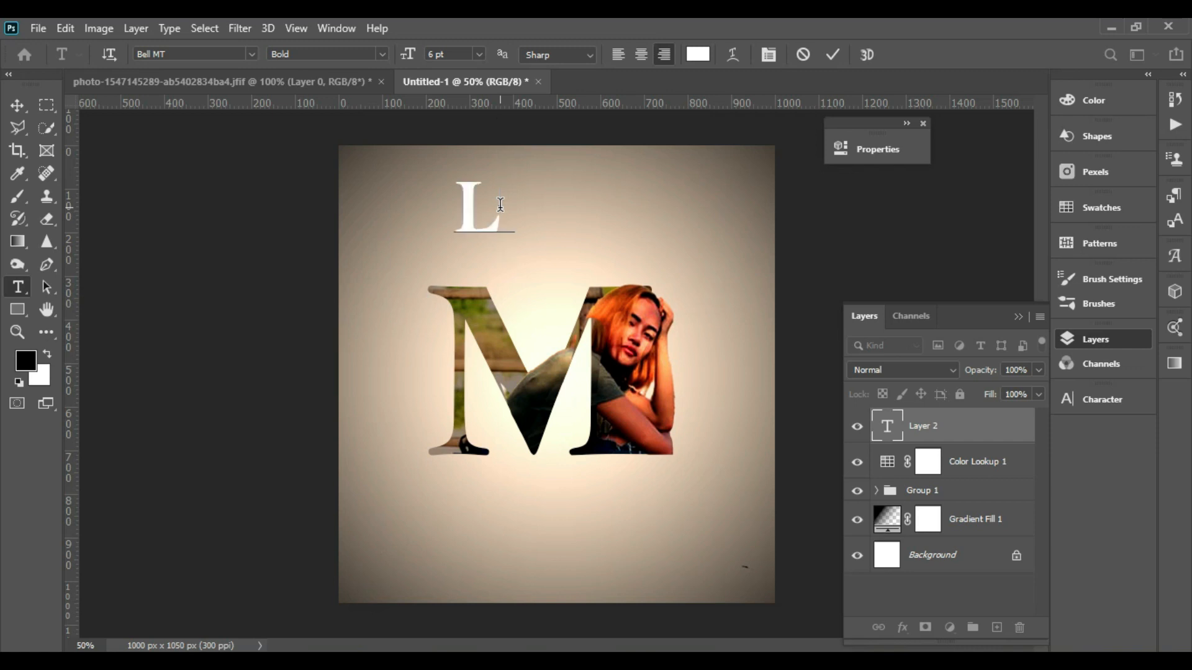
{"action": "type", "text": "ET"}
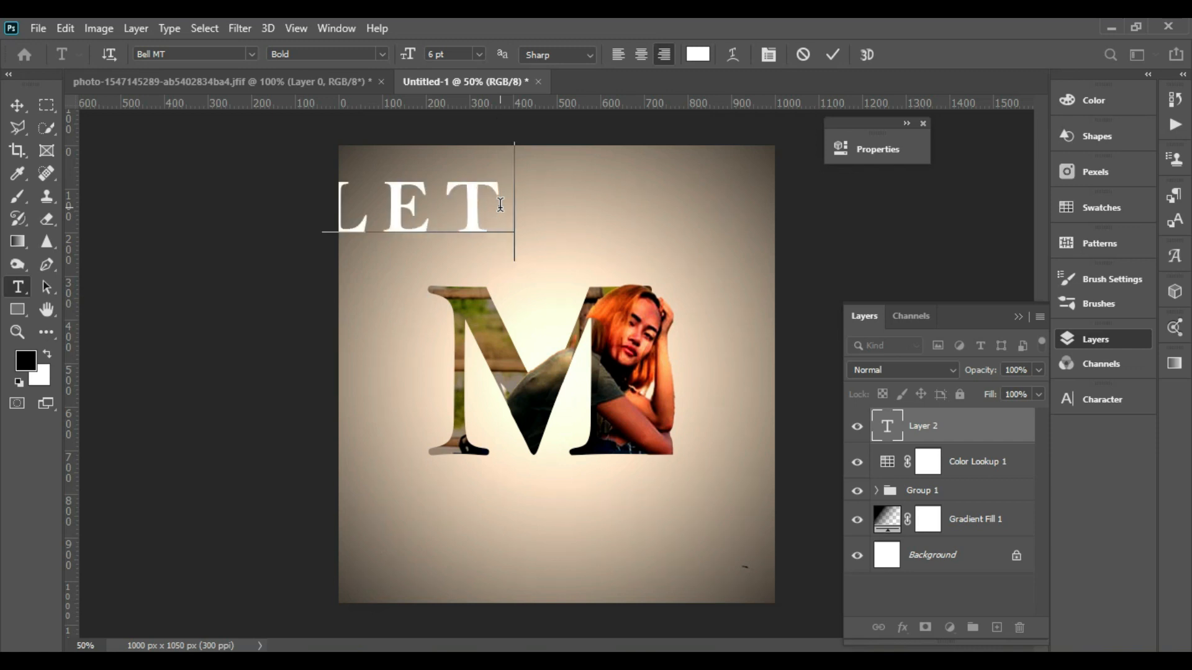
{"action": "type", "text": "TER"}
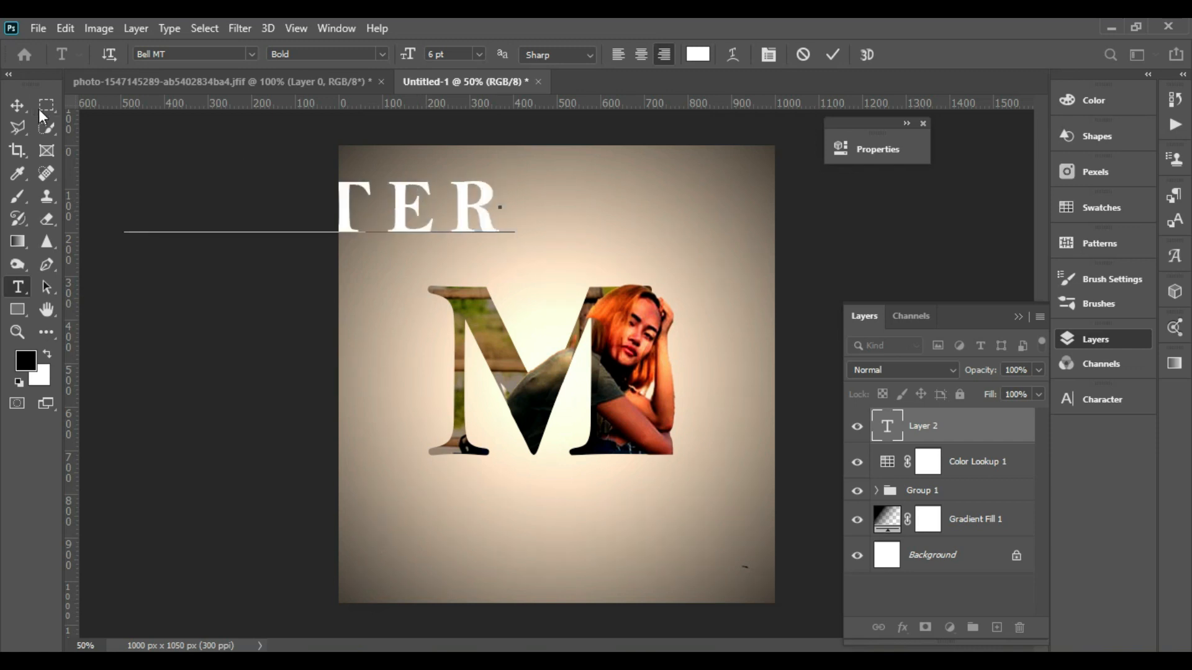
{"action": "left_click", "coordinate": [18, 105]}
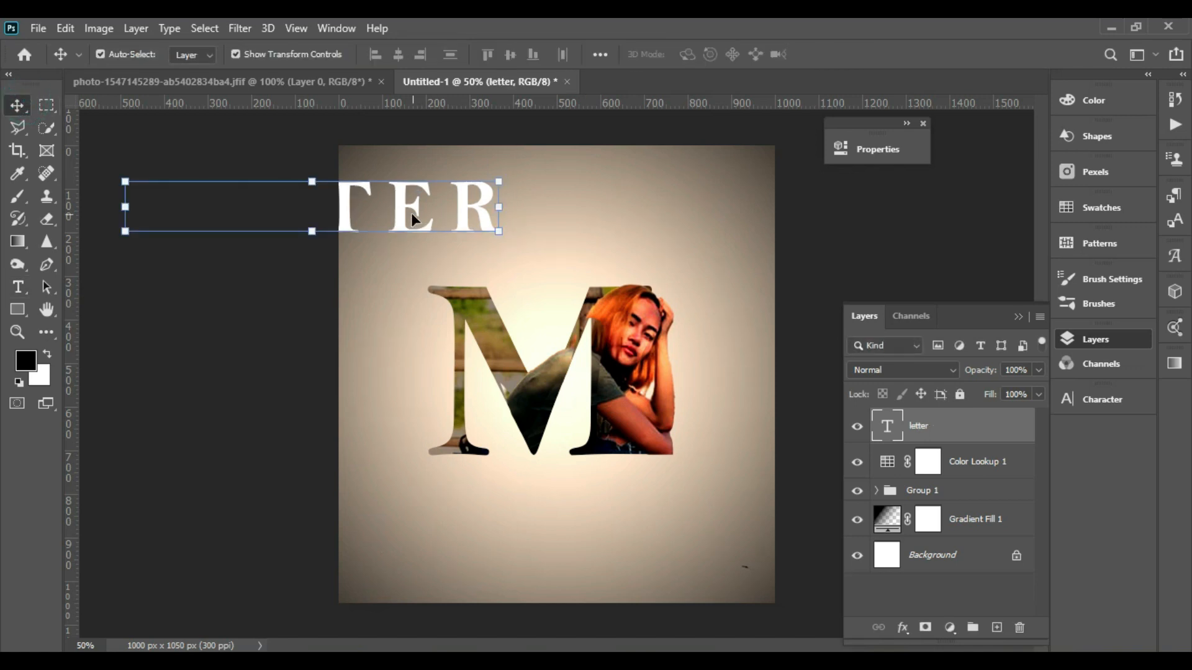
- Move the LETTER text to the top centre of the canvas
{"action": "left_click_drag", "start_coordinate": [406, 214], "coordinate": [639, 215]}
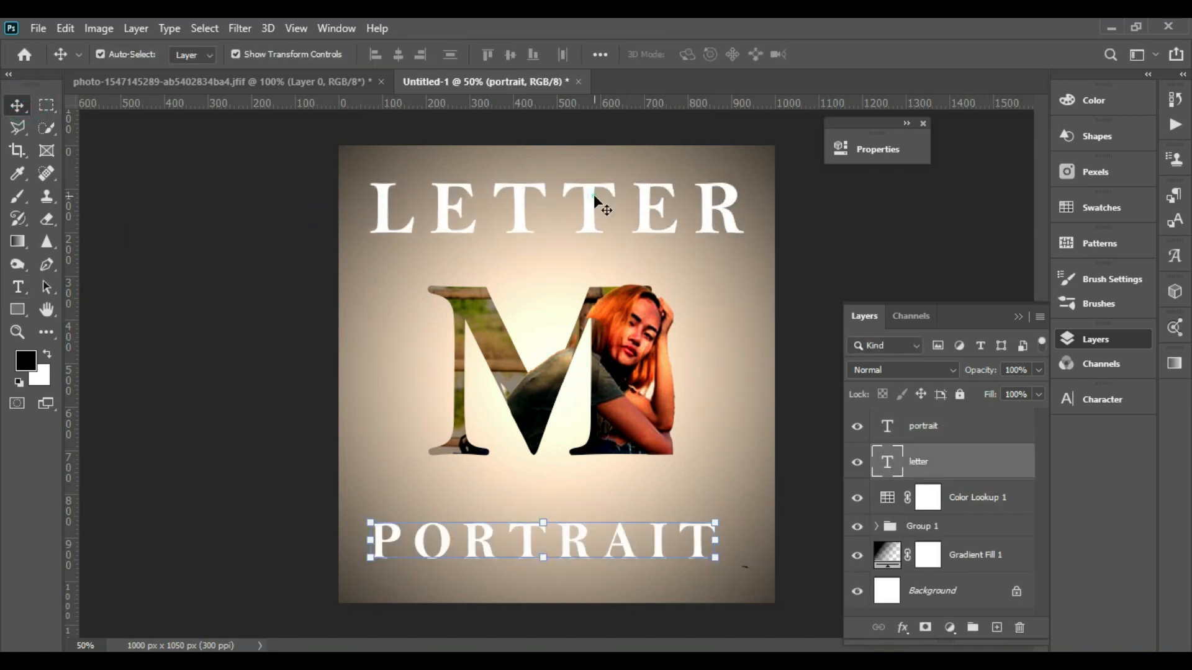
{"action": "left_click", "coordinate": [593, 195]}
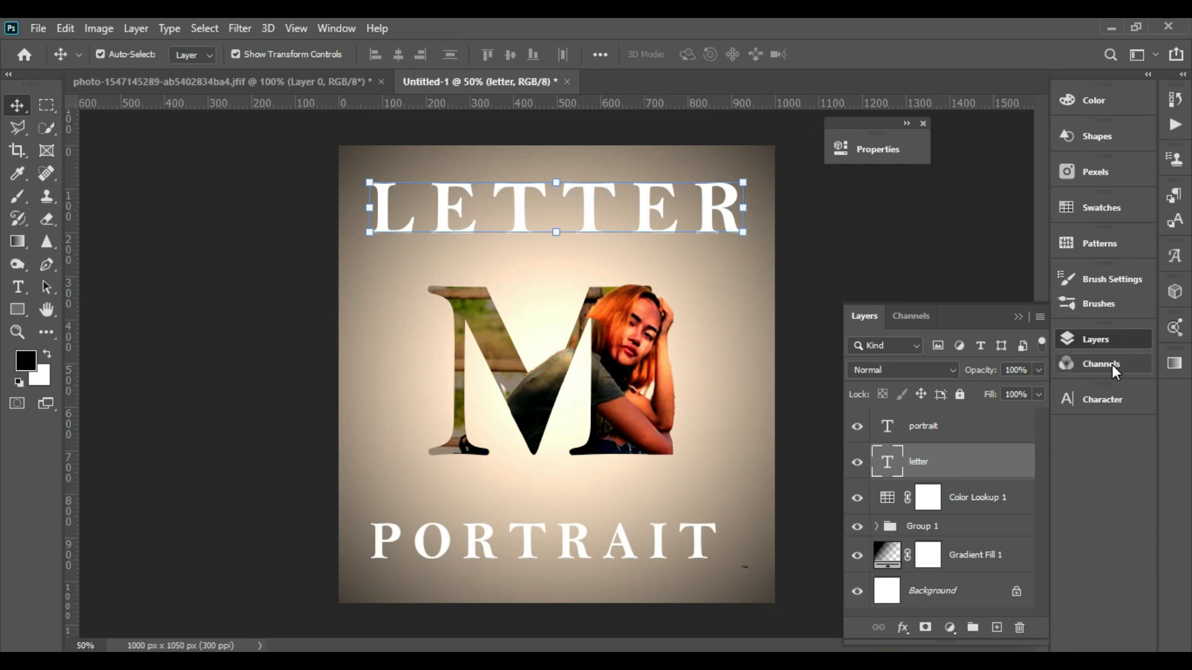
- Scale the LETTER text to 761% vertically and 835% horizontally in the Character settings
{"action": "left_click", "coordinate": [1105, 402]}
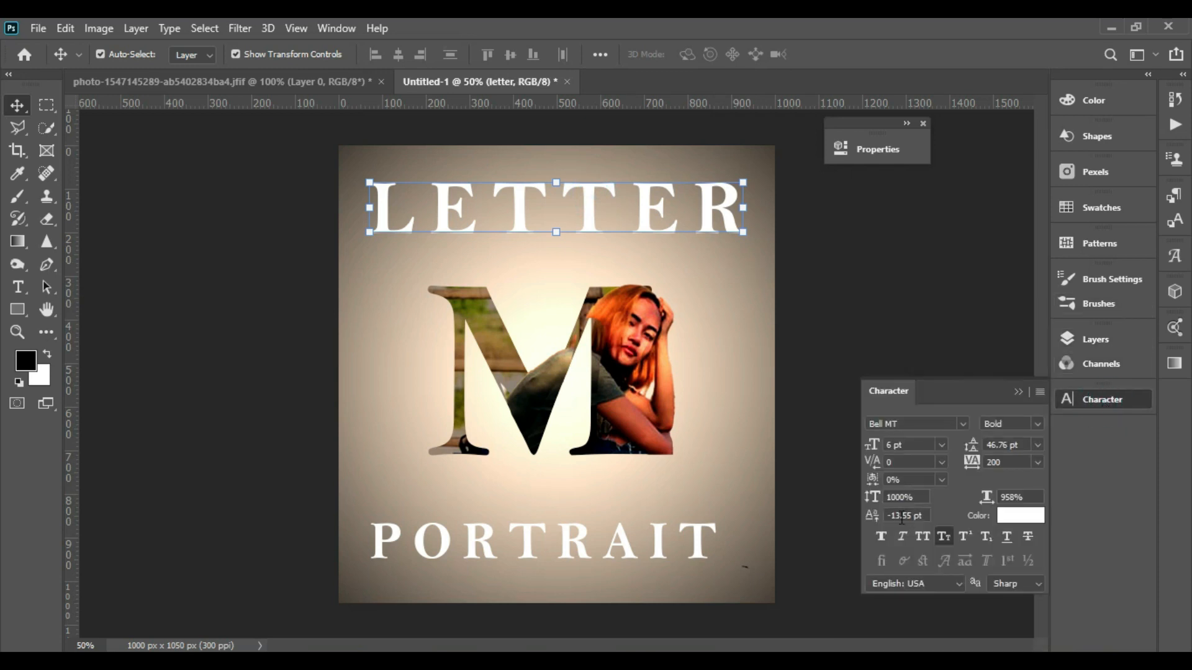
{"action": "left_click_drag", "start_coordinate": [985, 499], "coordinate": [826, 499]}
{"action": "left_click_drag", "start_coordinate": [870, 507], "coordinate": [832, 497]}
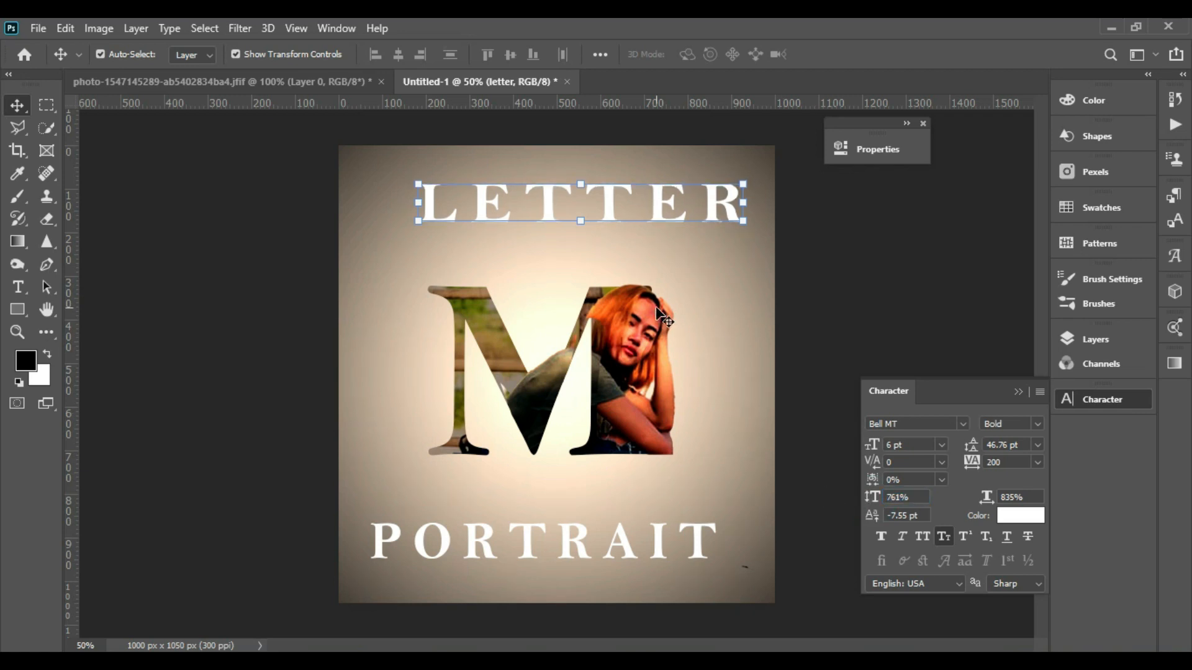
- Set the PORTRAIT text's tsume to 100% and compare its character settings with the LETTER text
{"action": "left_click", "coordinate": [584, 535]}
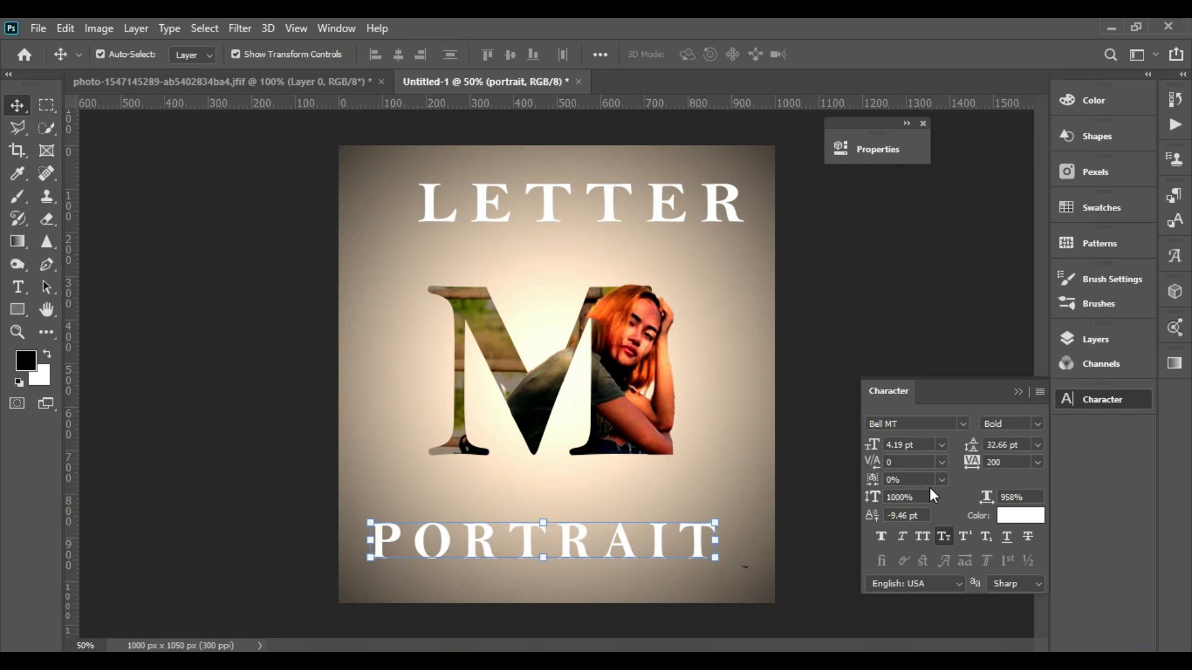
{"action": "left_click_drag", "start_coordinate": [867, 479], "coordinate": [878, 483]}
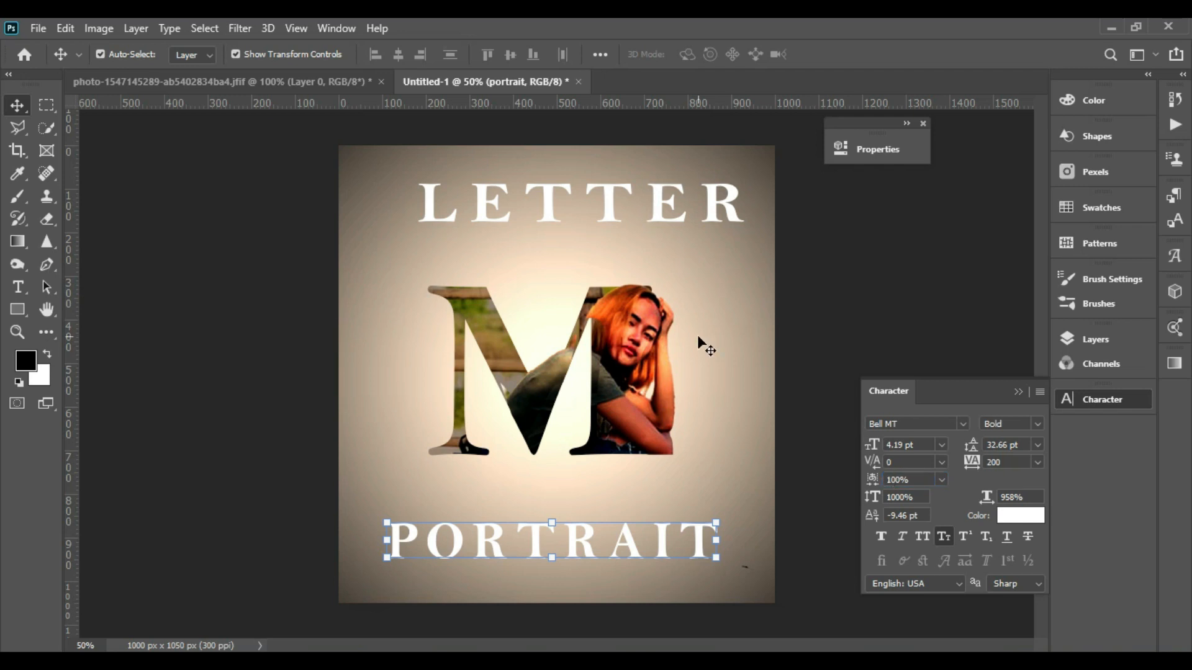
{"action": "left_click", "coordinate": [633, 218]}
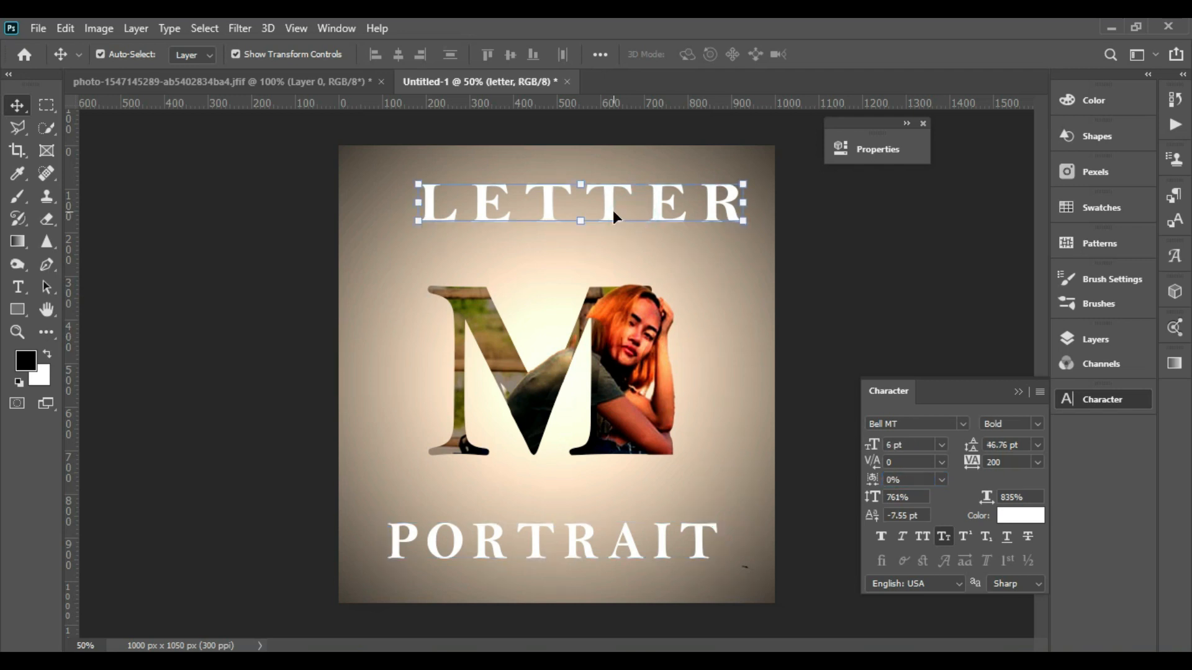
{"action": "left_click", "coordinate": [599, 544]}
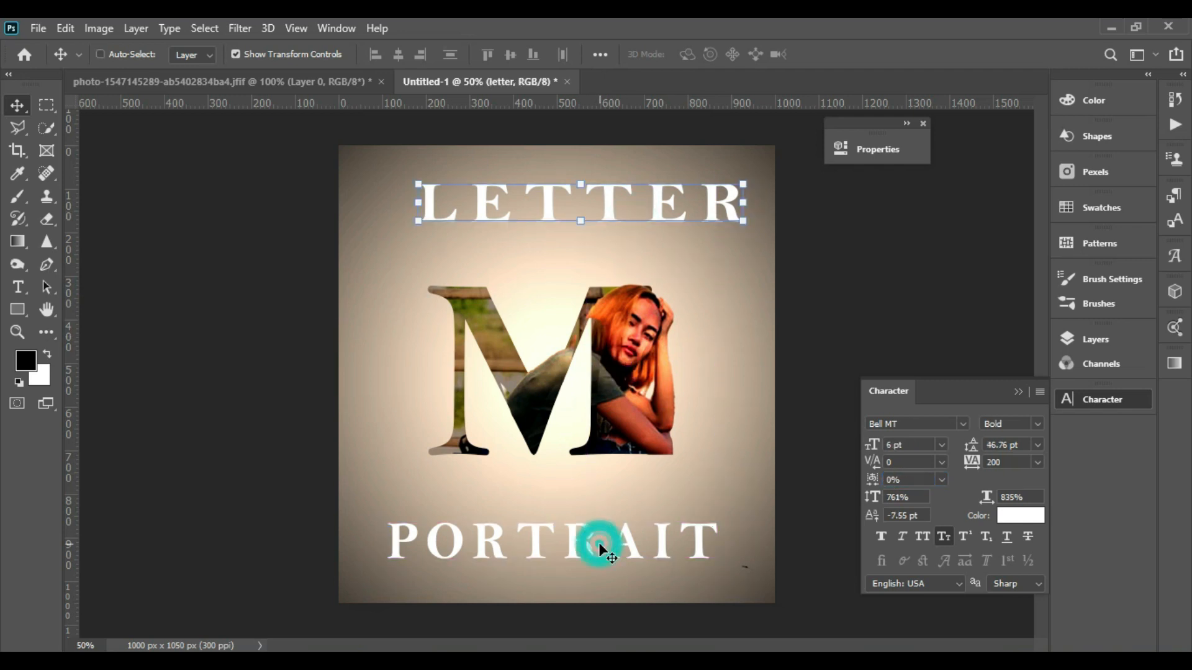
{"action": "left_click", "coordinate": [598, 543]}
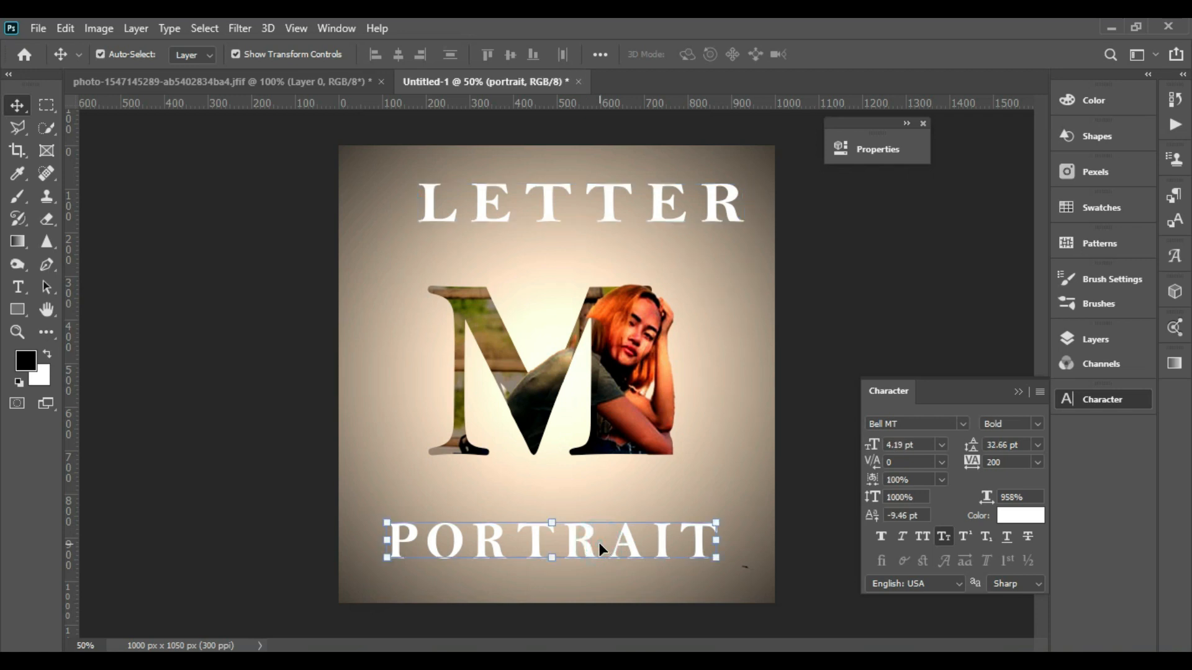
{"action": "left_click", "coordinate": [609, 205]}
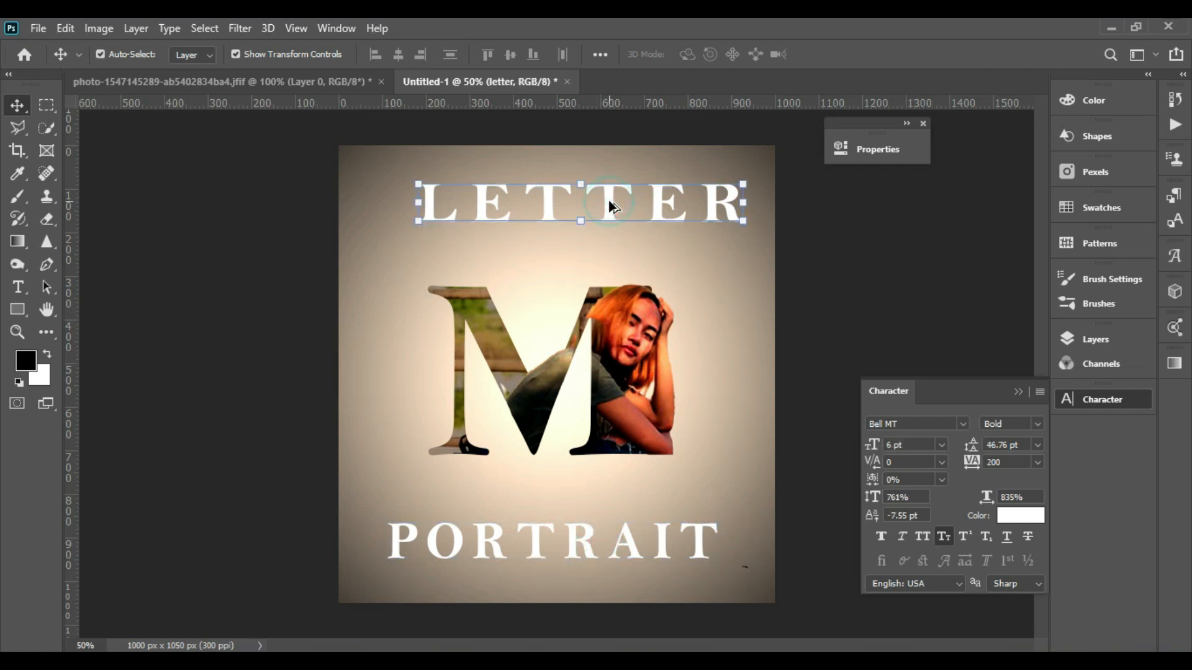
{"action": "left_click", "coordinate": [562, 566]}
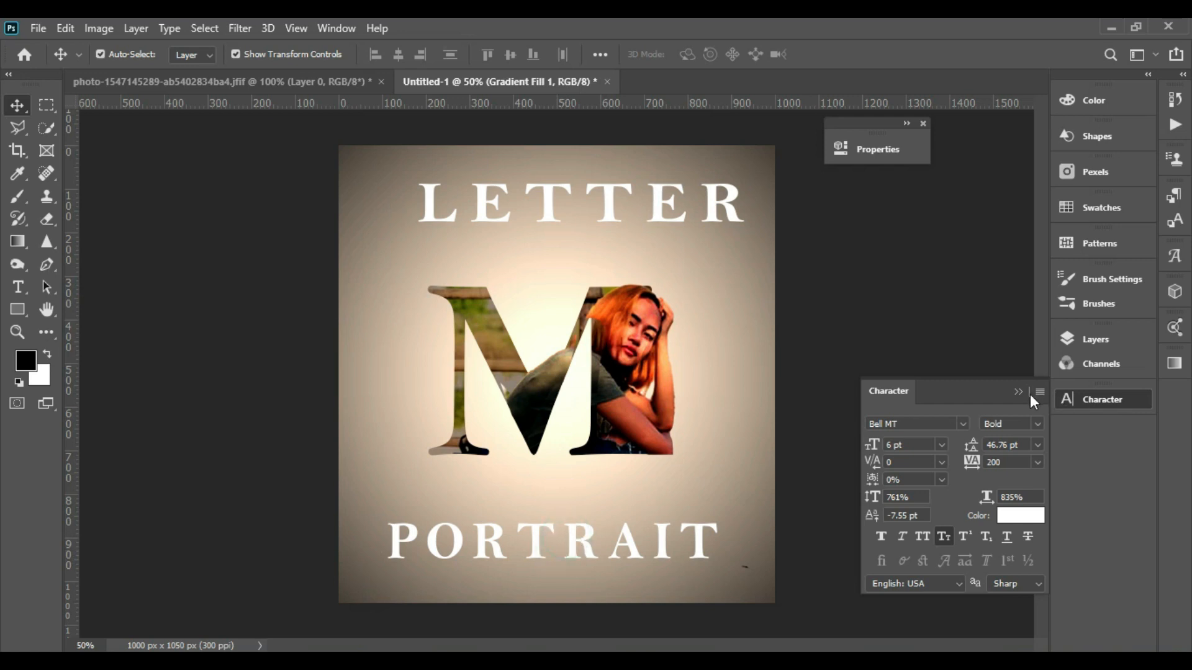
{"action": "left_click", "coordinate": [613, 541]}
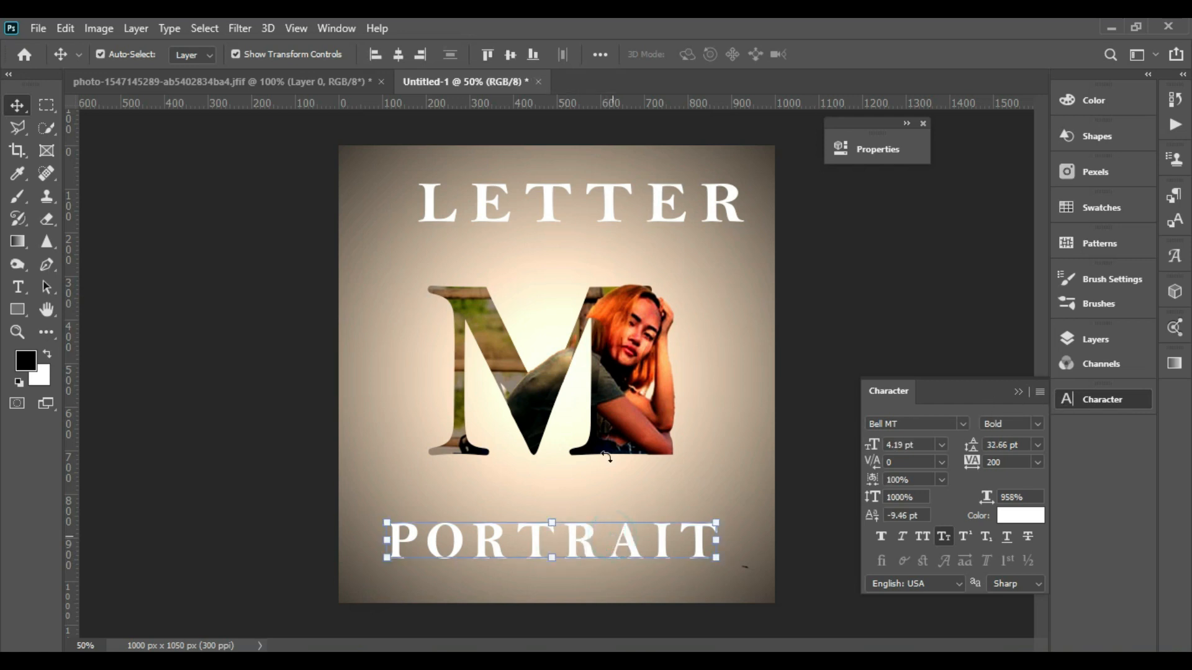
- Align the LETTER and PORTRAIT titles so their horizontal centres line up
{"action": "left_click", "coordinate": [605, 198], "text": "shift"}
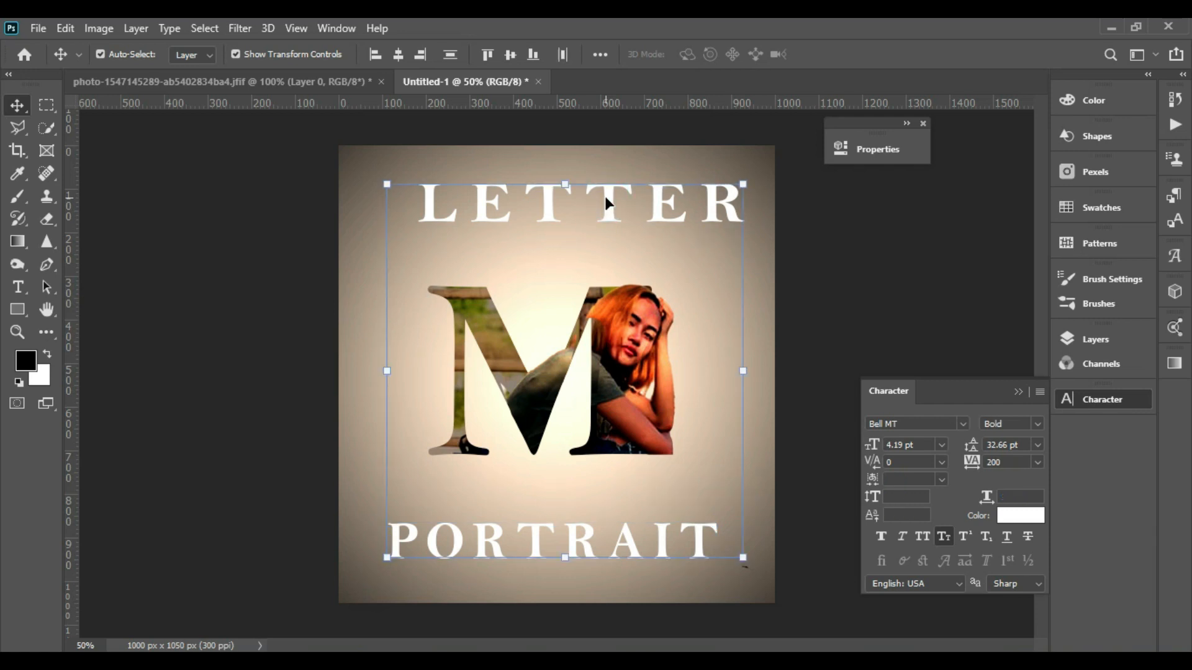
{"action": "left_click", "coordinate": [398, 55]}
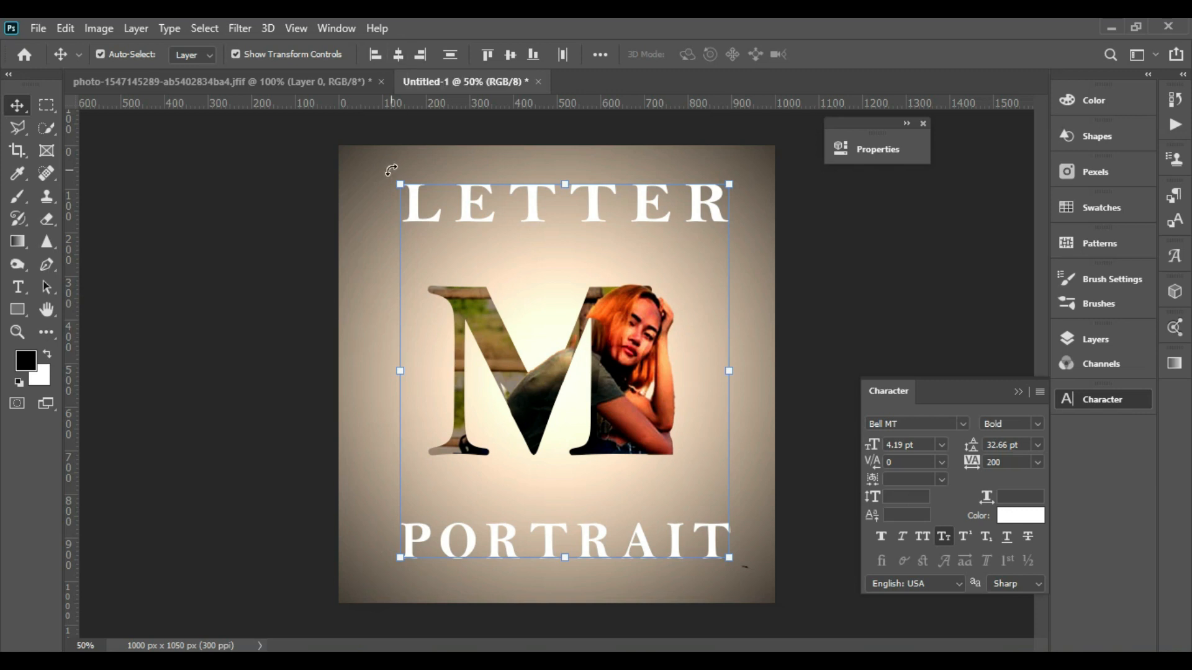
{"action": "left_click", "coordinate": [917, 257]}
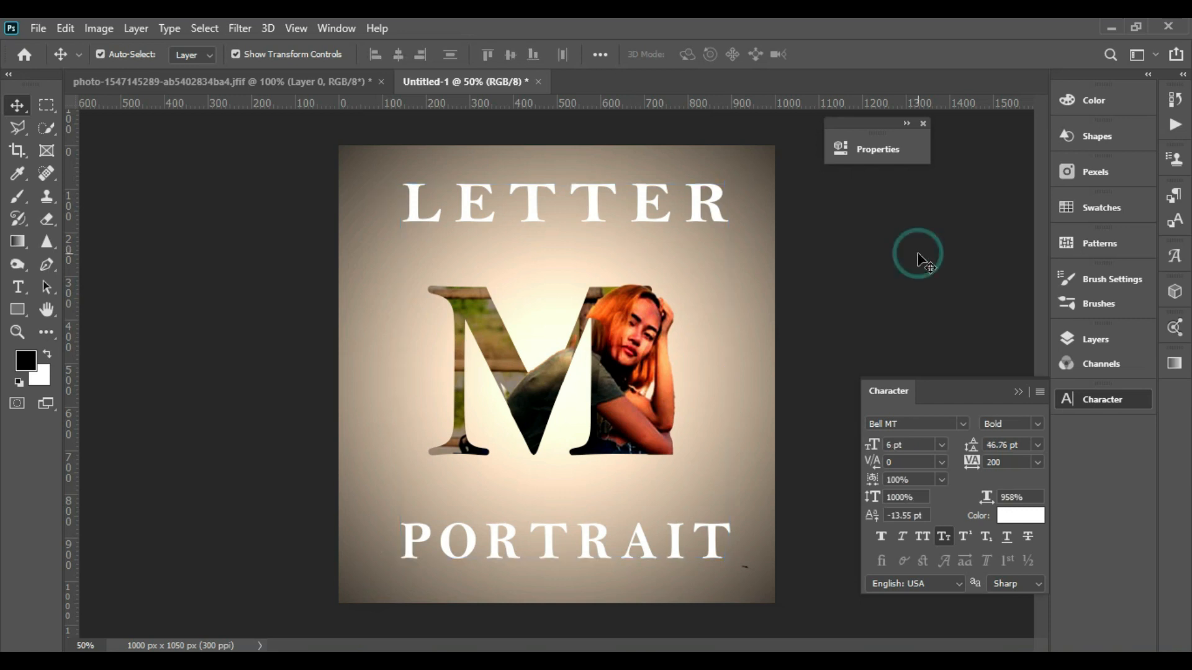
- Open the layer style settings for the M text layer and enable a Stroke effect
{"action": "left_click", "coordinate": [1099, 339]}
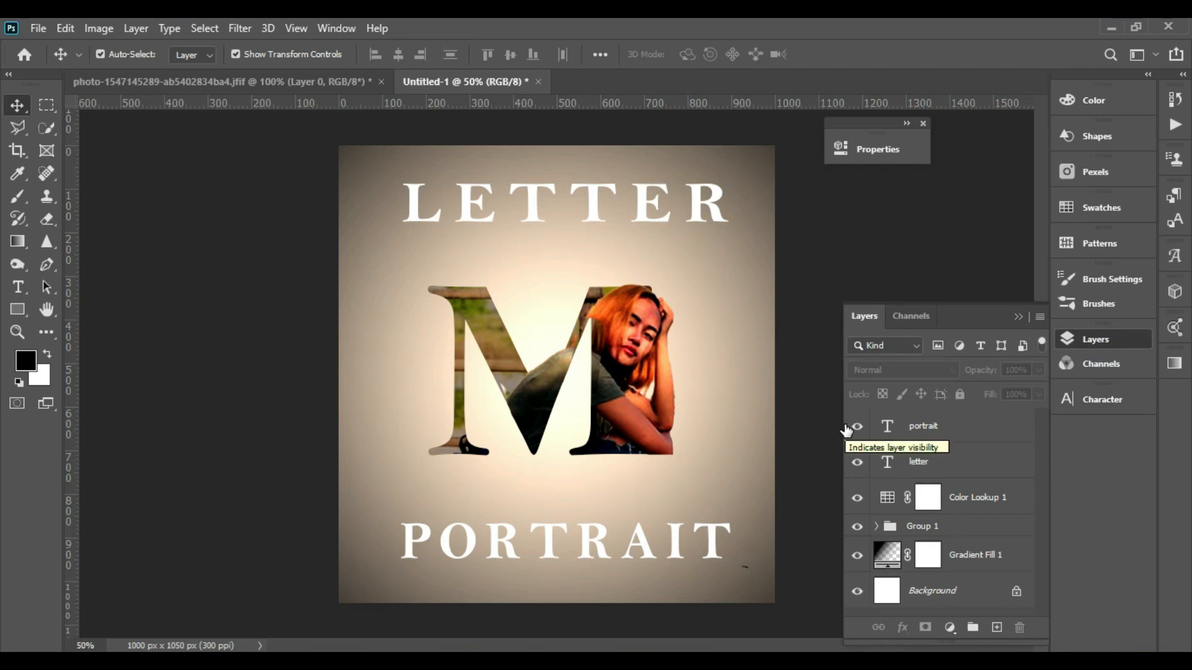
{"action": "left_click", "coordinate": [467, 306]}
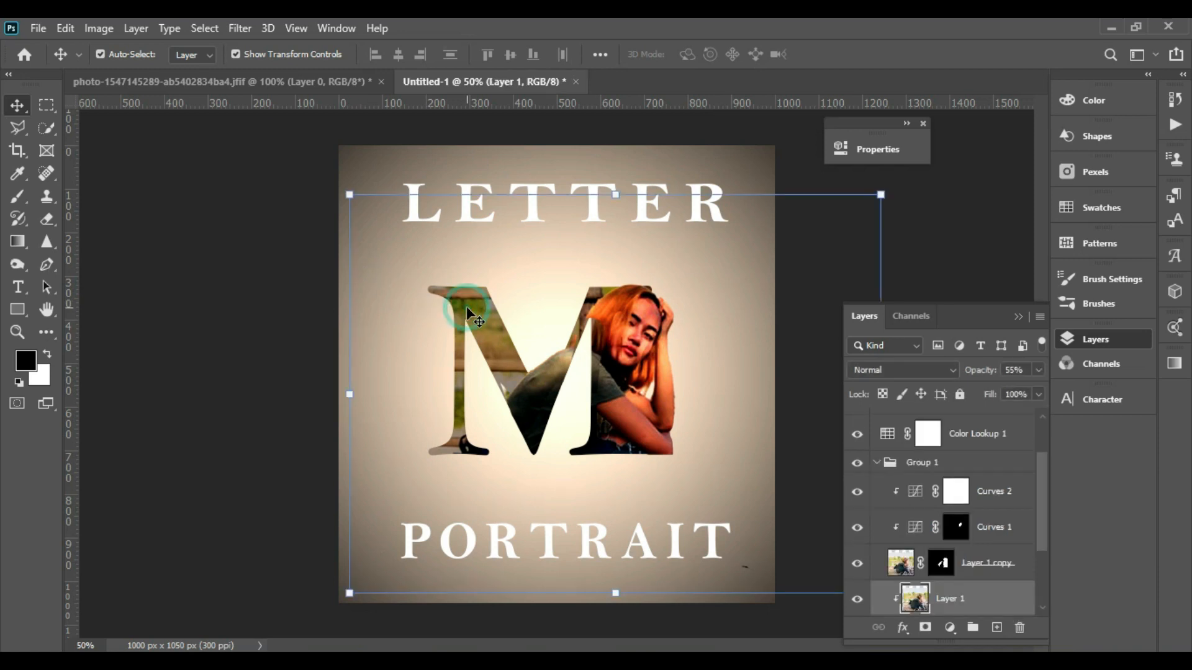
{"action": "left_click", "coordinate": [1041, 579]}
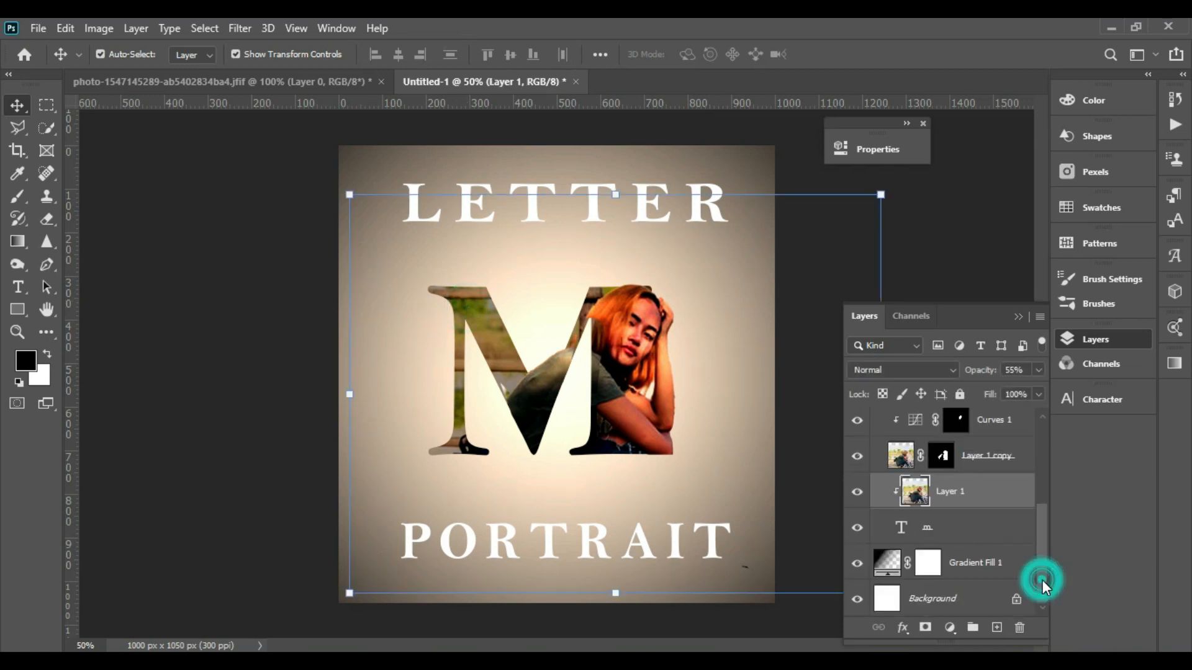
{"action": "left_click", "coordinate": [987, 533]}
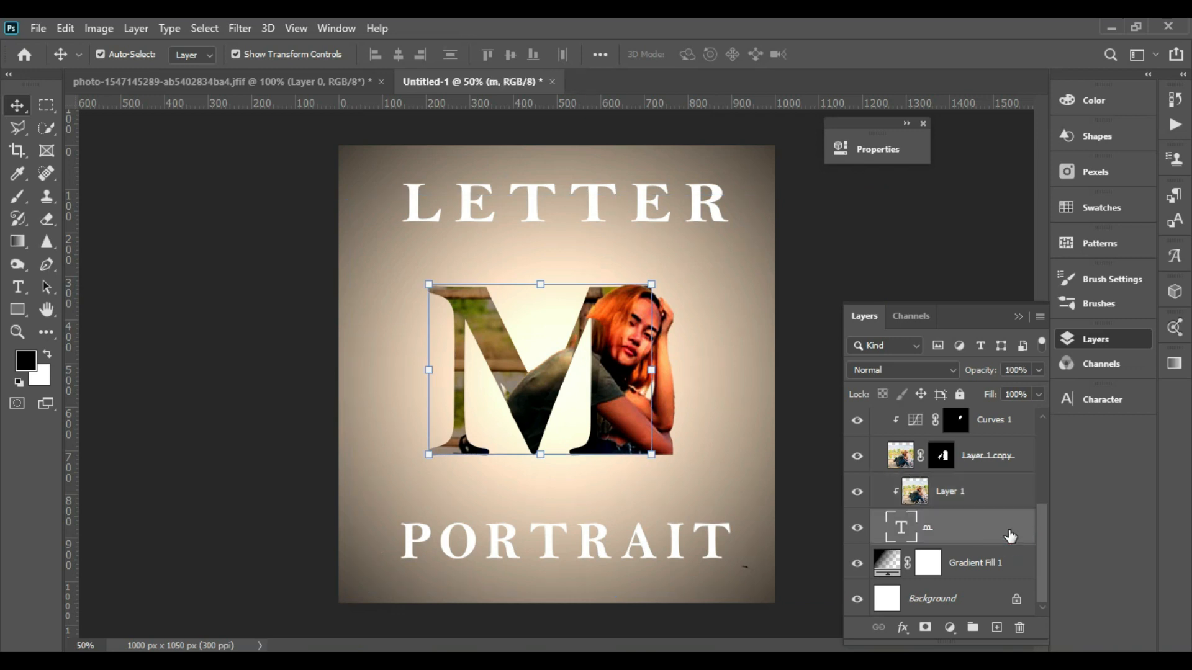
{"action": "double_click", "coordinate": [1010, 534]}
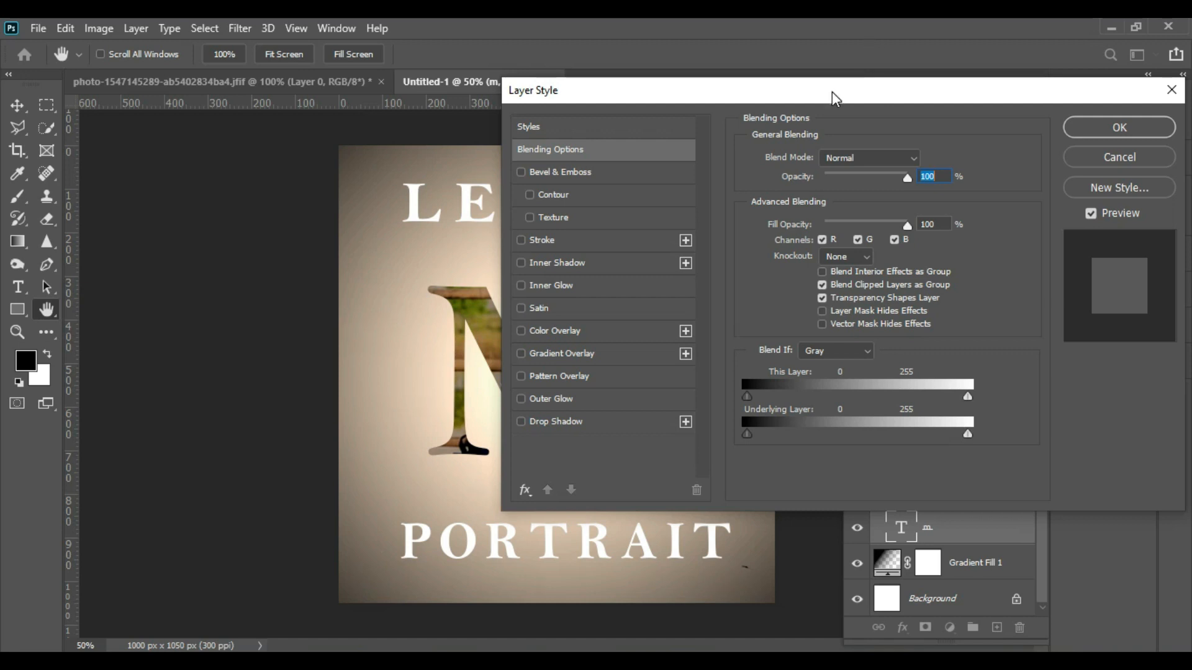
{"action": "left_click_drag", "start_coordinate": [831, 91], "coordinate": [1064, 78]}
{"action": "left_click", "coordinate": [754, 221]}
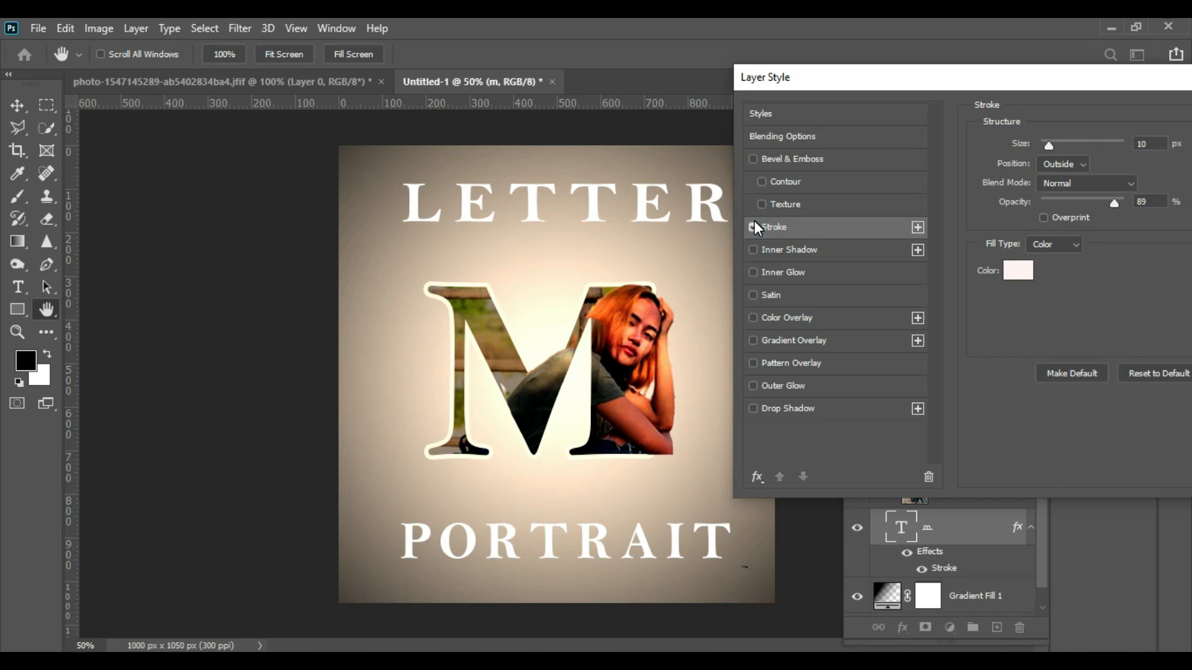
- Enable a Drop Shadow on the M and set its distance to 16 px
{"action": "left_click", "coordinate": [753, 409]}
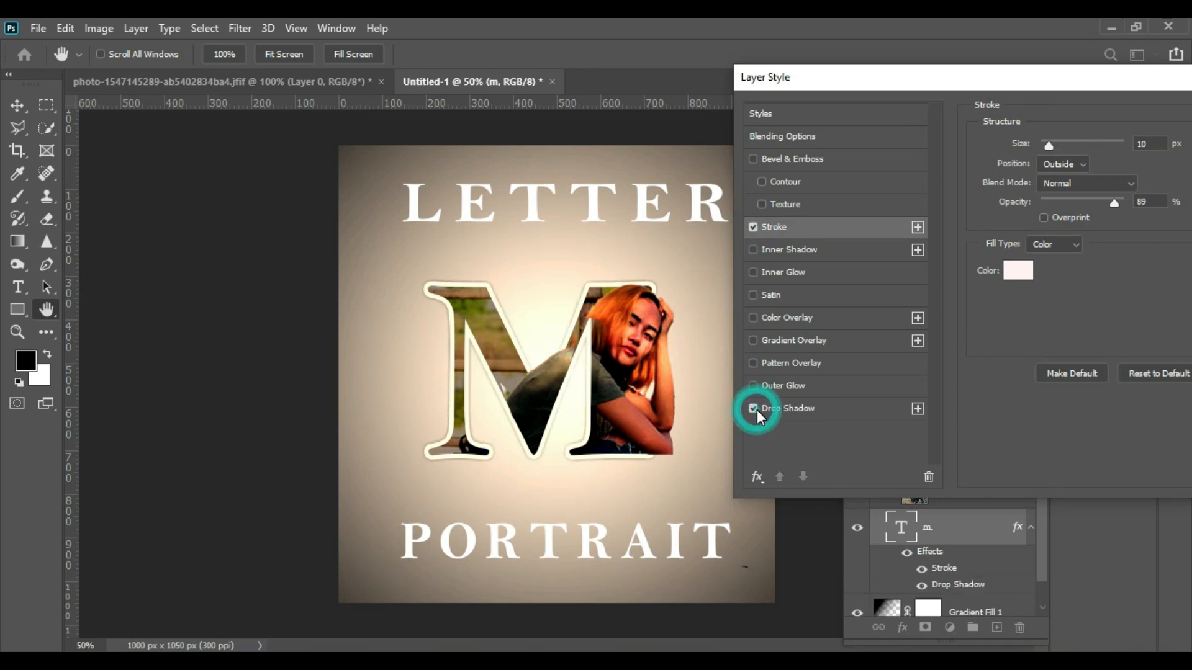
{"action": "left_click", "coordinate": [796, 411]}
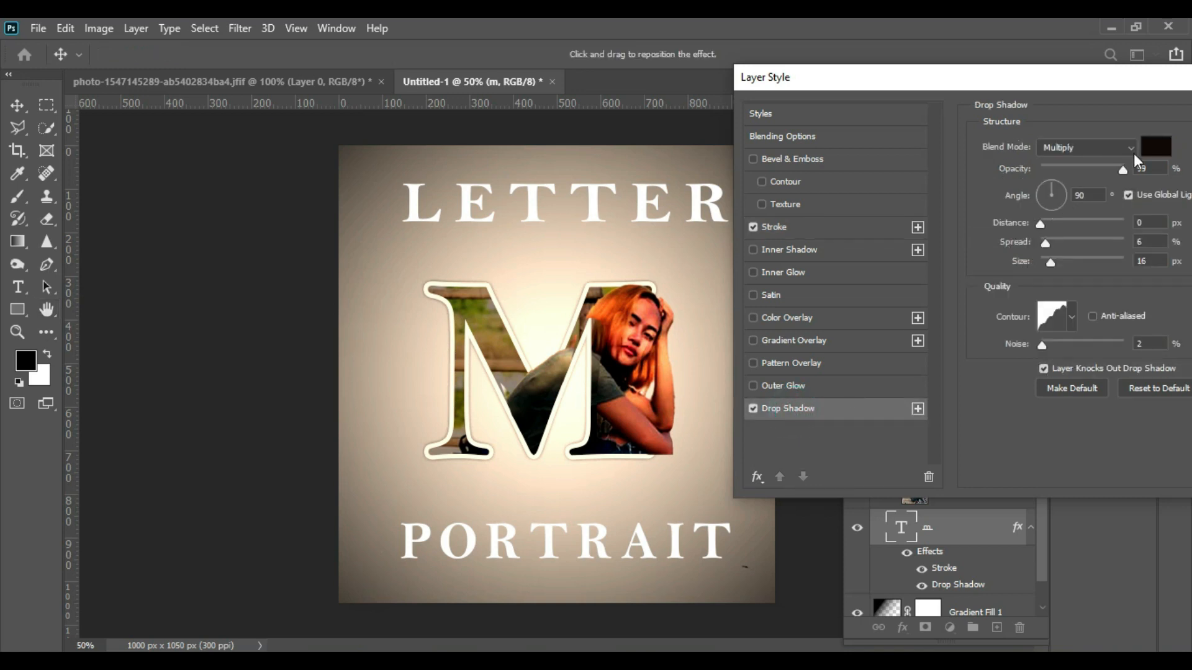
{"action": "left_click", "coordinate": [1046, 222]}
{"action": "left_click", "coordinate": [1055, 222]}
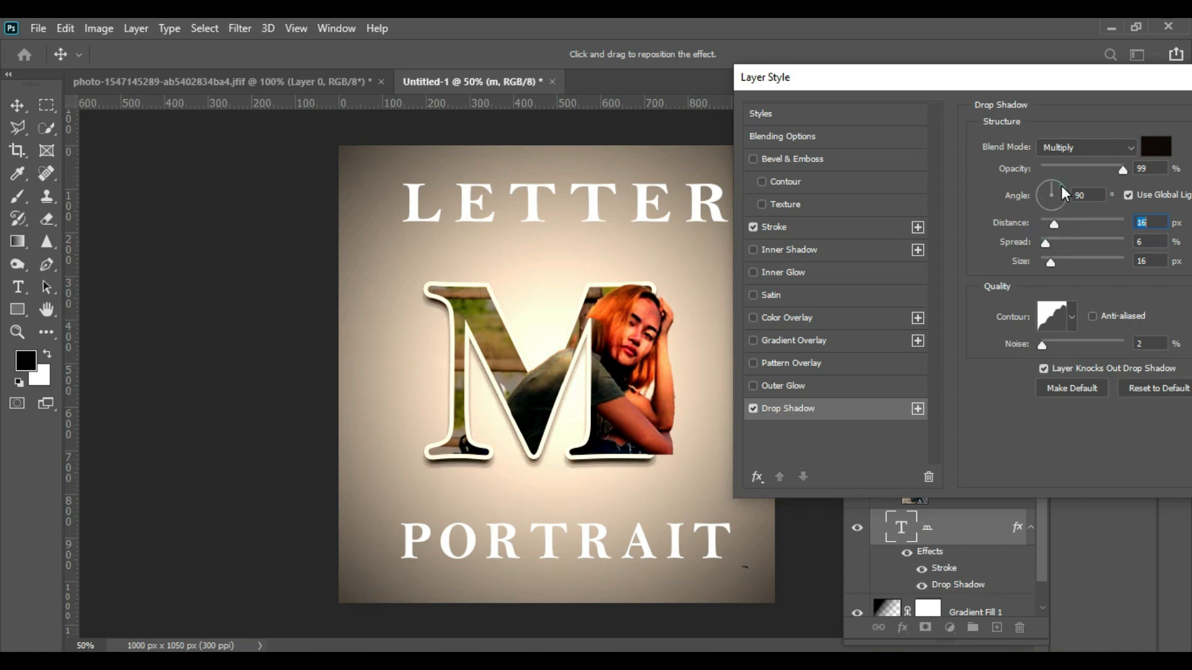
{"action": "left_click", "coordinate": [1060, 185]}
{"action": "left_click", "coordinate": [1066, 187]}
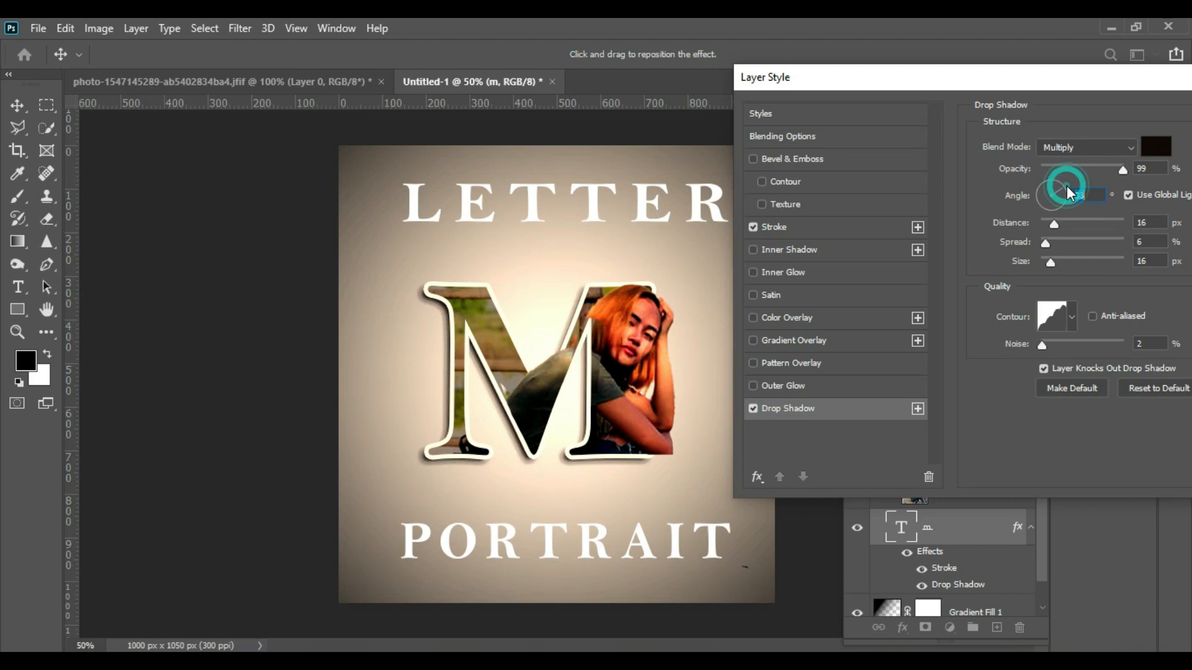
{"action": "left_click", "coordinate": [1067, 202]}
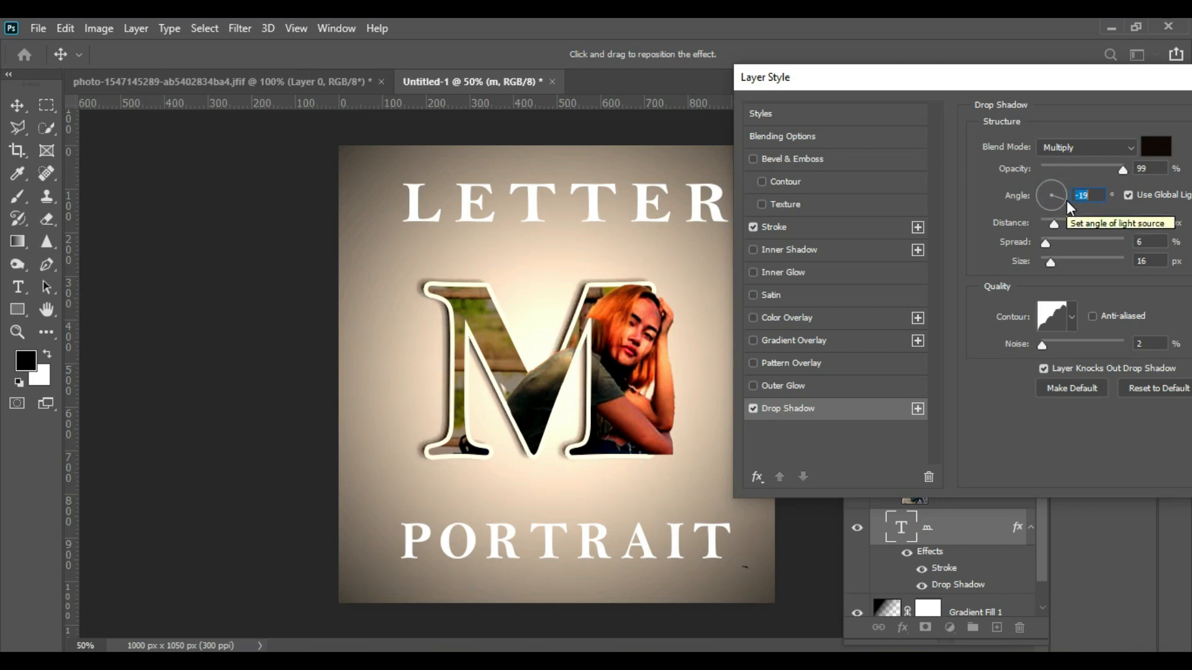
- Set the drop shadow colour to black, 000000, sampling colours from the image along the way
{"action": "left_click", "coordinate": [1159, 148]}
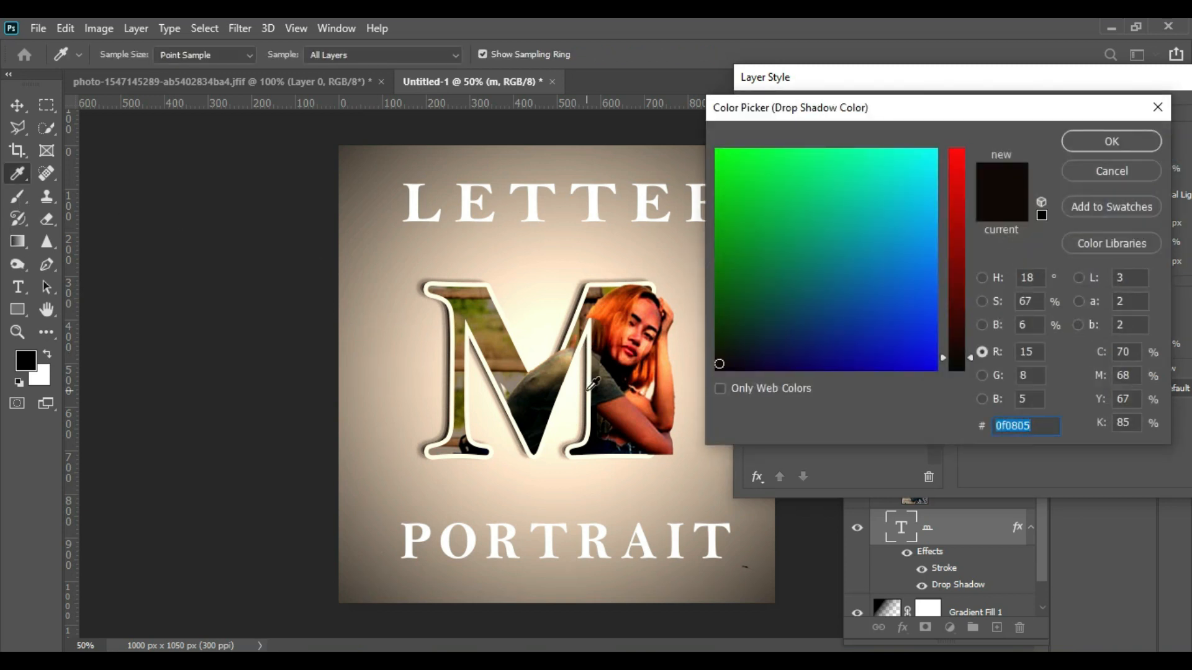
{"action": "left_click", "coordinate": [539, 410]}
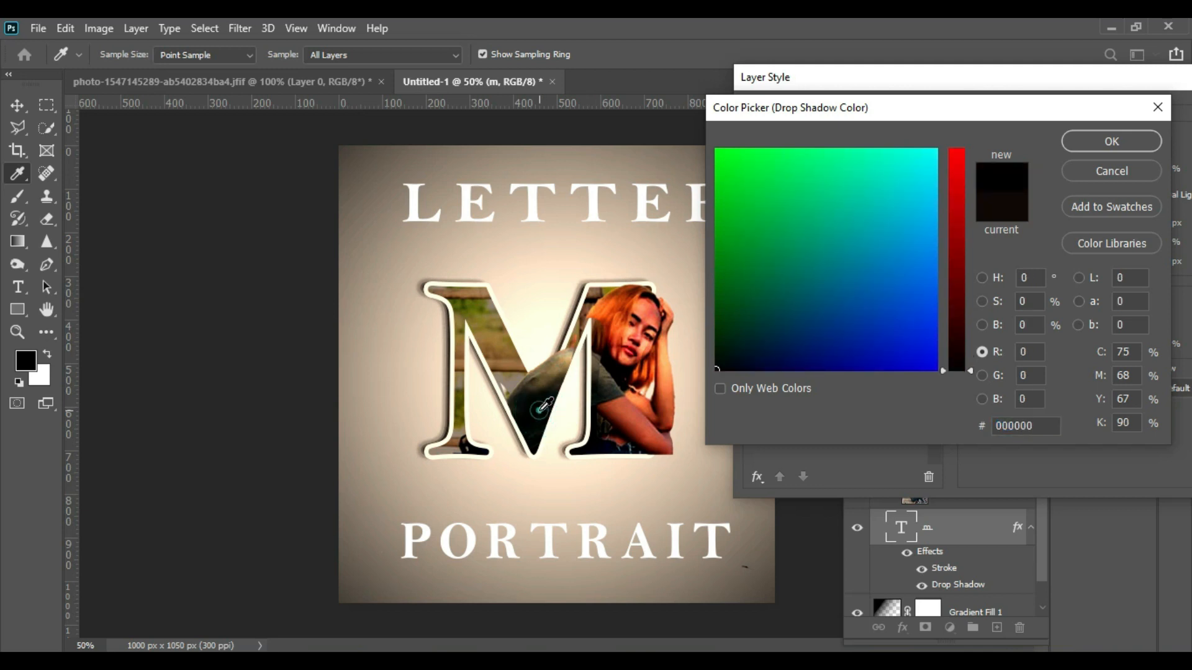
{"action": "left_click", "coordinate": [623, 380]}
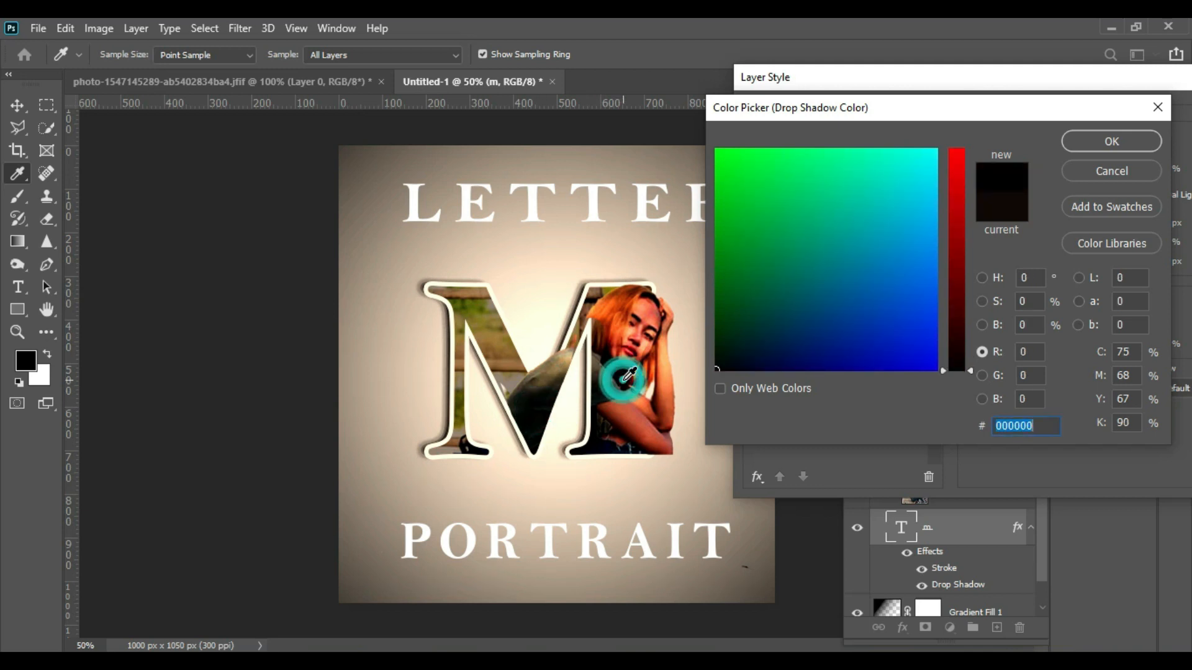
{"action": "left_click", "coordinate": [623, 379]}
{"action": "left_click", "coordinate": [625, 378]}
{"action": "left_click", "coordinate": [625, 376]}
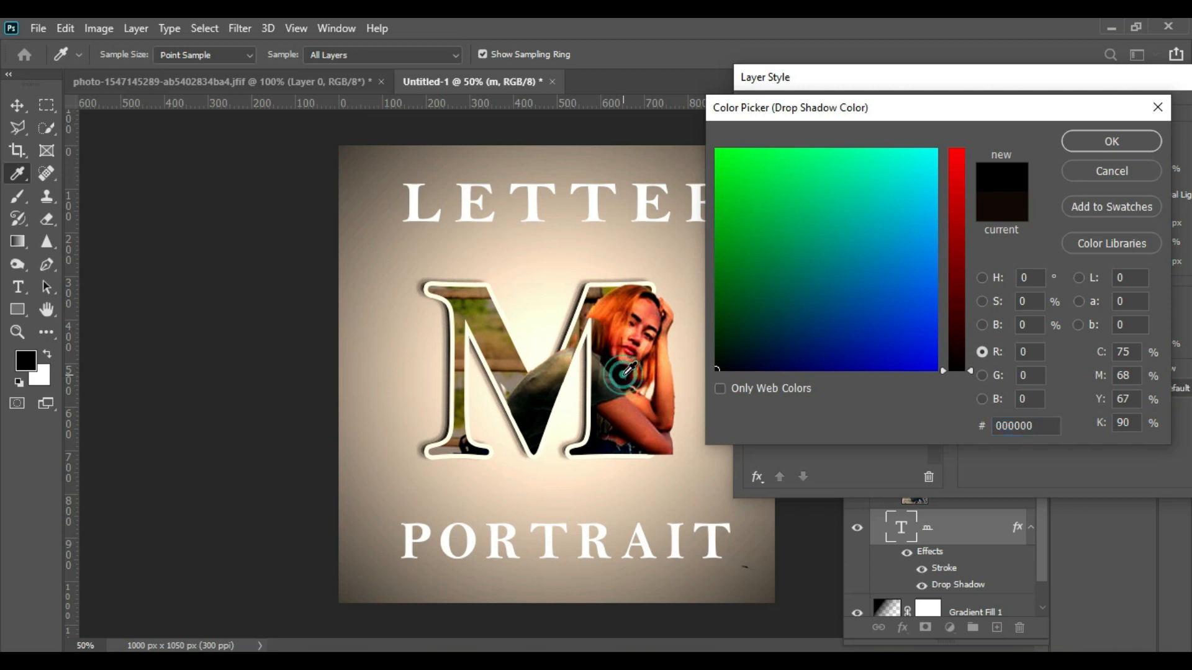
{"action": "left_click", "coordinate": [617, 323]}
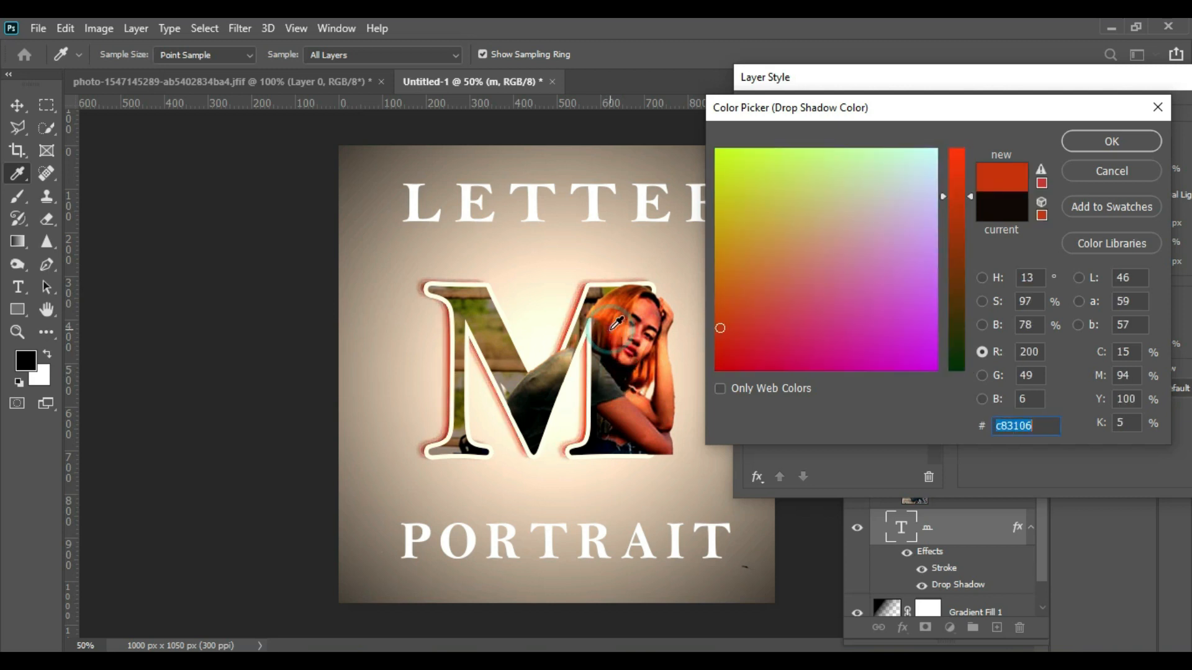
{"action": "left_click", "coordinate": [623, 372]}
{"action": "left_click", "coordinate": [620, 374]}
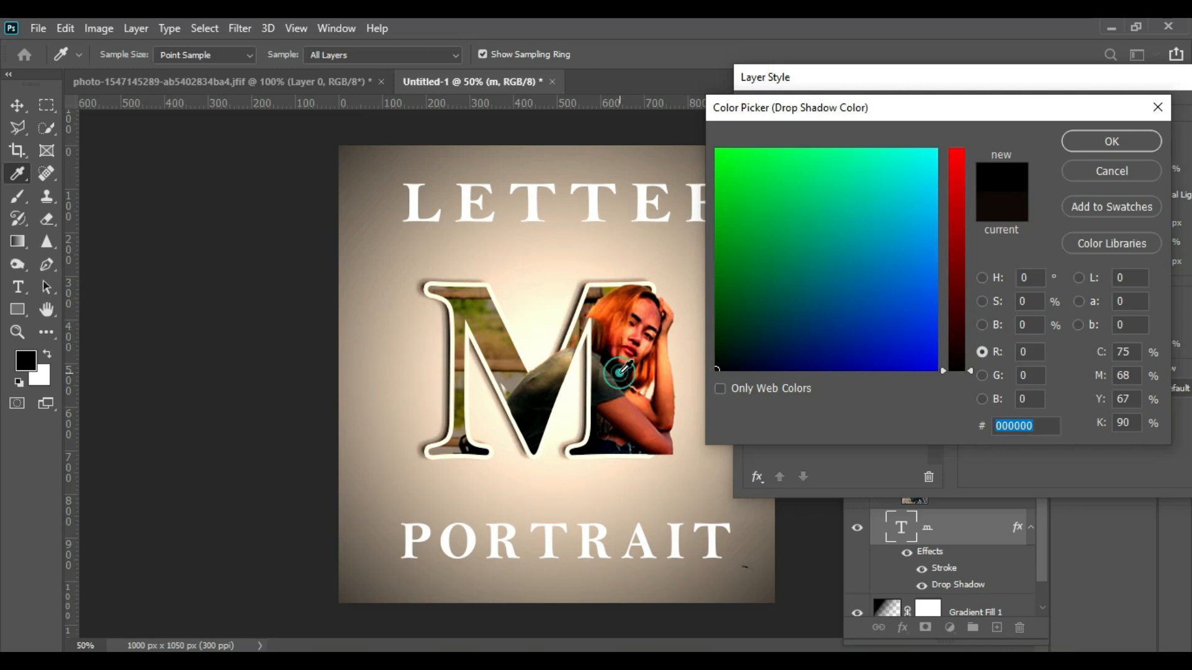
{"action": "left_click", "coordinate": [1094, 144]}
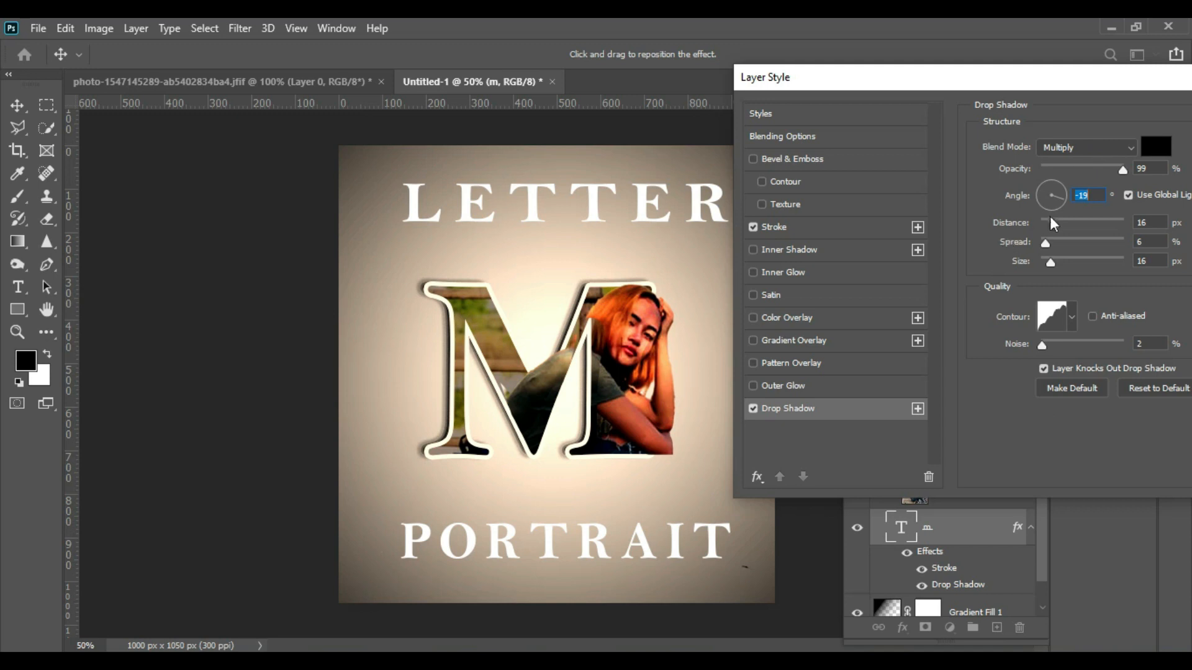
- Set the drop shadow angle to 67°, spread to 21% and size to 29 px, then apply the style
{"action": "left_click", "coordinate": [1047, 204]}
{"action": "left_click", "coordinate": [1043, 190]}
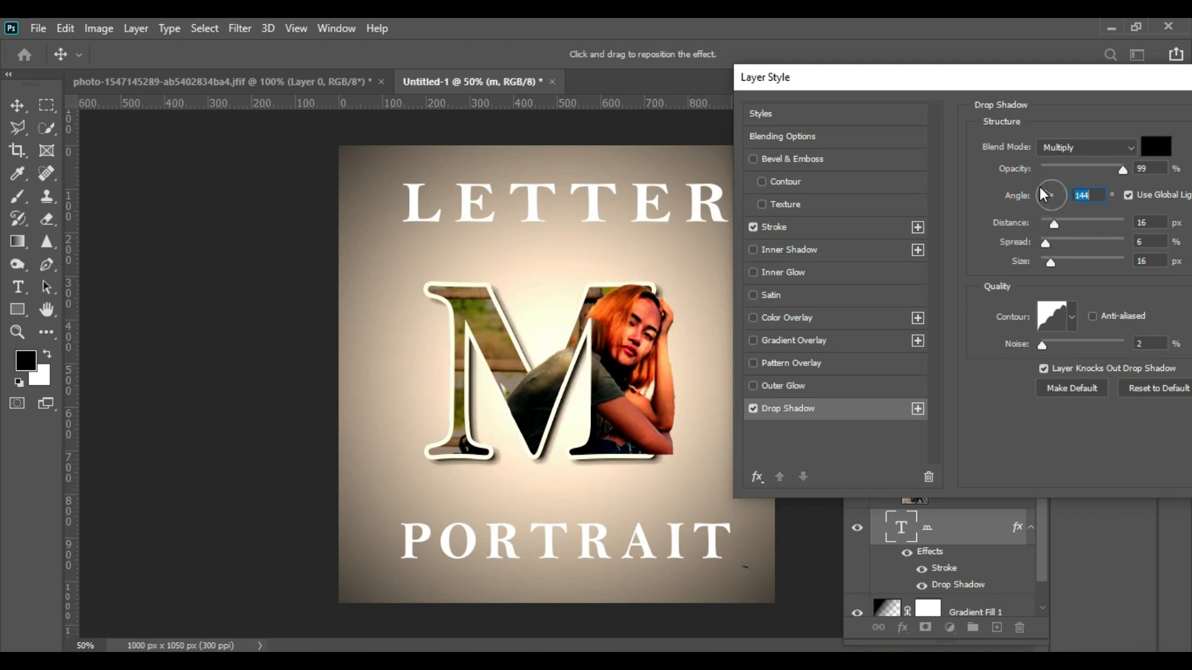
{"action": "left_click", "coordinate": [1056, 177]}
{"action": "left_click", "coordinate": [1055, 177]}
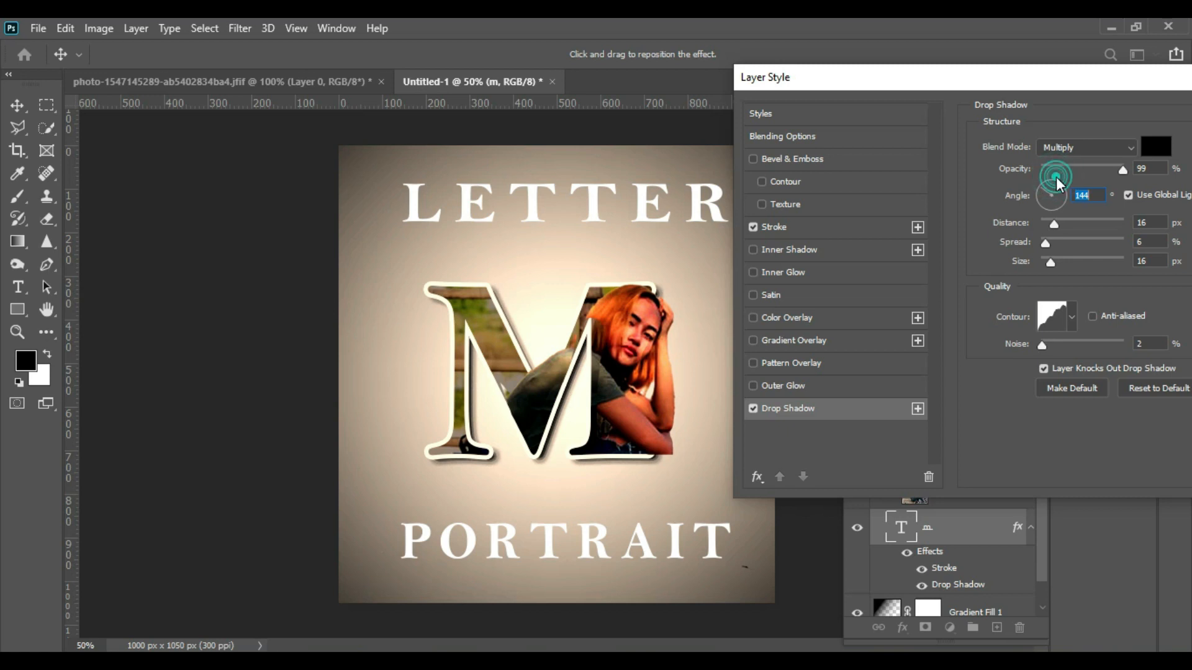
{"action": "left_click", "coordinate": [1060, 188]}
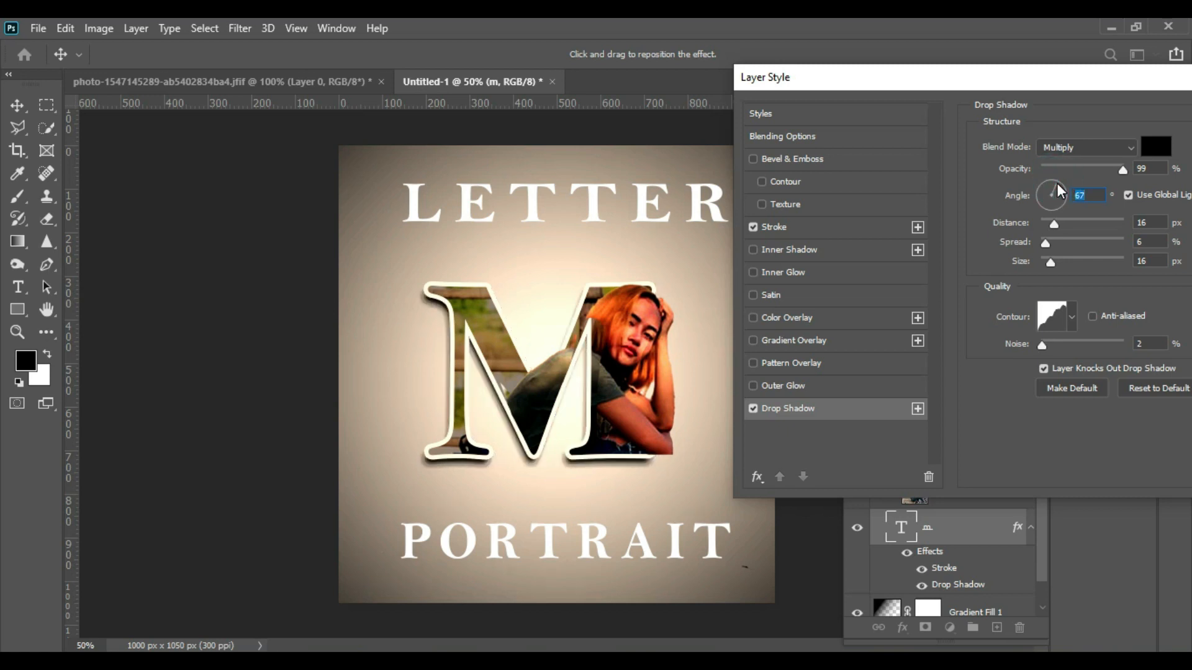
{"action": "left_click_drag", "start_coordinate": [1047, 245], "coordinate": [1056, 266]}
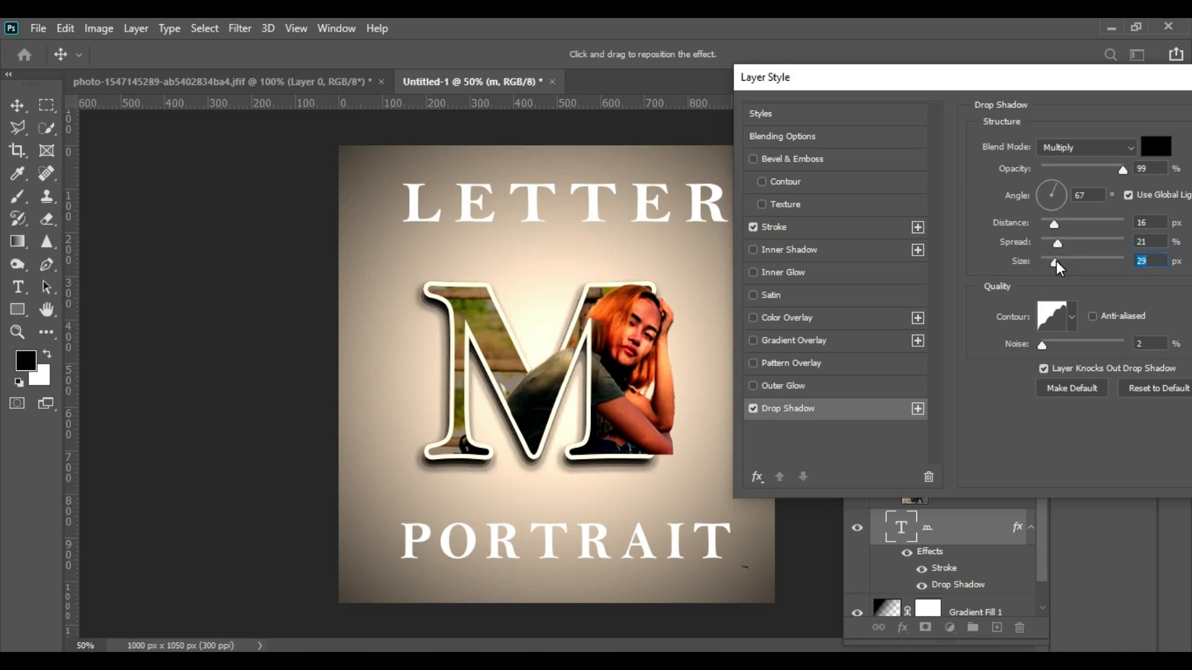
{"action": "left_click_drag", "start_coordinate": [1044, 77], "coordinate": [889, 60]}
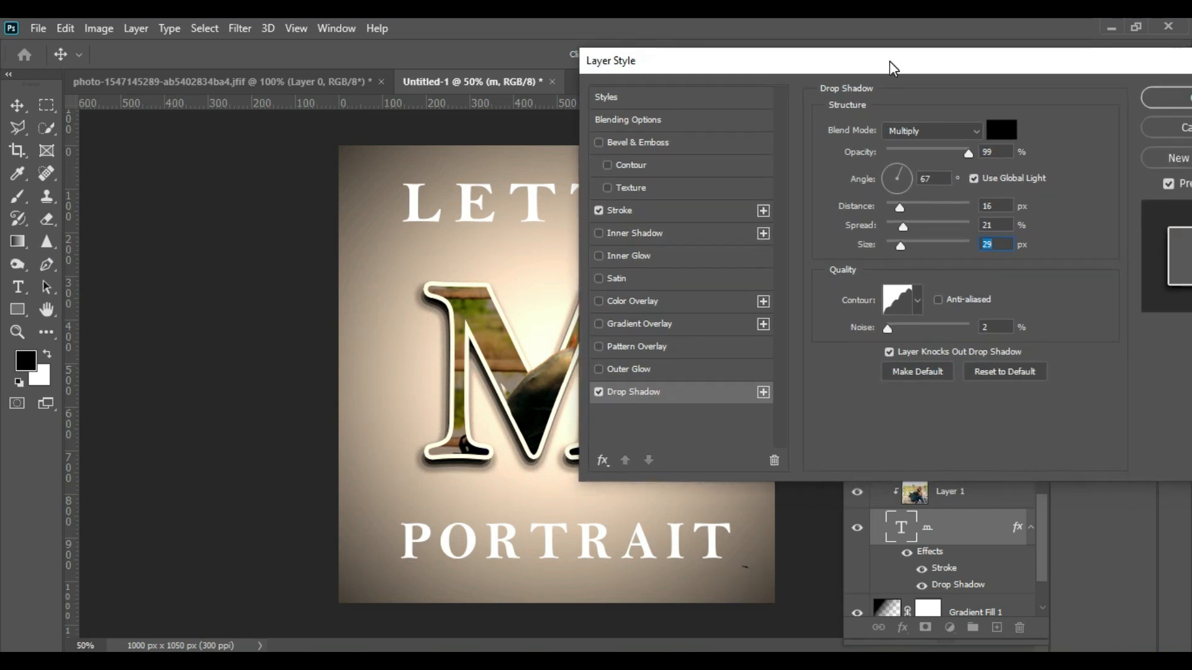
{"action": "left_click", "coordinate": [1182, 99]}
{"action": "left_click", "coordinate": [981, 199]}
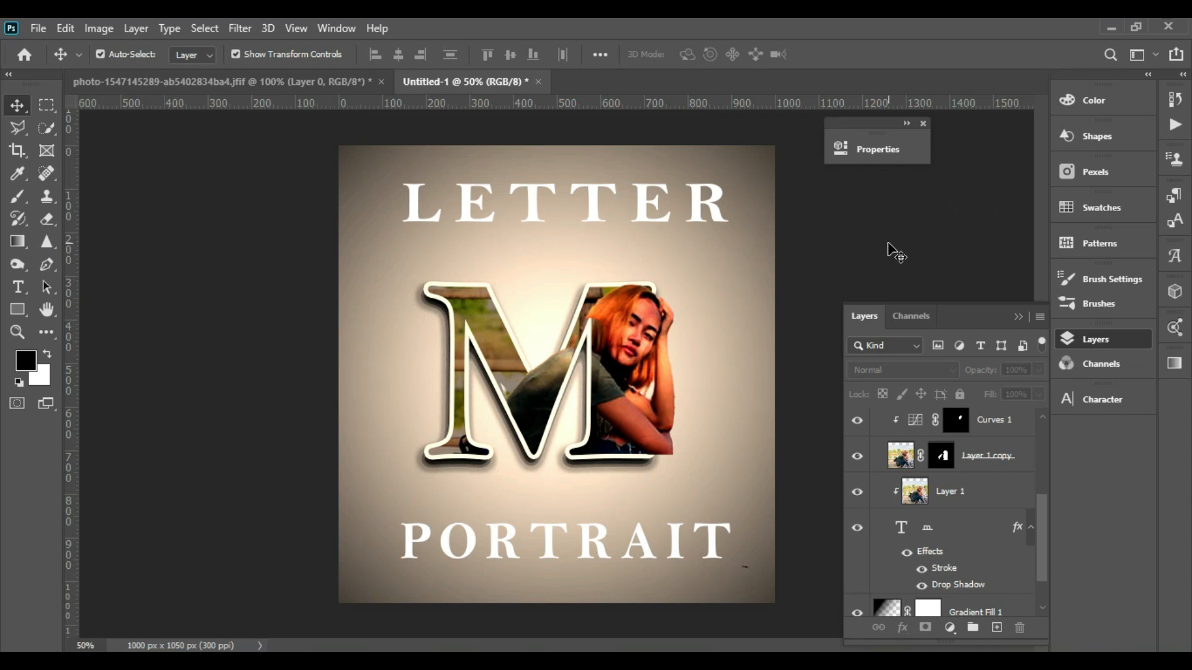
- Open the export options to export the finished portrait image
{"action": "left_click", "coordinate": [634, 199]}
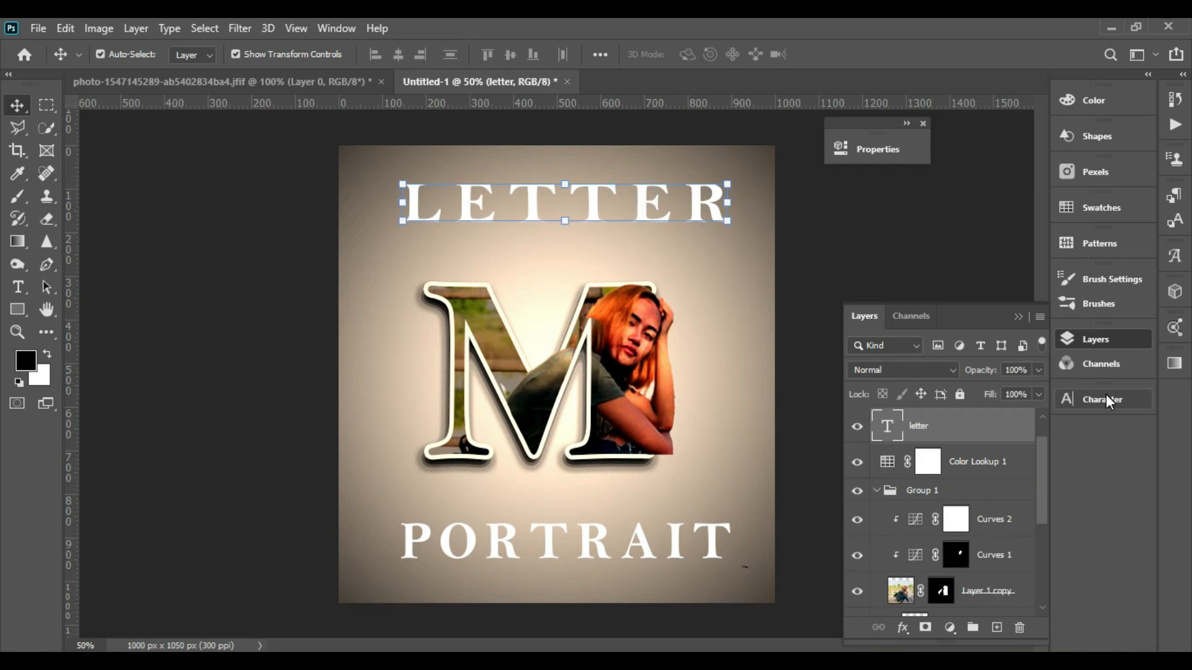
{"action": "left_click", "coordinate": [885, 263]}
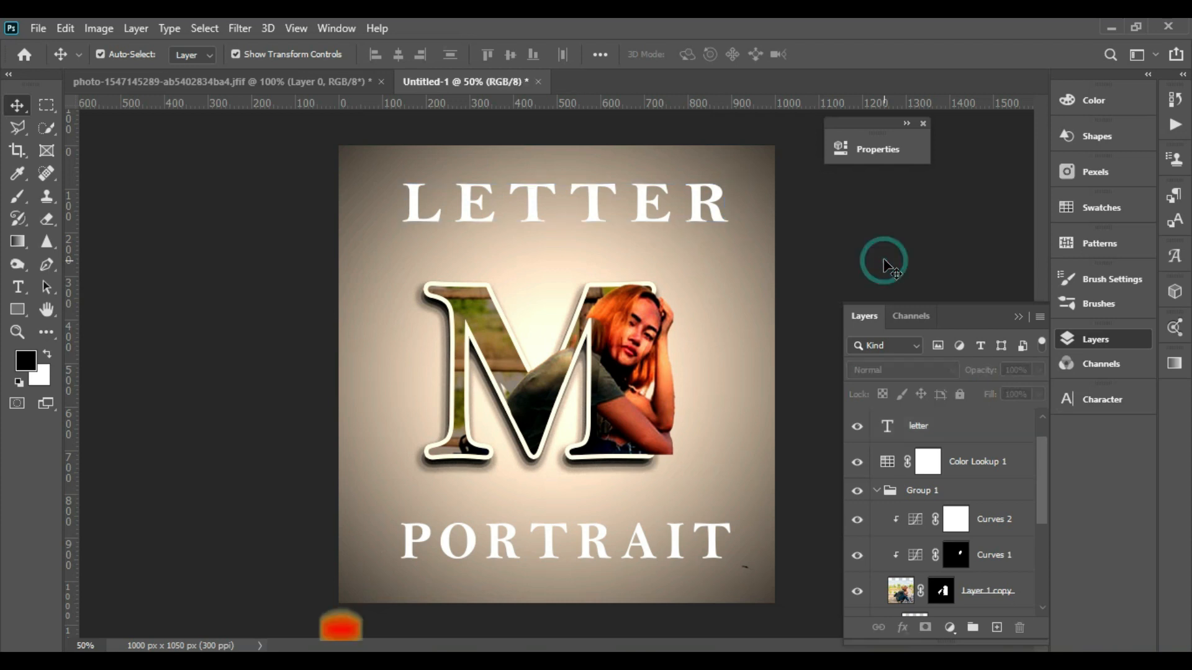
{"action": "left_click", "coordinate": [40, 31]}
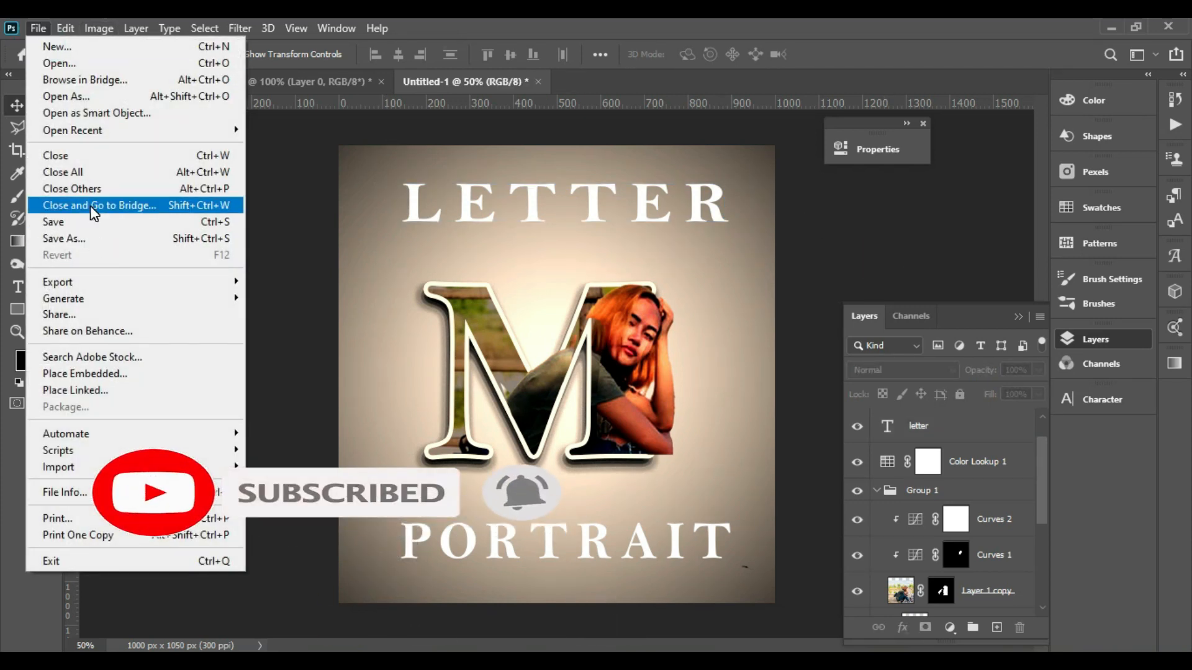
{"action": "mouse_move", "coordinate": [122, 292]}
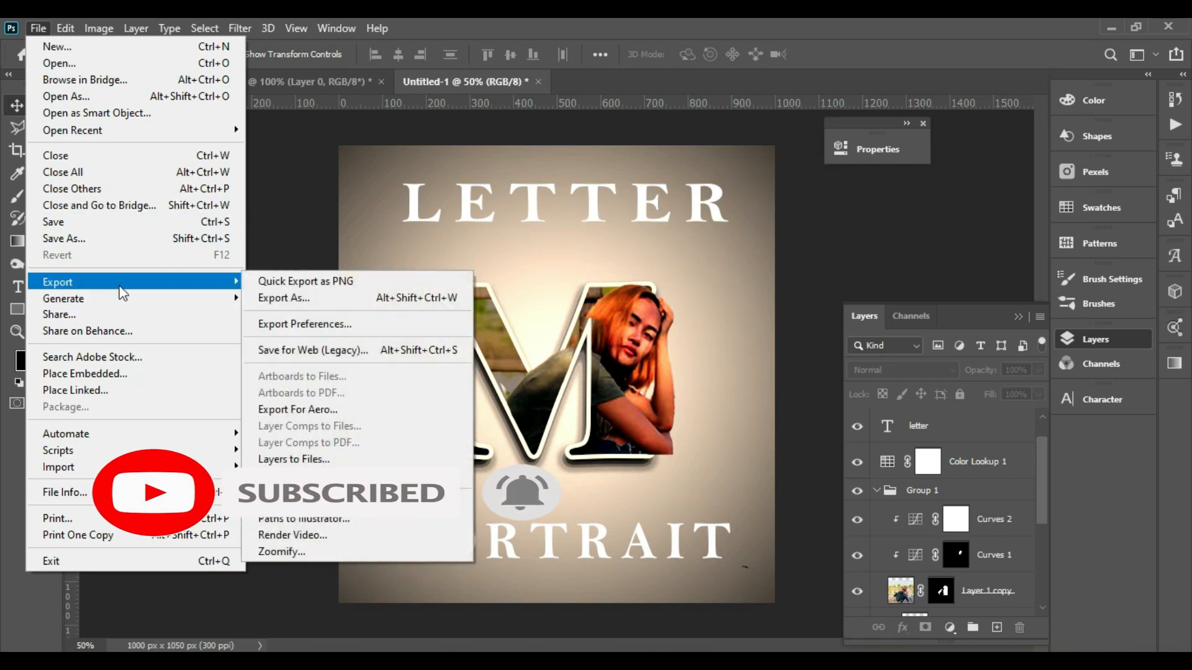